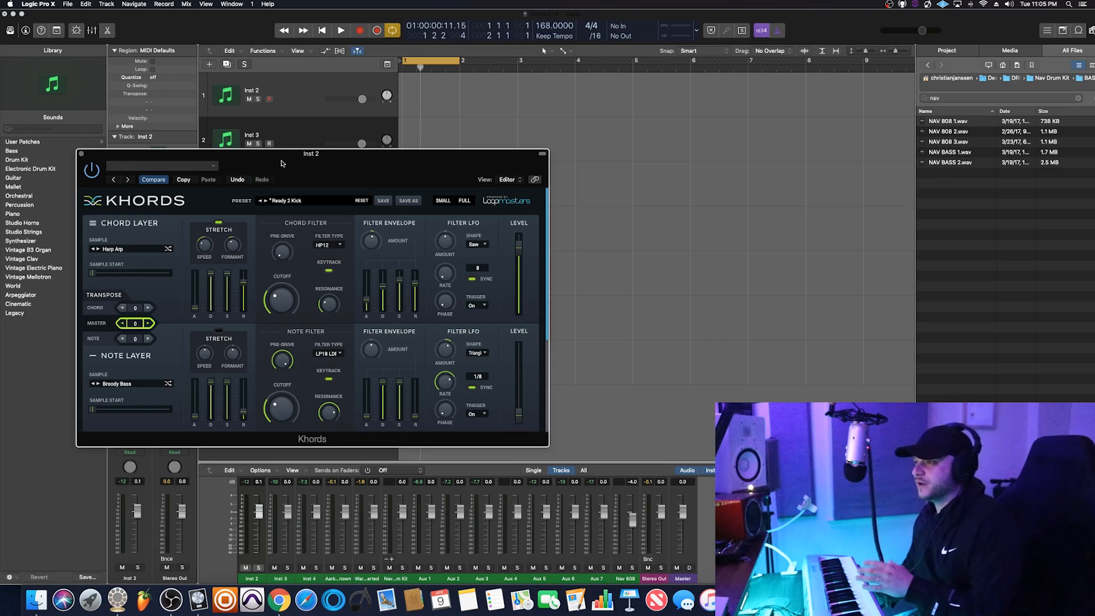
# Browse the Khords factory preset categories from Introduction through SFX
pyautogui.scroll(-1, 291, 203)
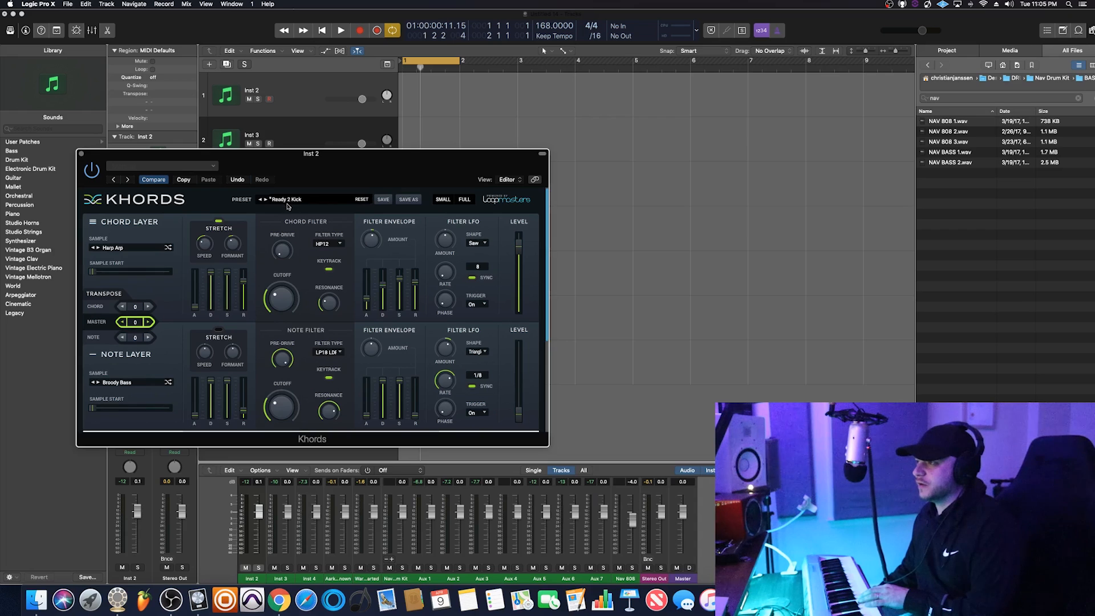
pyautogui.click(293, 200)
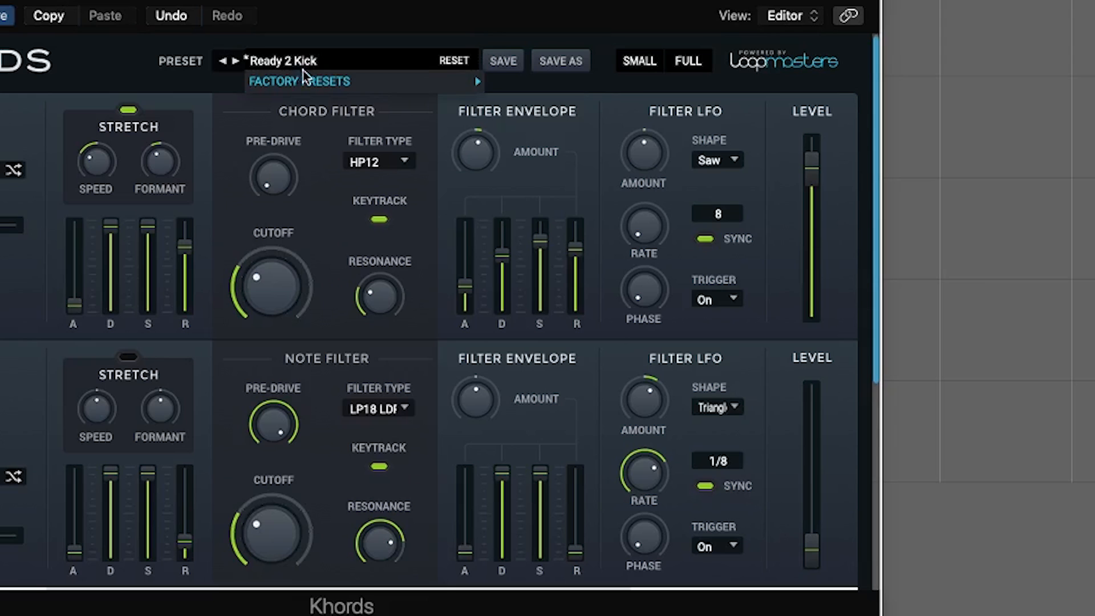
pyautogui.moveTo(314, 210)
pyautogui.moveTo(497, 82)
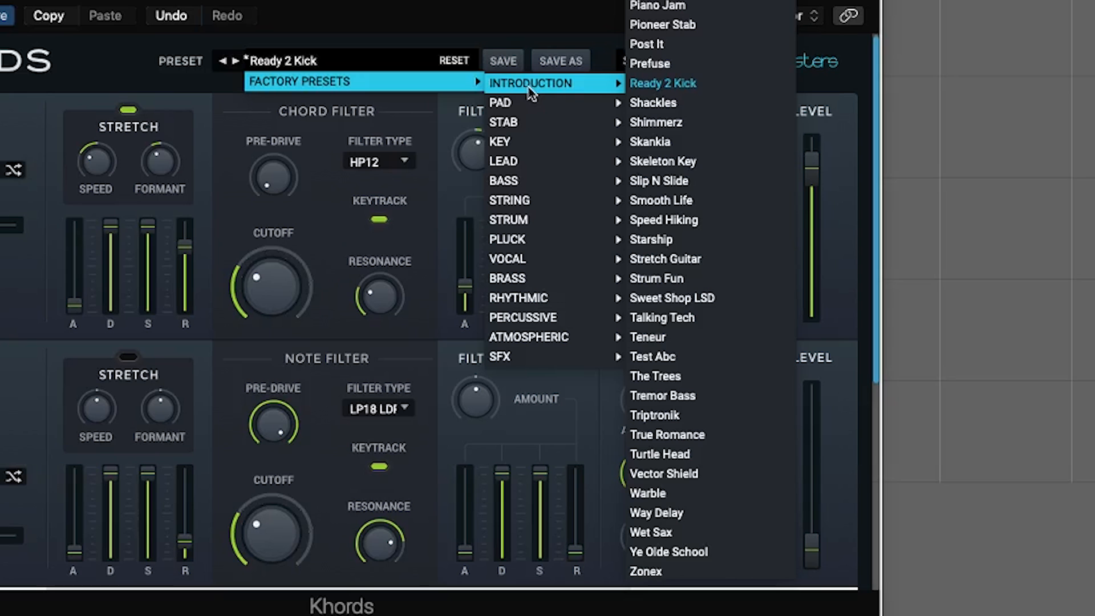
pyautogui.moveTo(537, 109)
pyautogui.moveTo(531, 145)
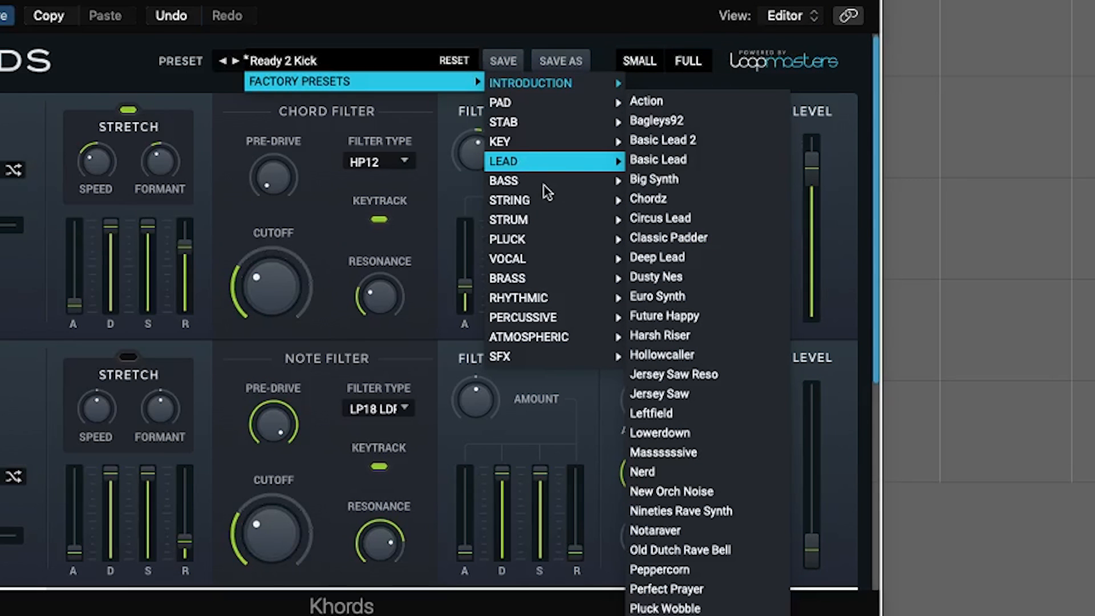
pyautogui.moveTo(544, 209)
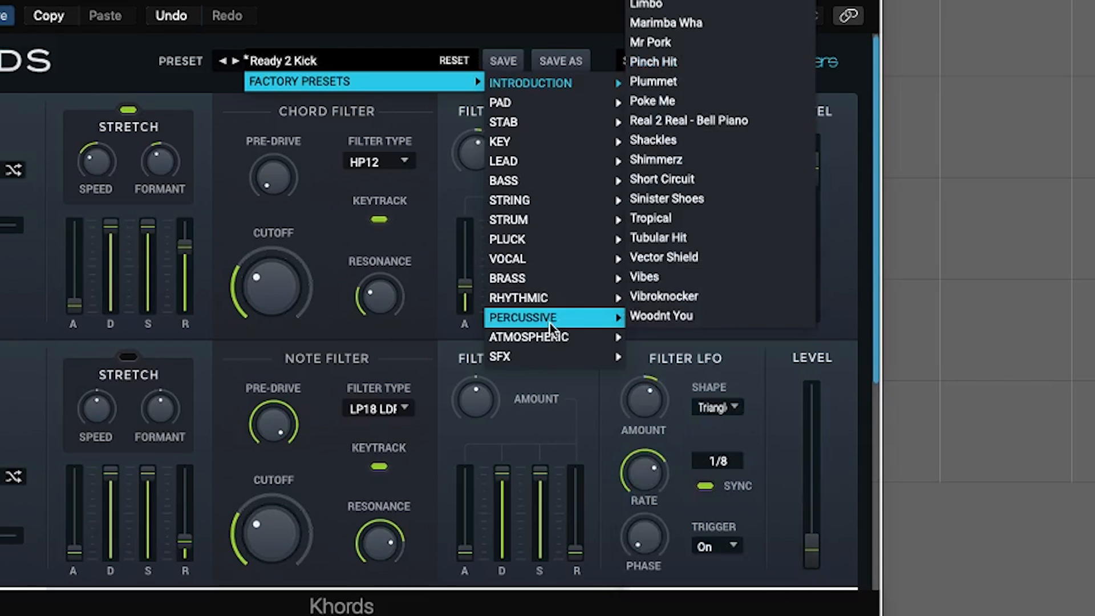
pyautogui.moveTo(531, 363)
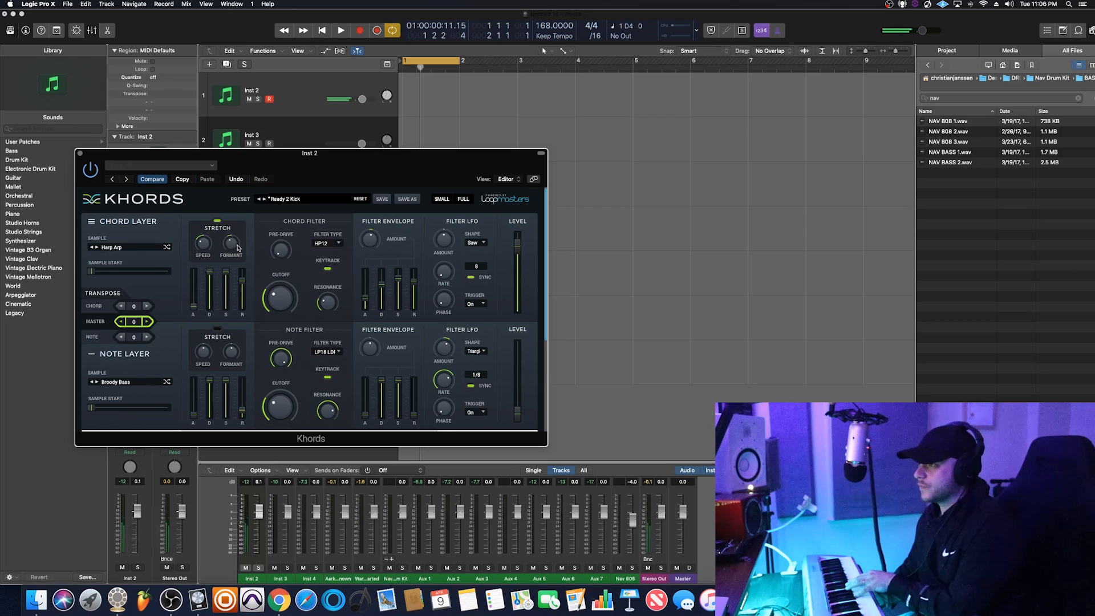
# Try raising the note layer's level and bring it back down to its minimum
pyautogui.scroll(-1, 349, 311)
pyautogui.scroll(-1, 349, 311)
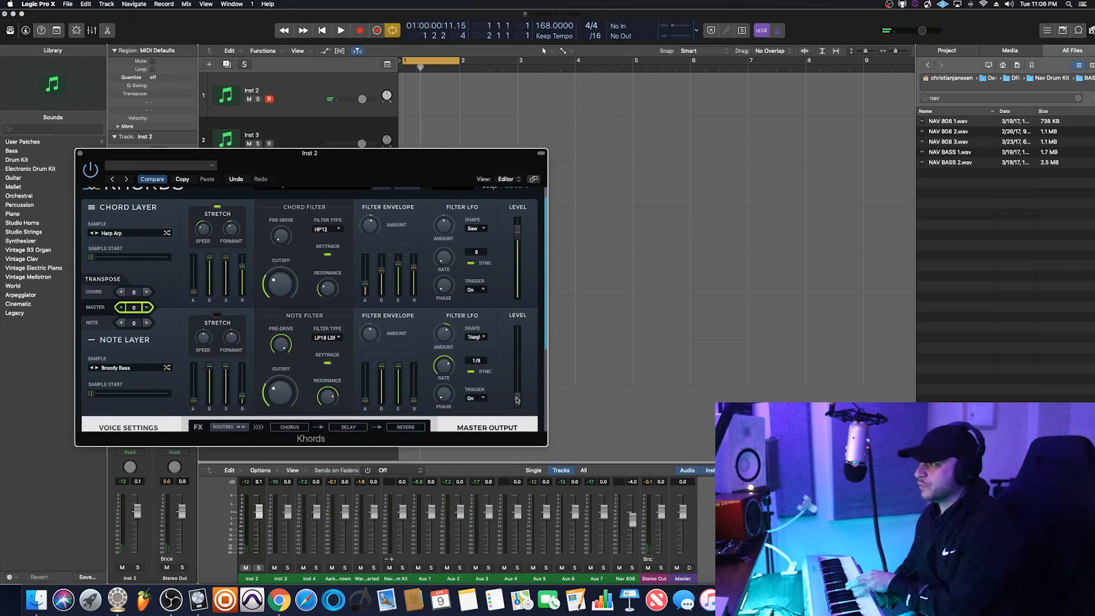
pyautogui.scroll(2, 513, 399)
pyautogui.moveTo(523, 419); pyautogui.dragTo(519, 358)
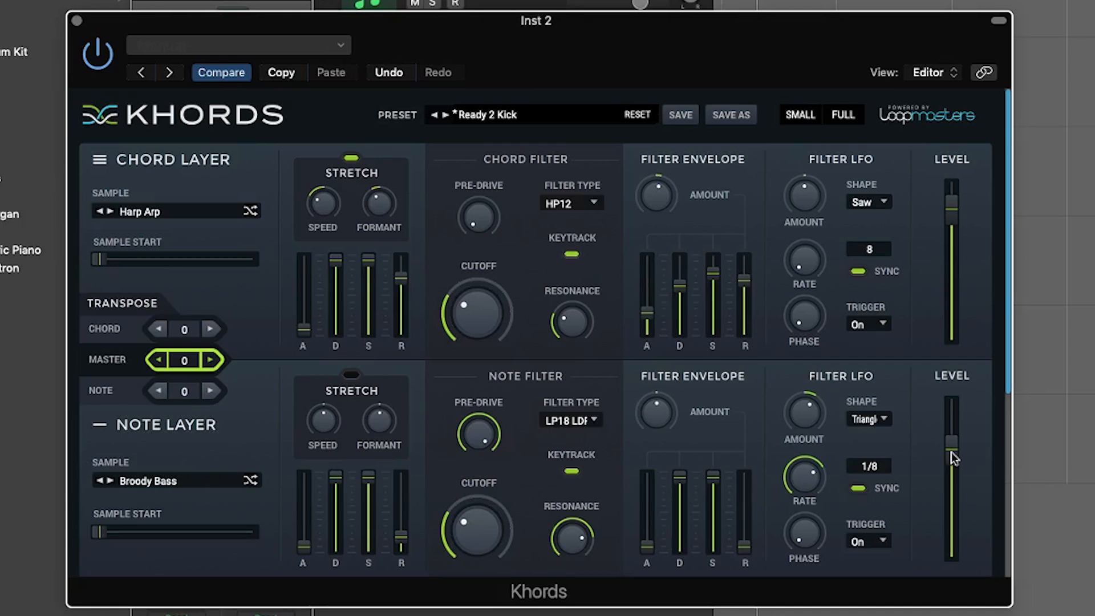
pyautogui.moveTo(952, 452); pyautogui.dragTo(953, 573)
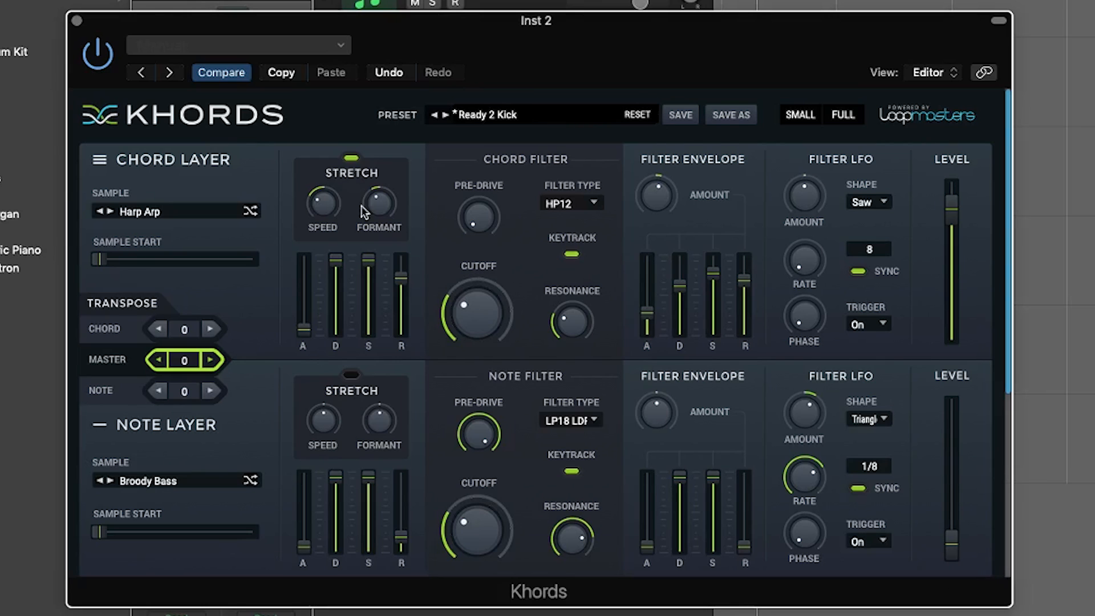
# Toggle the chord layer's Stretch, leaving it on, and try out its speed and formant amounts
pyautogui.click(351, 158)
pyautogui.click(351, 158)
pyautogui.click(351, 158)
pyautogui.moveTo(325, 210)
pyautogui.moveTo(323, 180); pyautogui.dragTo(383, 173)
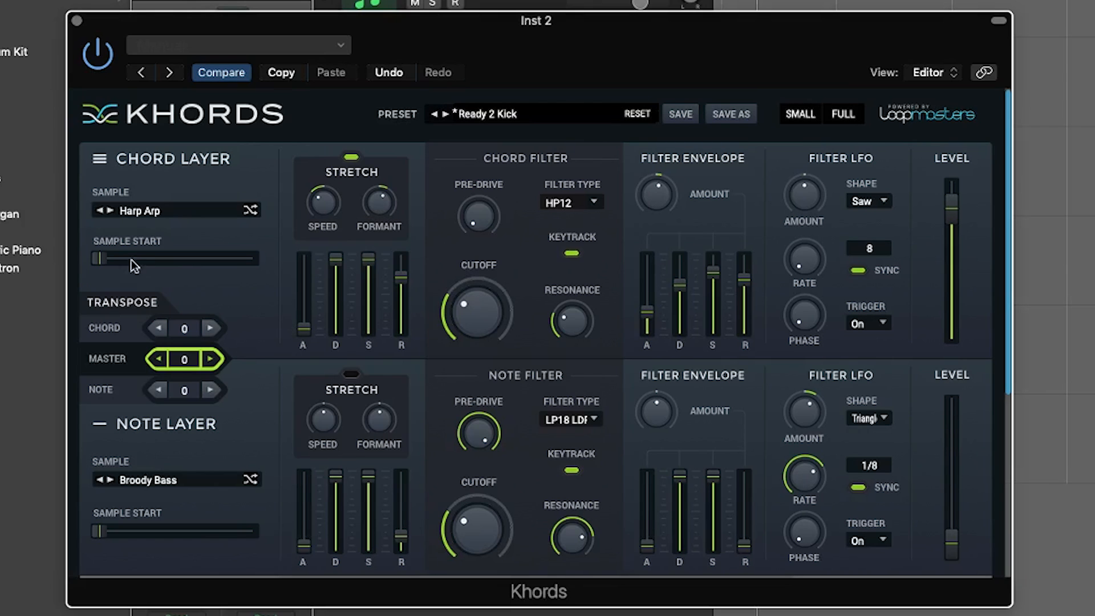
# Try the chord layer's sample start and a slightly longer attack of about 0.05 s
pyautogui.moveTo(102, 264)
pyautogui.mouseDown()
pyautogui.moveTo(219, 262)
pyautogui.moveTo(99, 268)
pyautogui.mouseUp()
pyautogui.moveTo(305, 329); pyautogui.dragTo(308, 312)
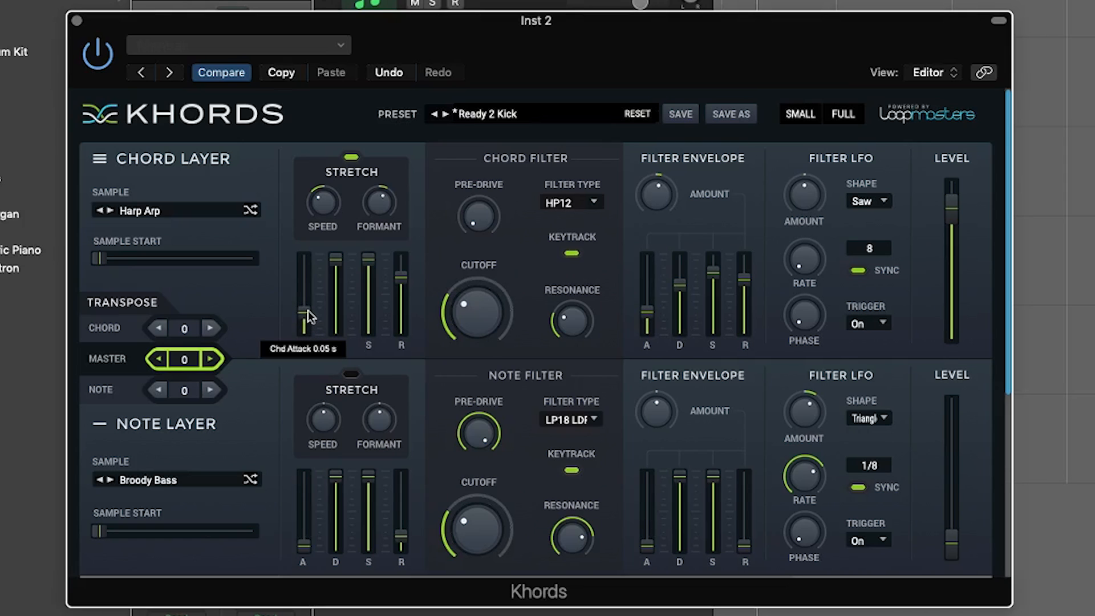
pyautogui.moveTo(303, 314); pyautogui.dragTo(305, 322)
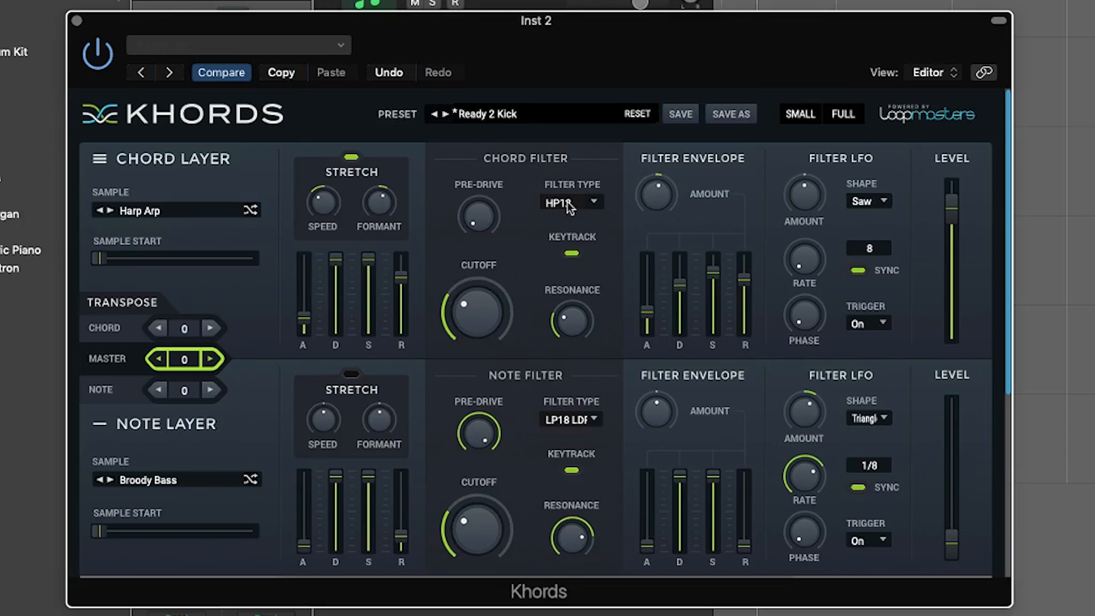
# Keep HP12 as the chord filter type, set its cutoff to about 223 Hz and test its resonance
pyautogui.click(596, 204)
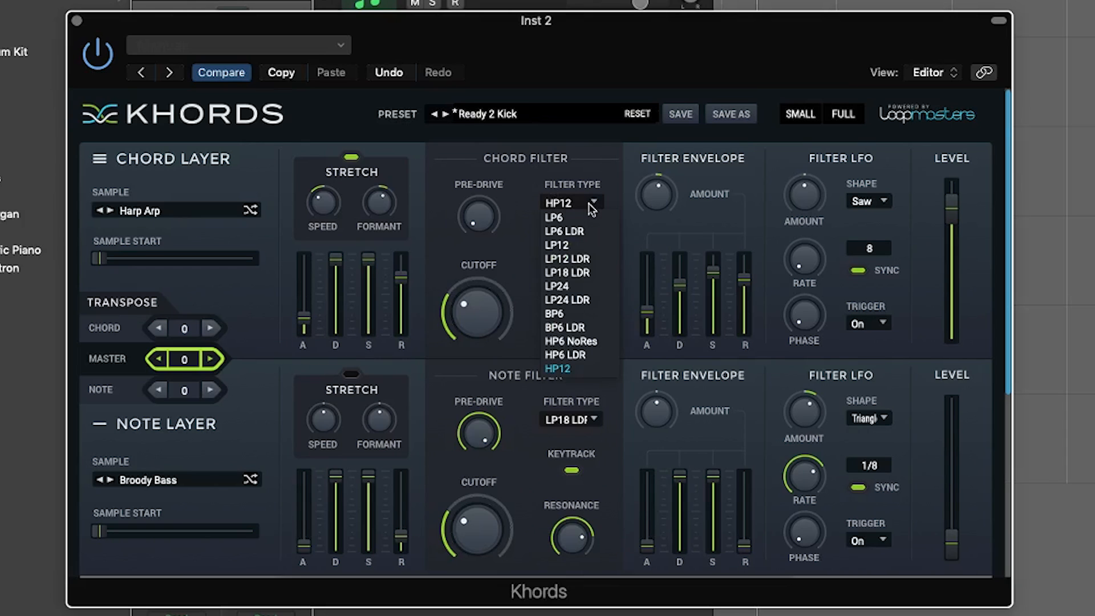
pyautogui.click(578, 368)
pyautogui.moveTo(468, 295)
pyautogui.moveTo(469, 301)
pyautogui.mouseDown()
pyautogui.moveTo(468, 234)
pyautogui.moveTo(471, 310)
pyautogui.mouseUp()
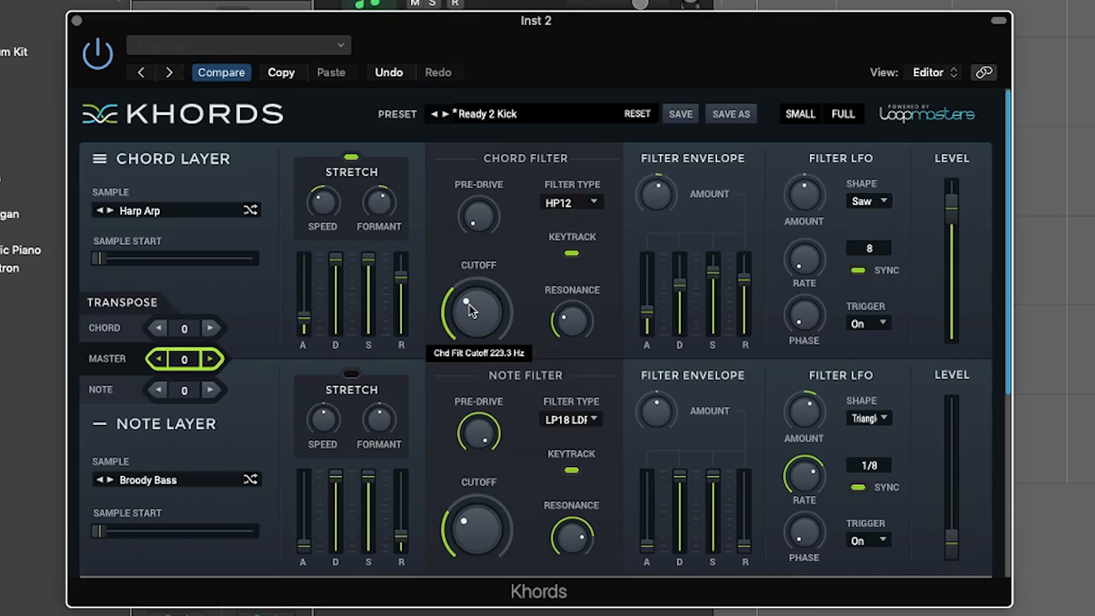
pyautogui.moveTo(477, 306)
pyautogui.moveTo(477, 309); pyautogui.dragTo(478, 308)
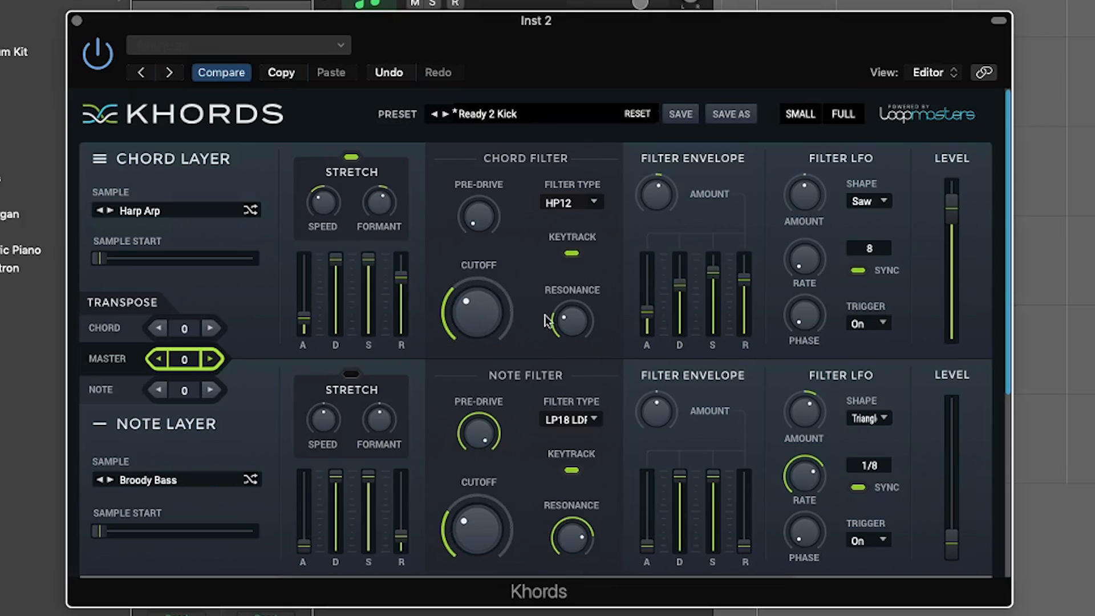
pyautogui.moveTo(585, 325)
pyautogui.mouseDown()
pyautogui.moveTo(561, 206)
pyautogui.moveTo(576, 288)
pyautogui.moveTo(570, 328)
pyautogui.mouseUp()
# Raise the chord layer's filter envelope amount and lower the chord layer's level to about -8.1 dB
pyautogui.moveTo(656, 206); pyautogui.dragTo(655, 165)
pyautogui.click(884, 203)
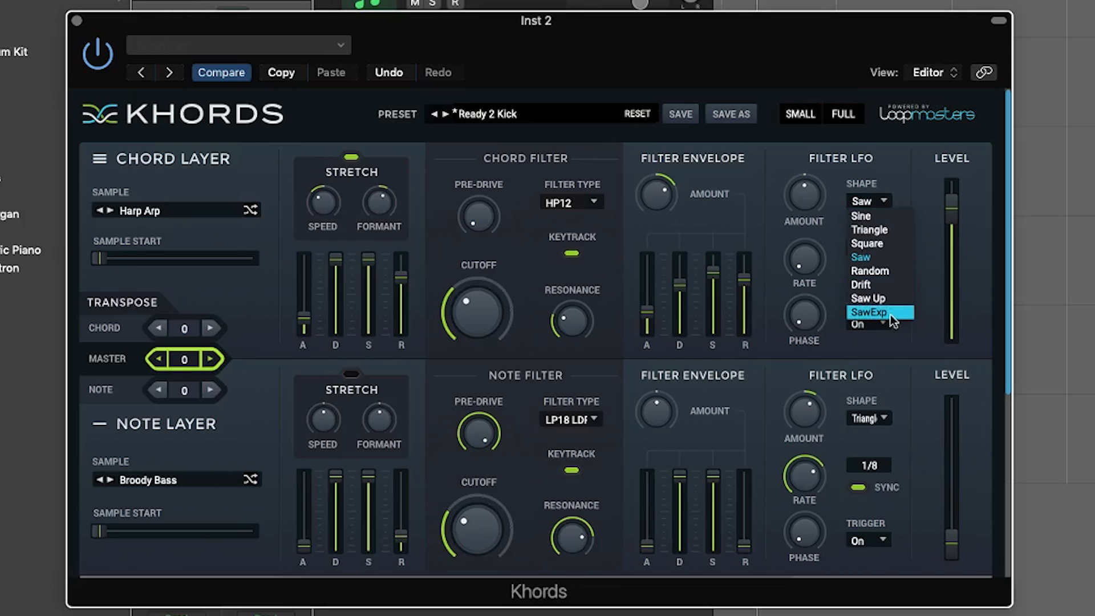
pyautogui.click(896, 214)
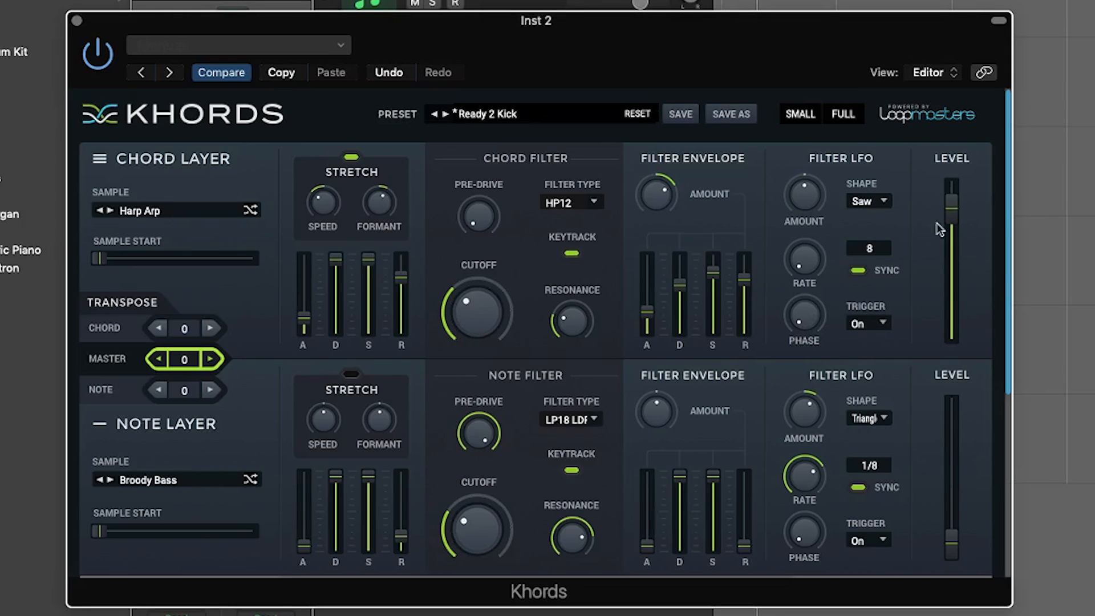
pyautogui.moveTo(955, 211); pyautogui.dragTo(956, 242)
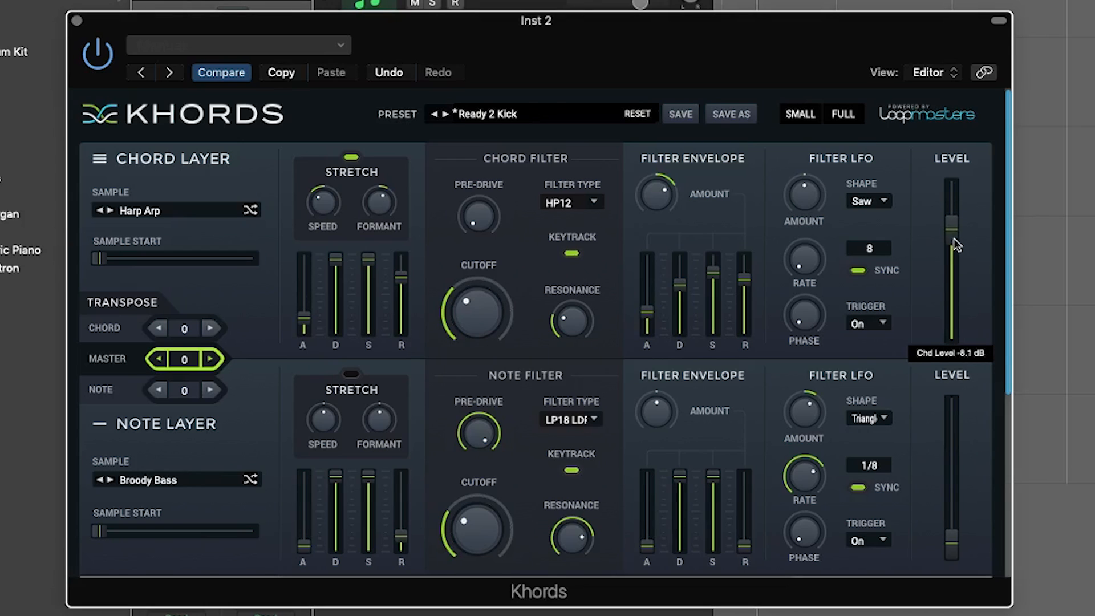
pyautogui.moveTo(952, 540)
pyautogui.mouseDown()
pyautogui.moveTo(956, 480)
pyautogui.moveTo(955, 541)
pyautogui.mouseUp()
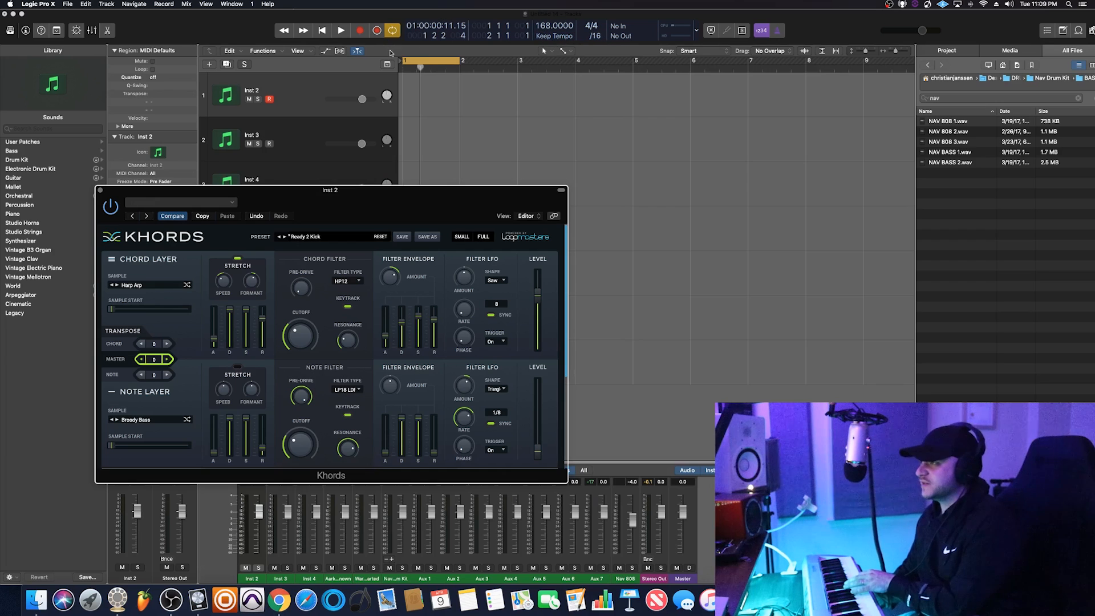
# Record a single sustained note on the Inst 2 track in bar 1 and show its region in the Piano Roll
pyautogui.click(359, 31)
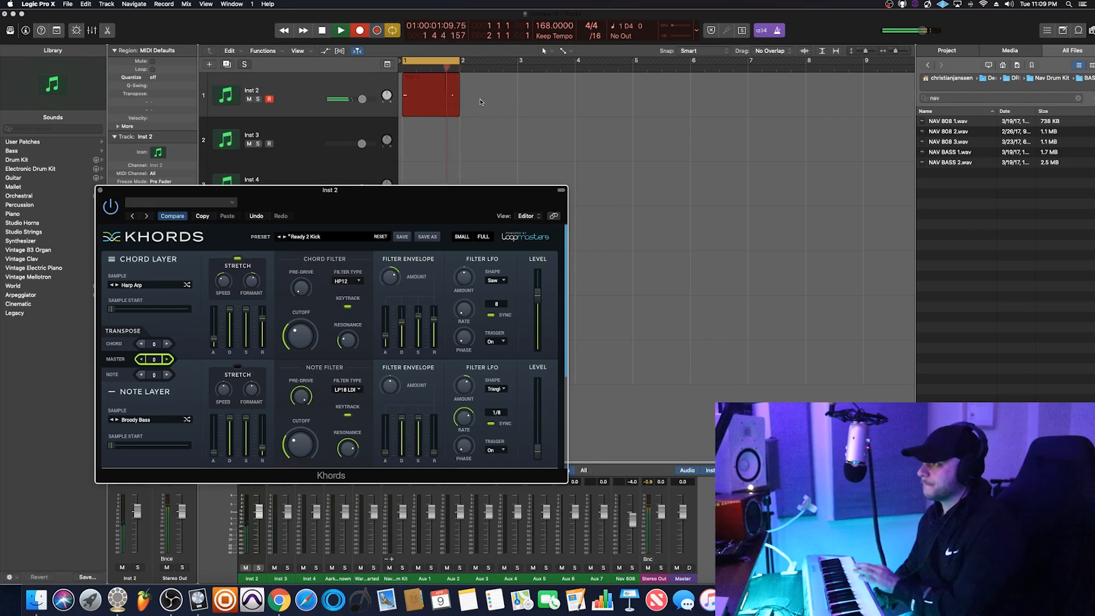
pyautogui.press('space')
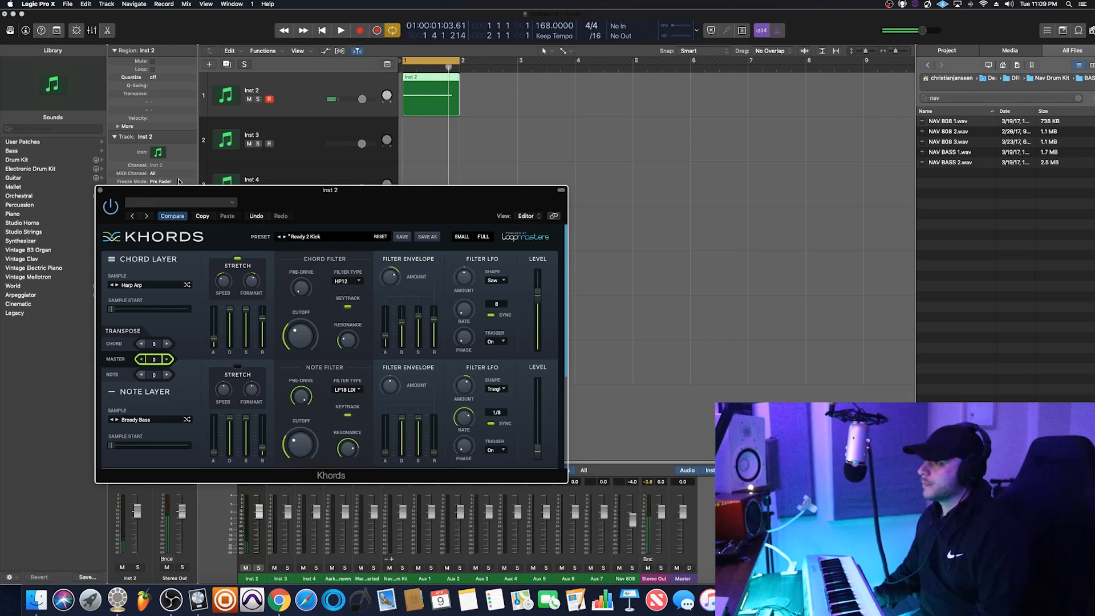
pyautogui.click(100, 190)
pyautogui.press('p')
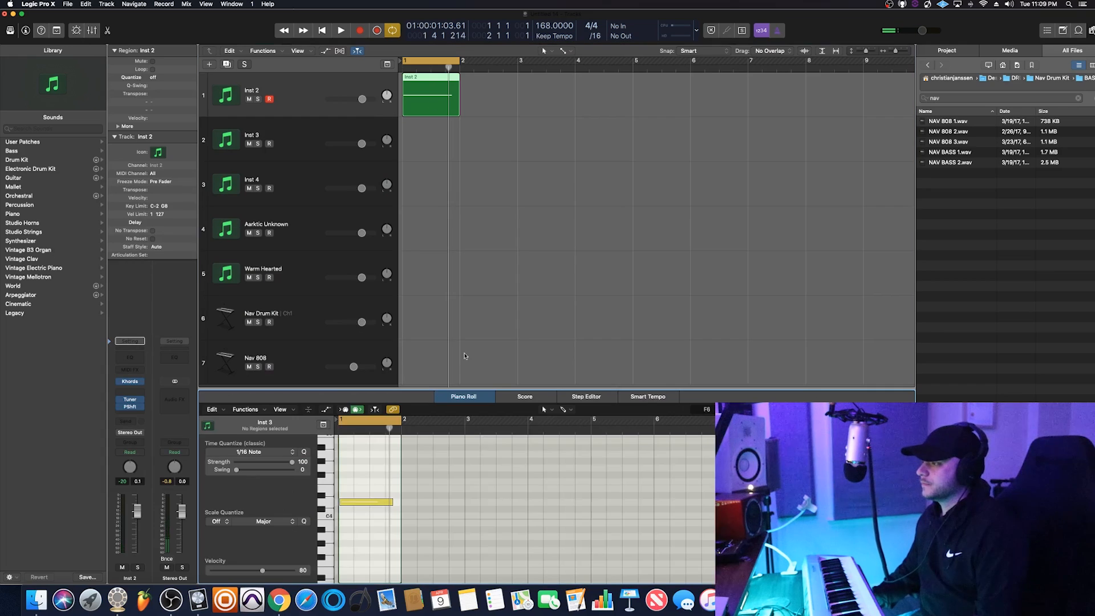
# Quantize the recorded Inst 2 note to 1/8 Note and lengthen it to the end of bar 1
pyautogui.click(390, 502)
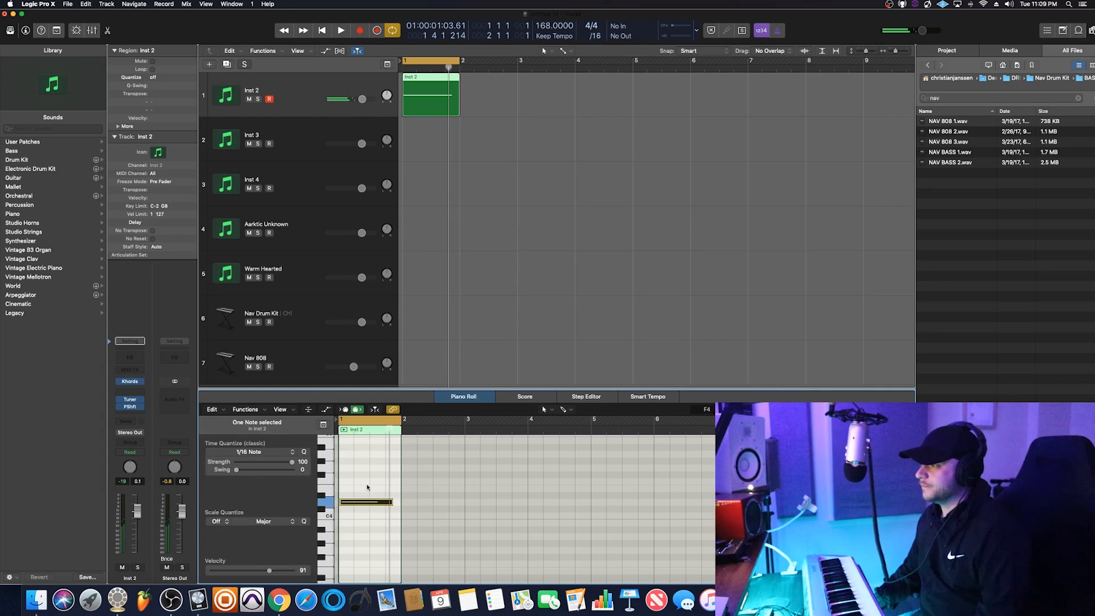
pyautogui.click(354, 503)
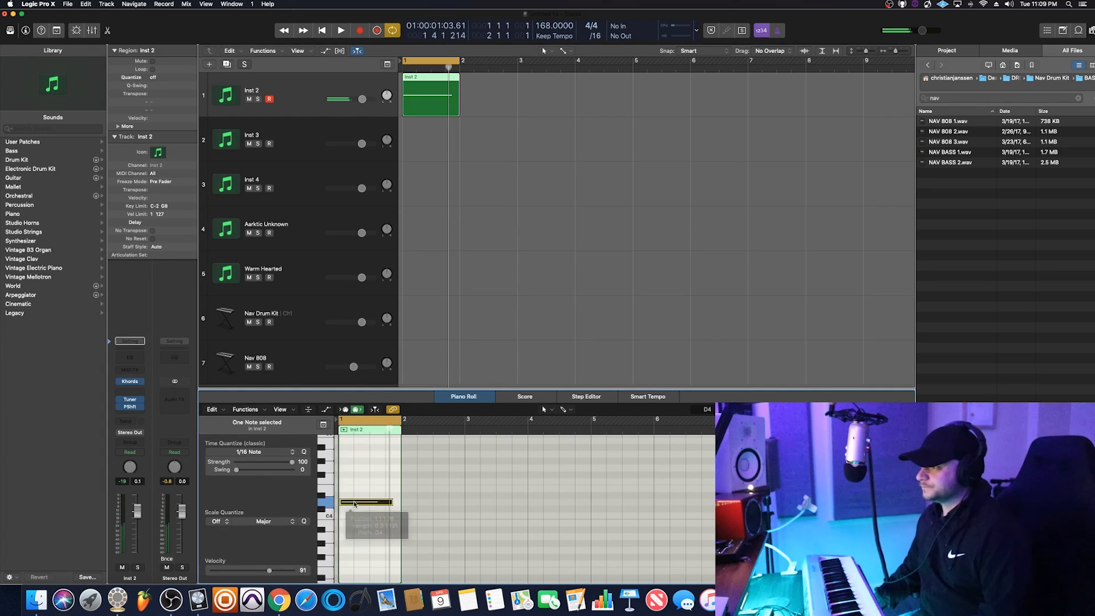
pyautogui.moveTo(345, 503); pyautogui.dragTo(343, 503)
pyautogui.click(253, 455)
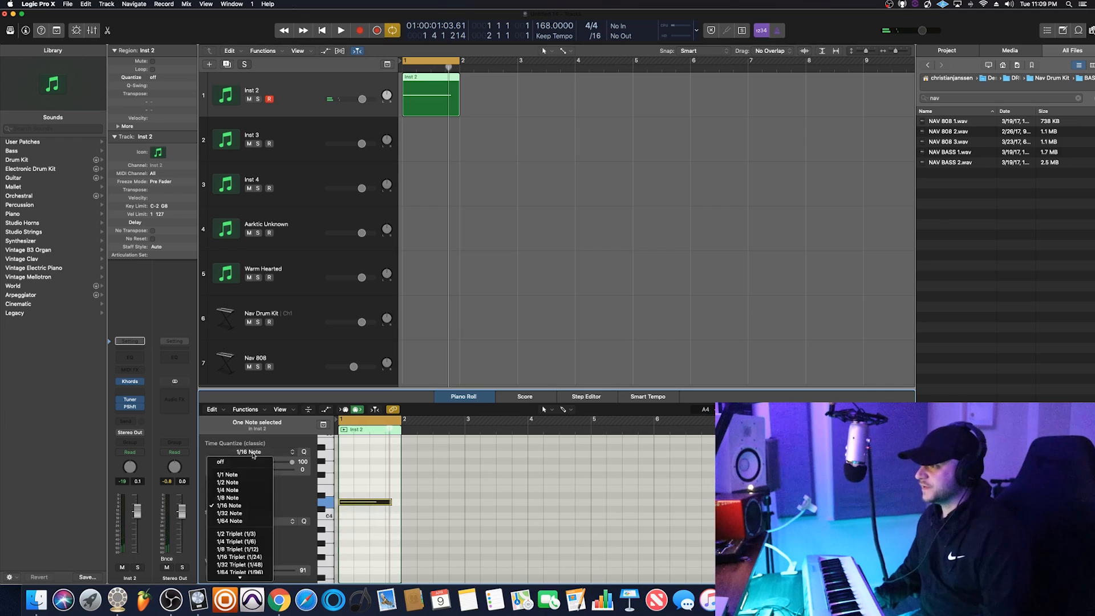
pyautogui.click(245, 502)
pyautogui.moveTo(391, 503); pyautogui.dragTo(401, 502)
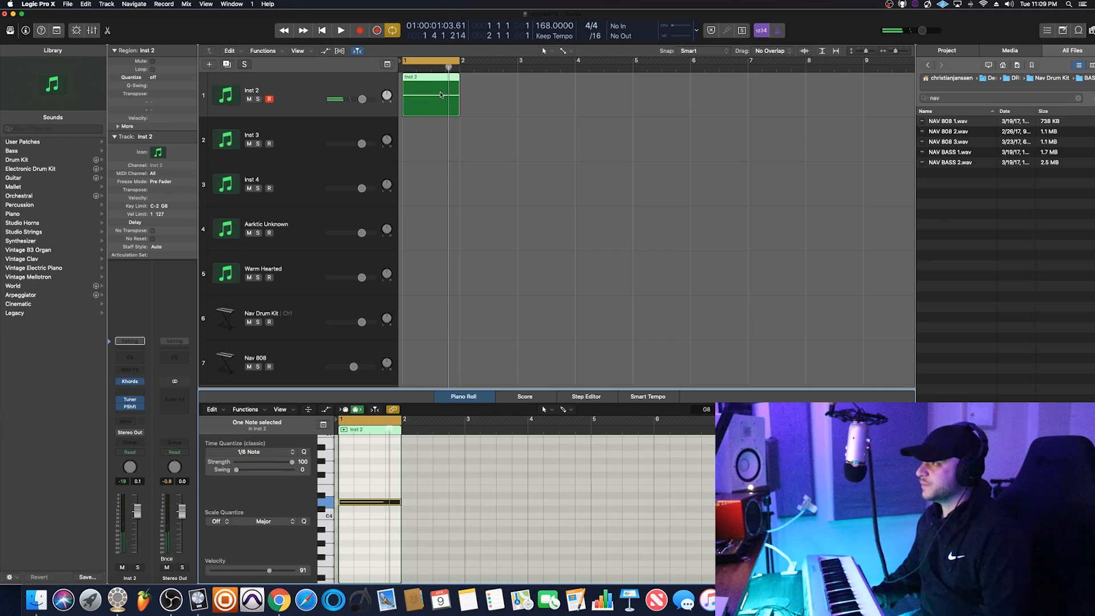
# Reopen Khords on Inst 2, shorten the chord layer's attack and fine-tune its stretch speed and formant
pyautogui.click(130, 382)
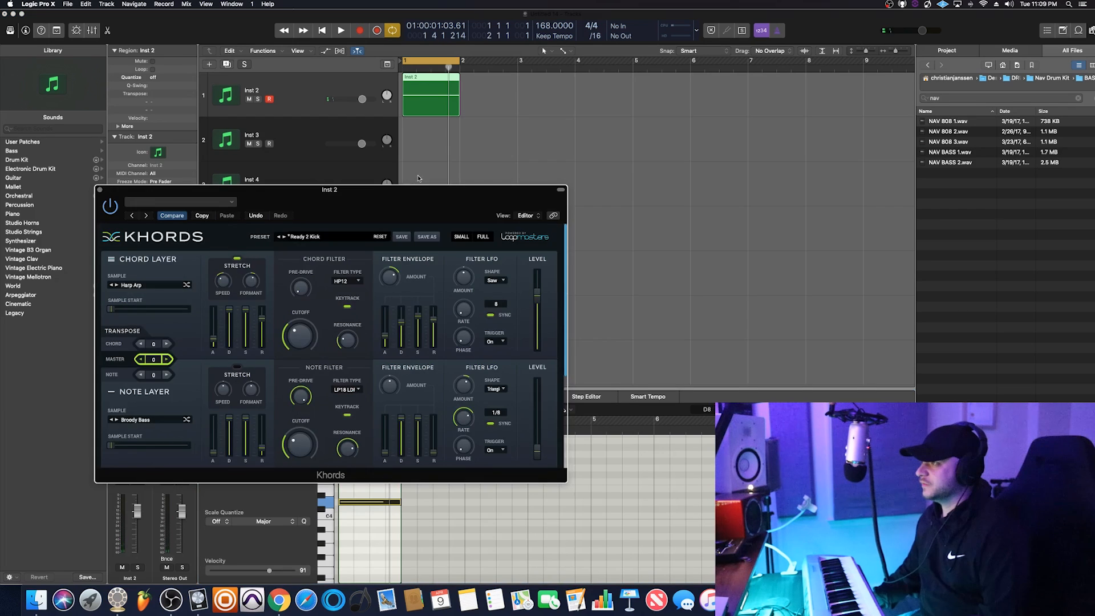
pyautogui.moveTo(393, 207); pyautogui.dragTo(358, 154)
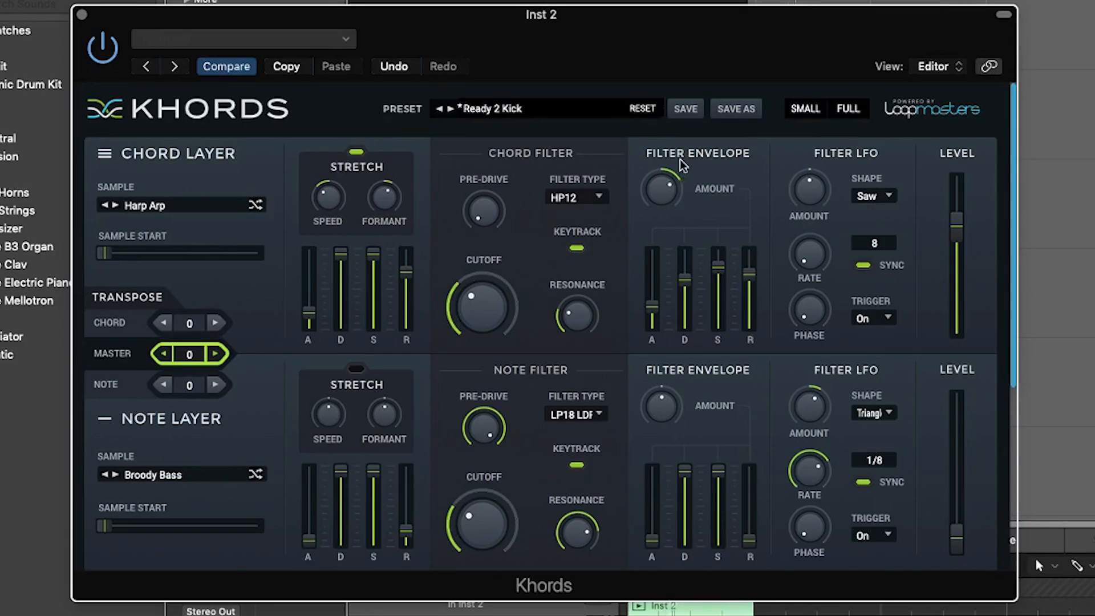
pyautogui.moveTo(308, 313); pyautogui.dragTo(309, 330)
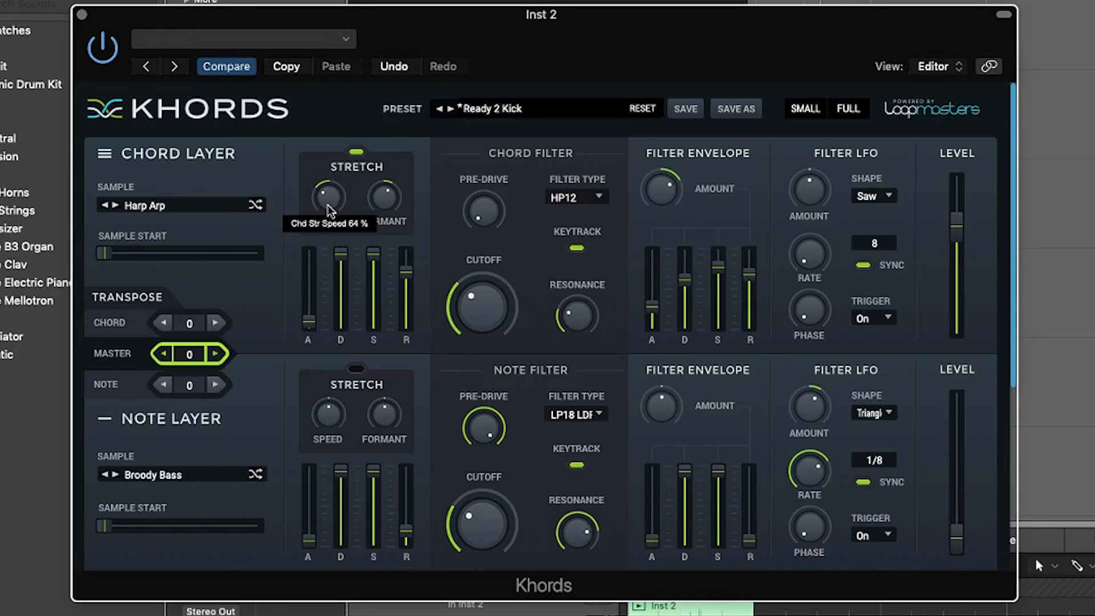
pyautogui.moveTo(328, 212); pyautogui.dragTo(334, 204)
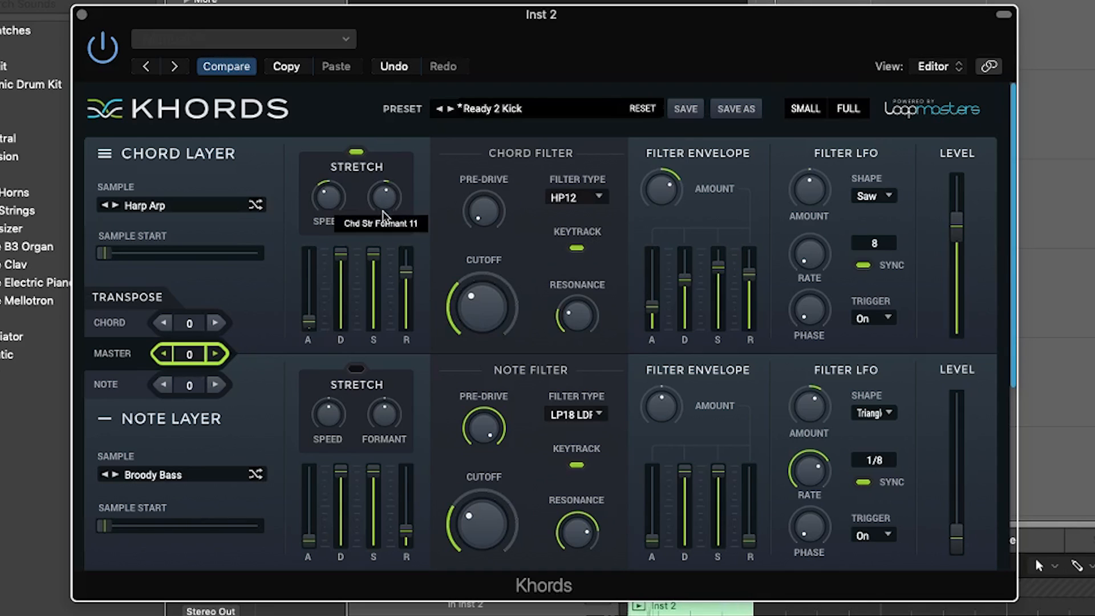
pyautogui.moveTo(383, 218); pyautogui.dragTo(383, 219)
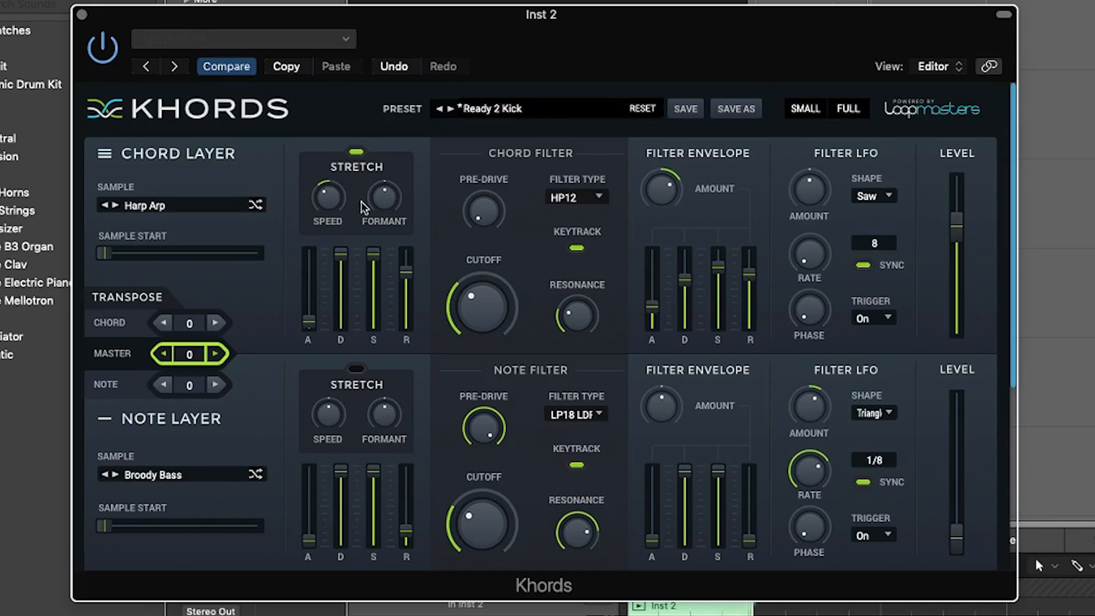
pyautogui.moveTo(330, 198); pyautogui.dragTo(328, 204)
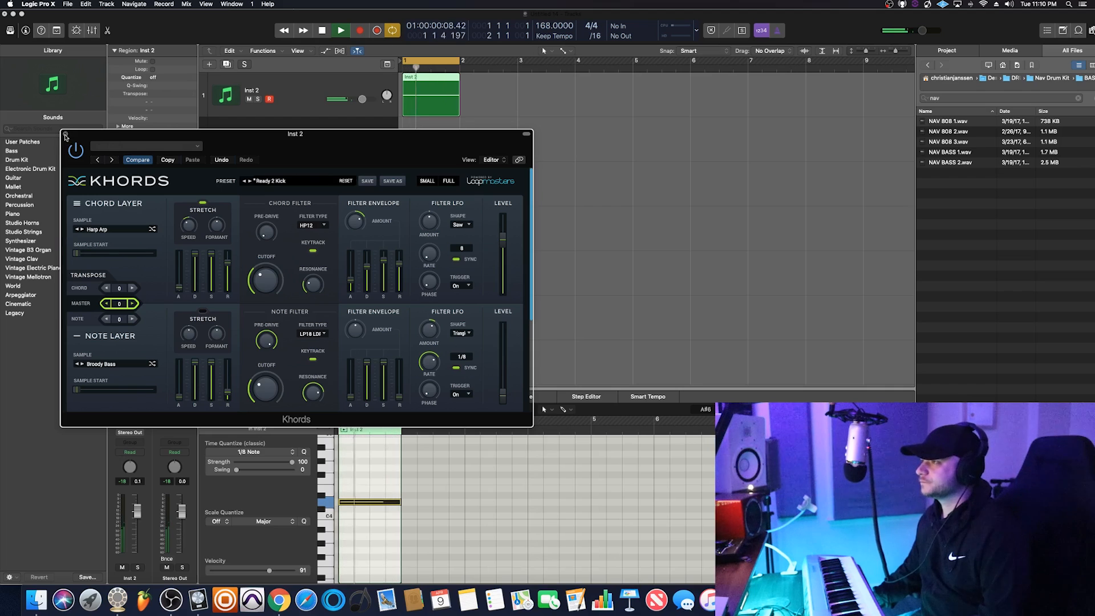
pyautogui.click(81, 15)
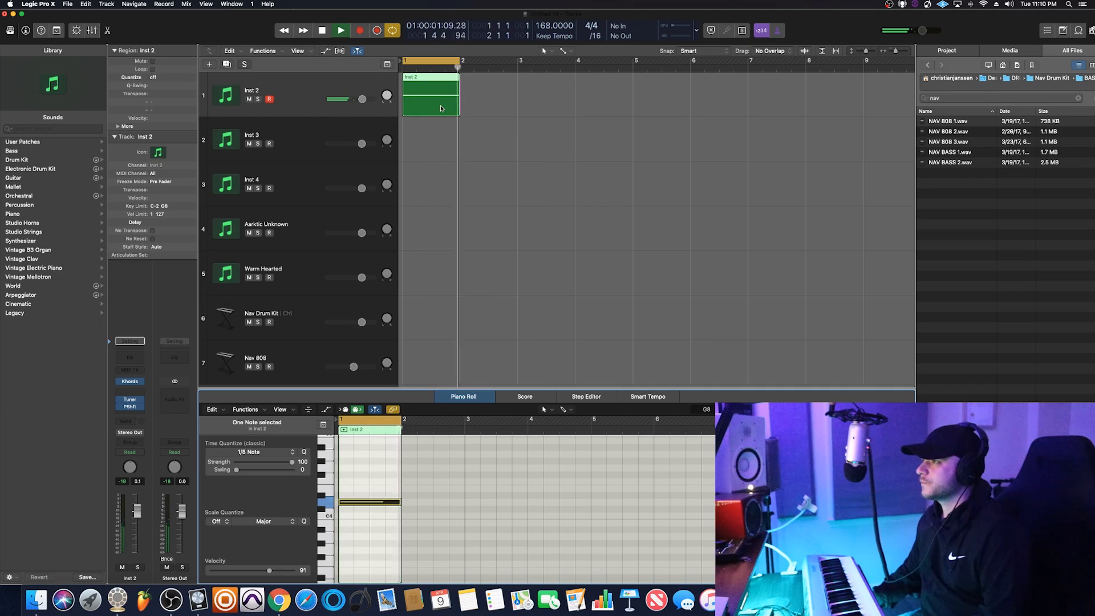
# Stop playback and create an empty MIDI region in bar 1 of the Inst 3 track
pyautogui.click(461, 144)
pyautogui.press('space')
pyautogui.click(334, 135)
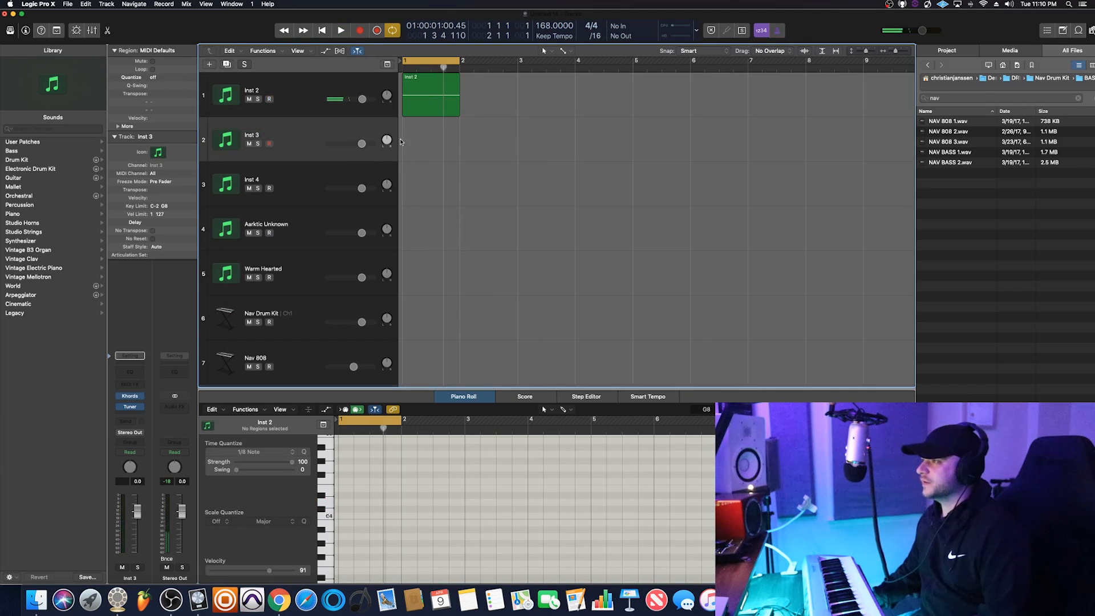
pyautogui.rightClick(423, 139)
pyautogui.click(439, 147)
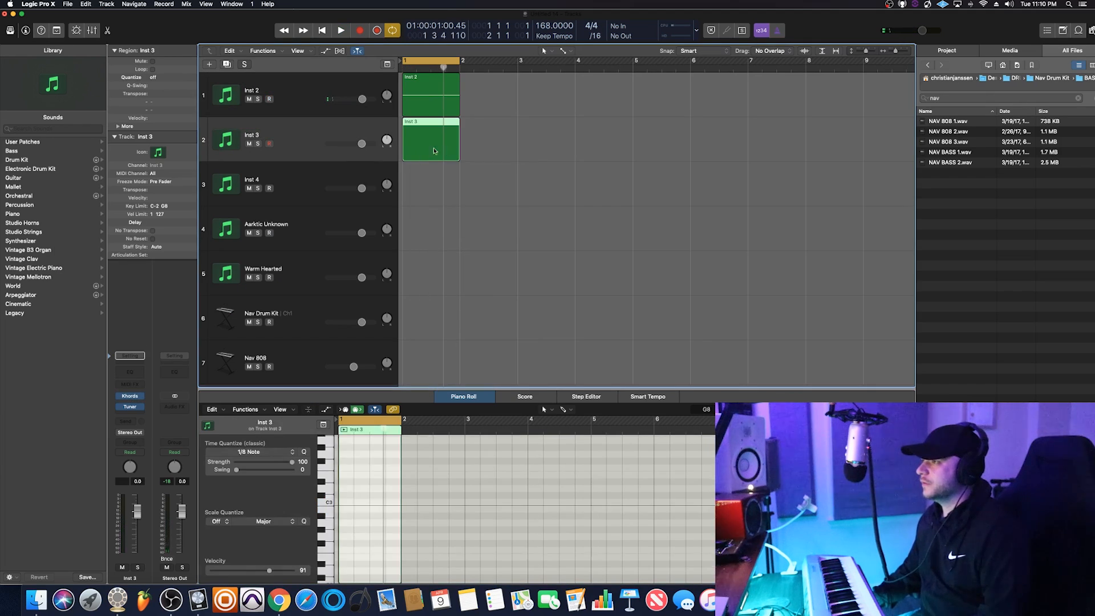
# In Khords on Inst 3, reduce the chord layer's level to about -8.9 dB and pull the note layer's level down to -inf
pyautogui.hscroll(2, 430, 153)
pyautogui.hscroll(-3, 402, 164)
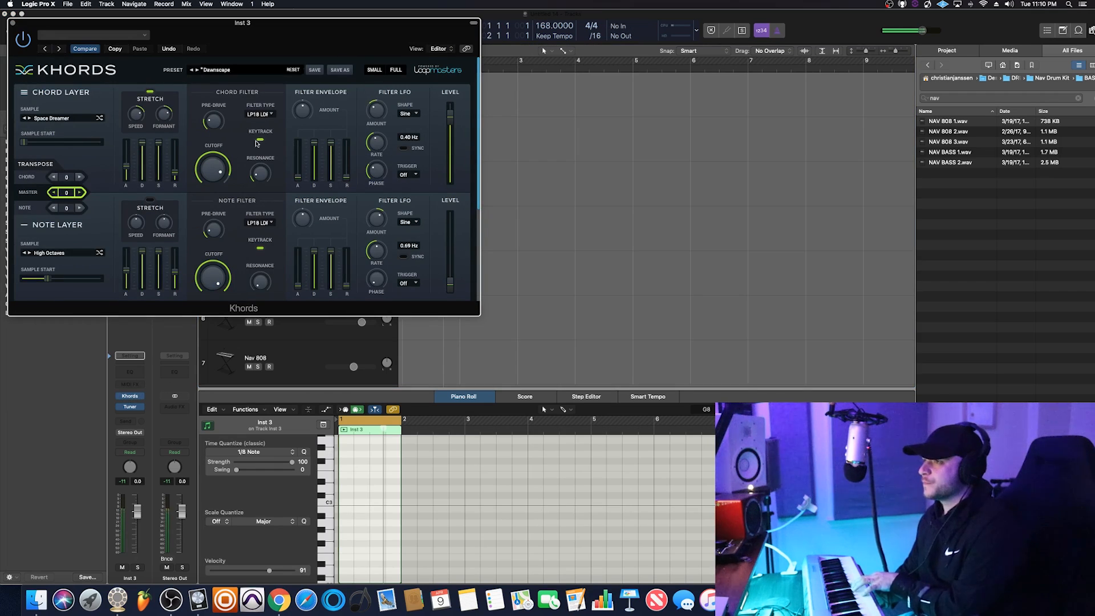
pyautogui.moveTo(264, 41); pyautogui.dragTo(371, 163)
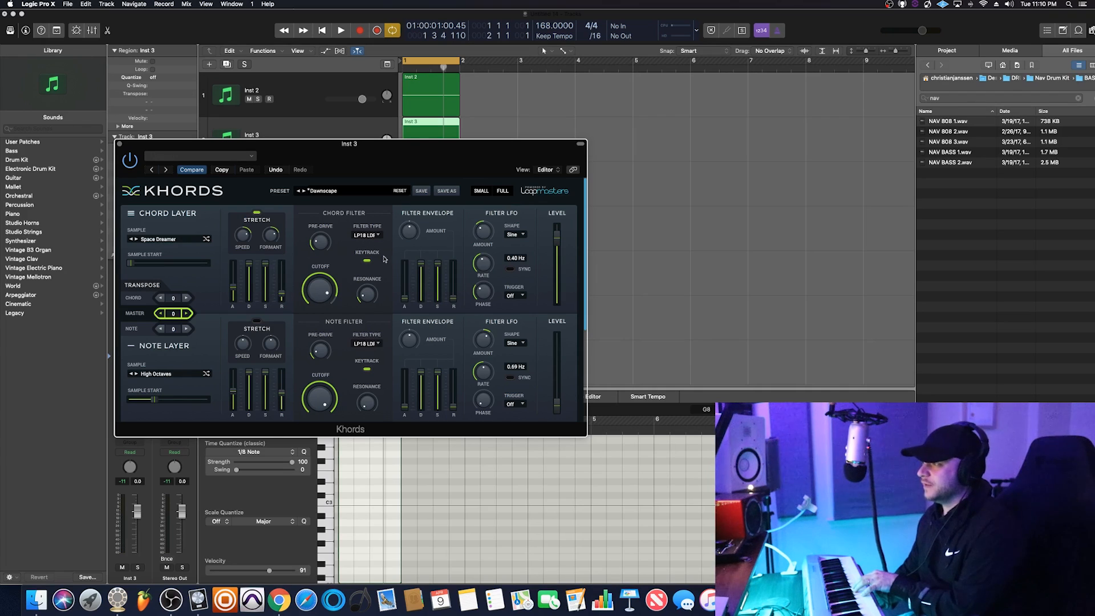
pyautogui.moveTo(559, 405); pyautogui.dragTo(559, 372)
pyautogui.moveTo(557, 236); pyautogui.dragTo(558, 264)
pyautogui.moveTo(557, 364); pyautogui.dragTo(563, 436)
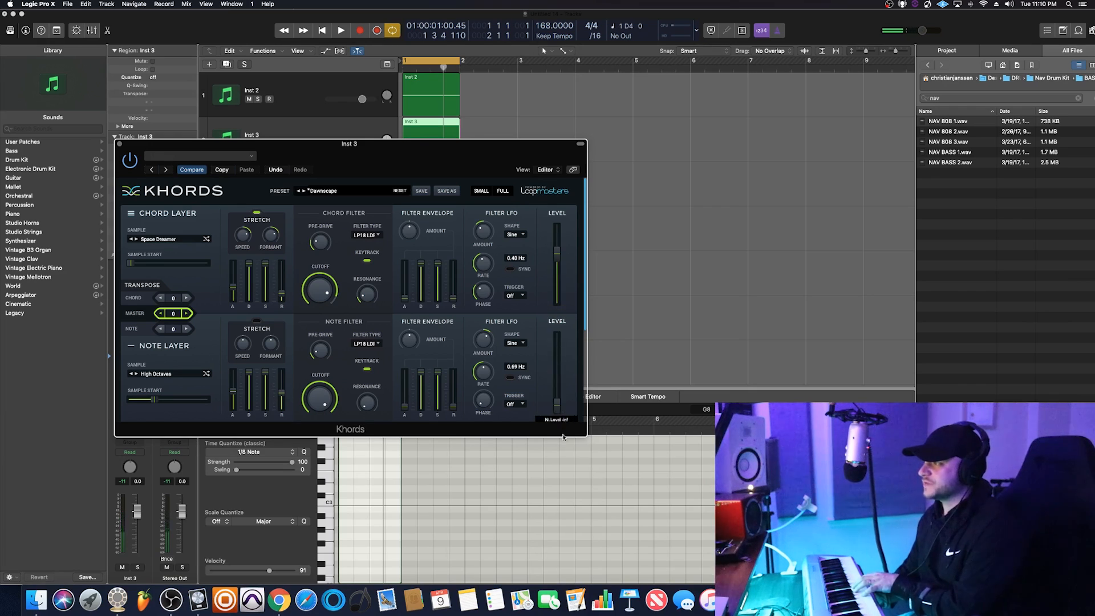
pyautogui.moveTo(560, 260); pyautogui.dragTo(558, 251)
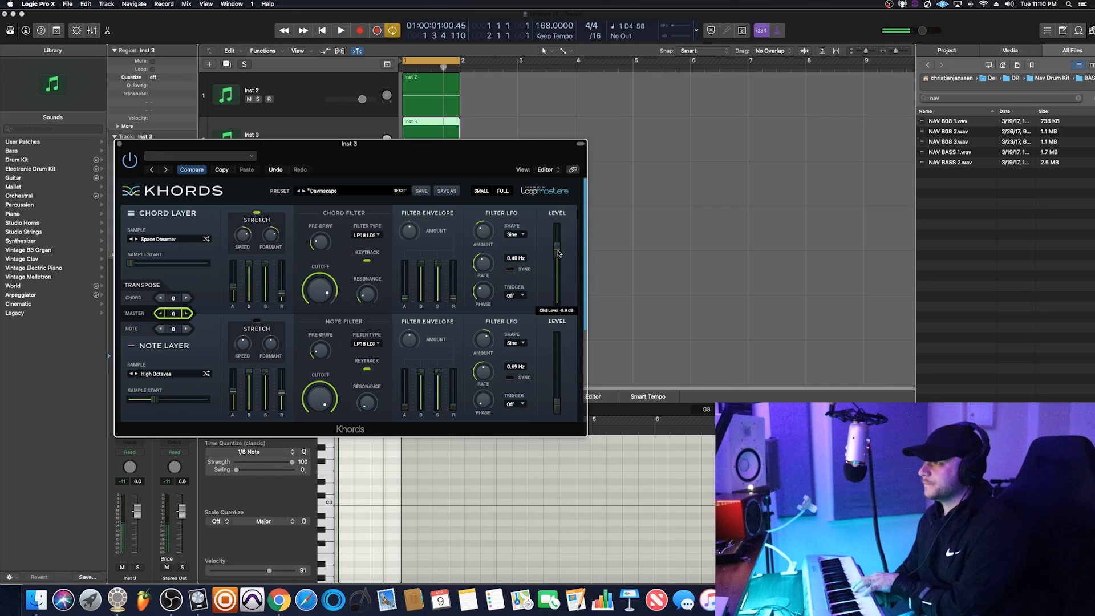
# Set the chord layer's filter type to HP12, lower its cutoff, raise its resonance to about 45% and close Khords
pyautogui.click(366, 235)
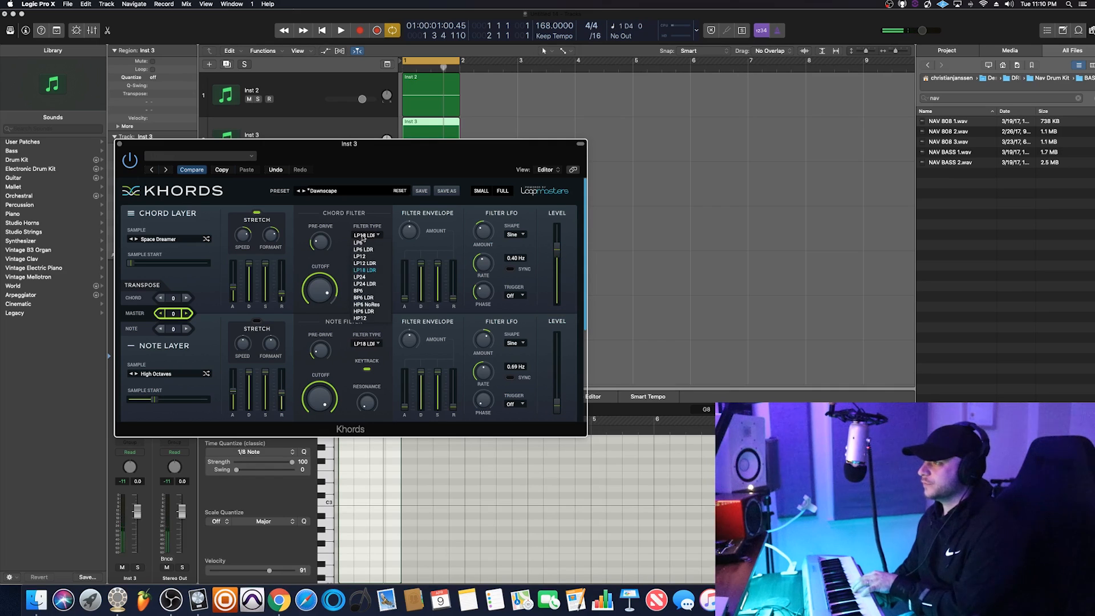
pyautogui.click(368, 320)
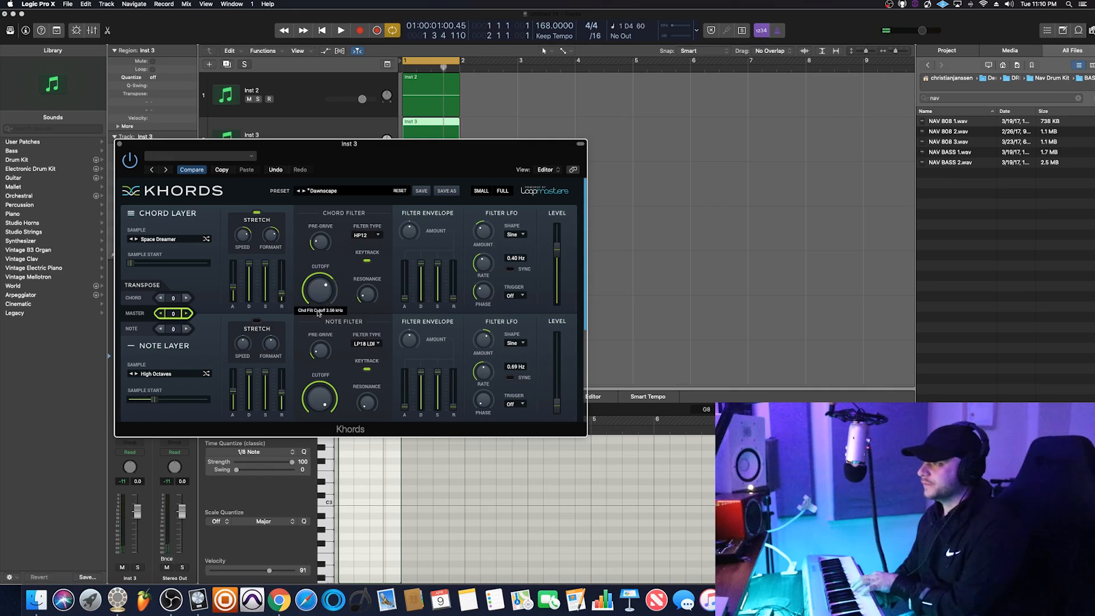
pyautogui.moveTo(322, 356); pyautogui.dragTo(323, 361)
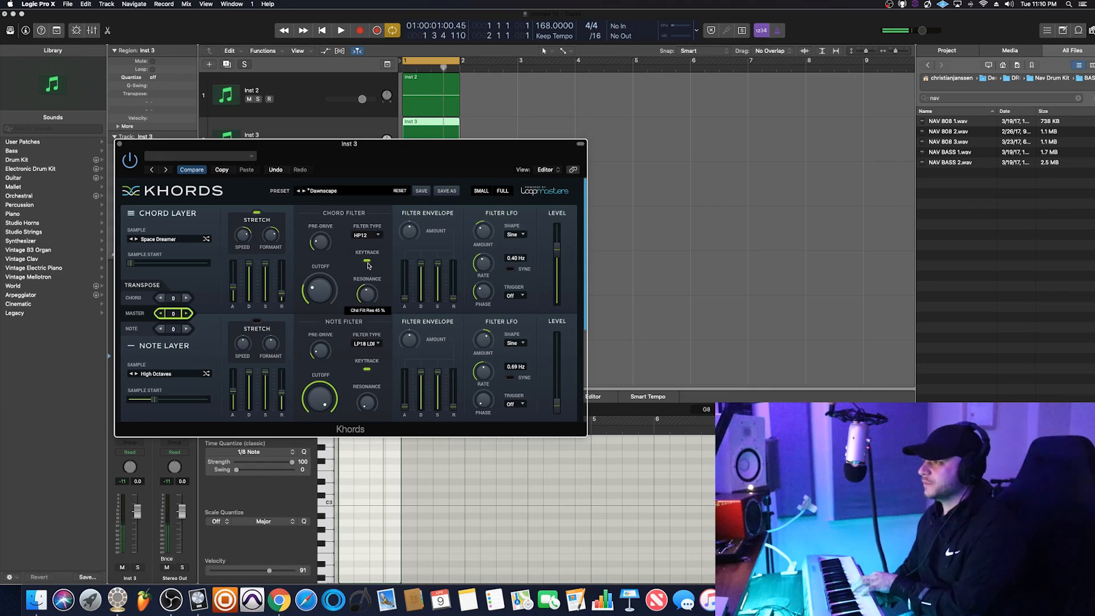
pyautogui.click(119, 143)
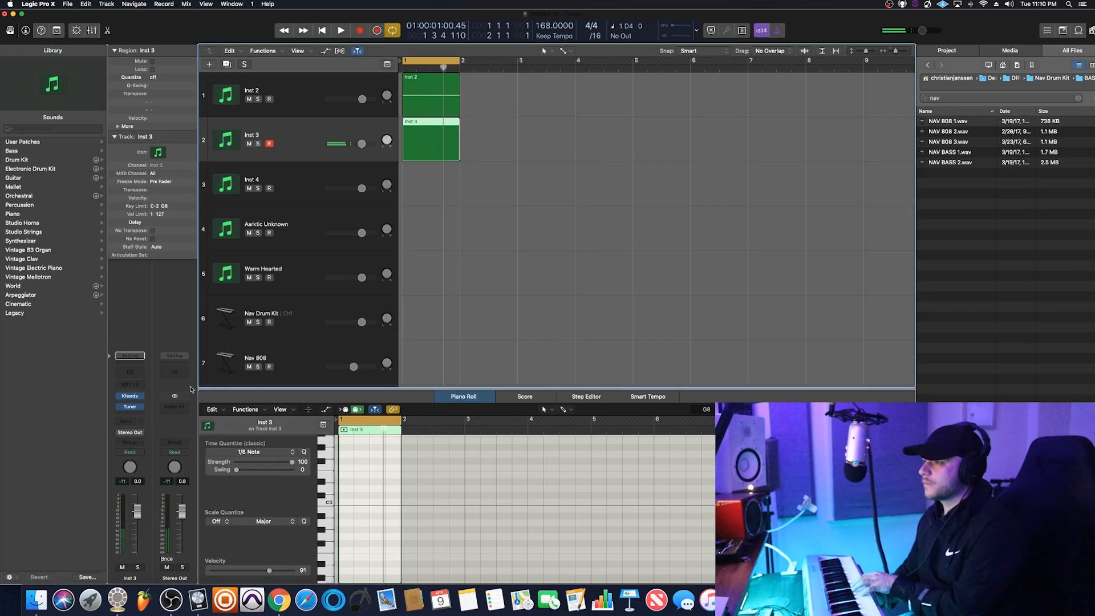
# Check the pitch of the Inst 2 track with its Tuner during playback
pyautogui.click(321, 93)
pyautogui.click(125, 401)
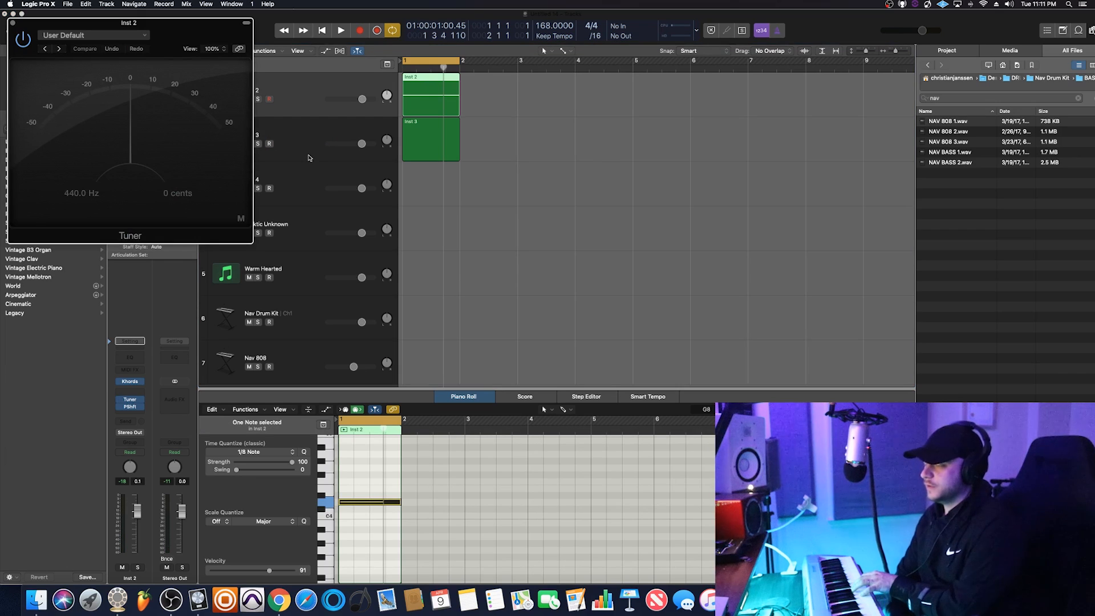
pyautogui.press('space')
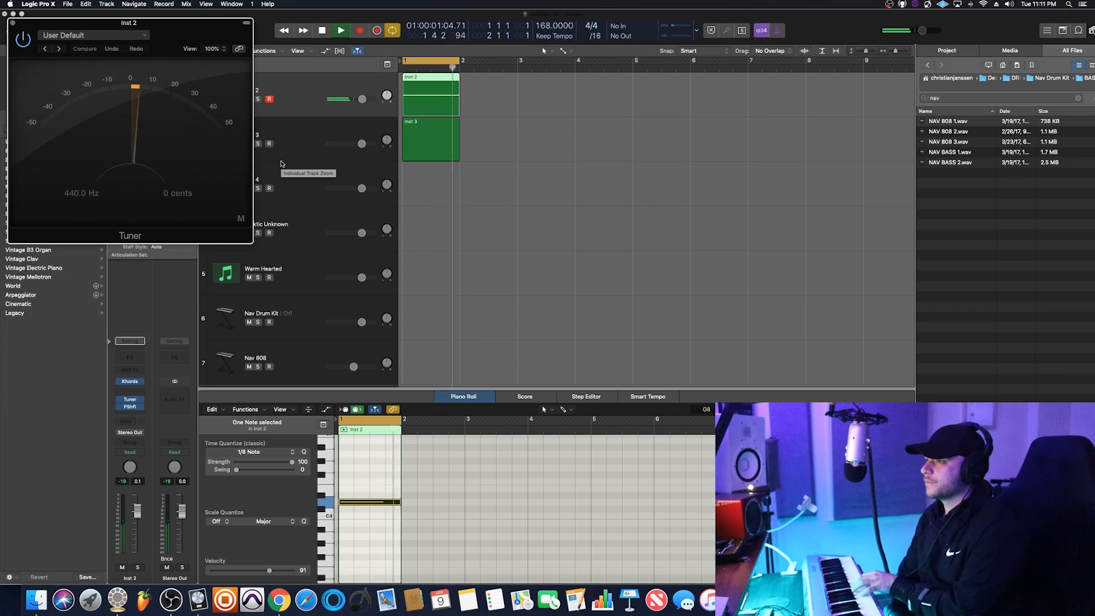
pyautogui.press('space')
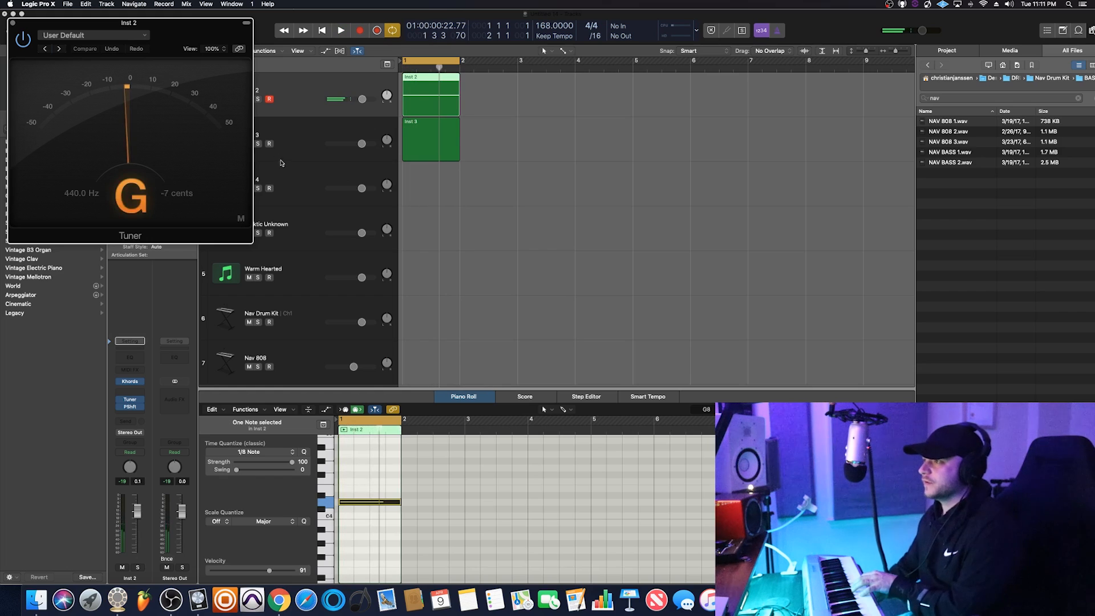
pyautogui.click(13, 25)
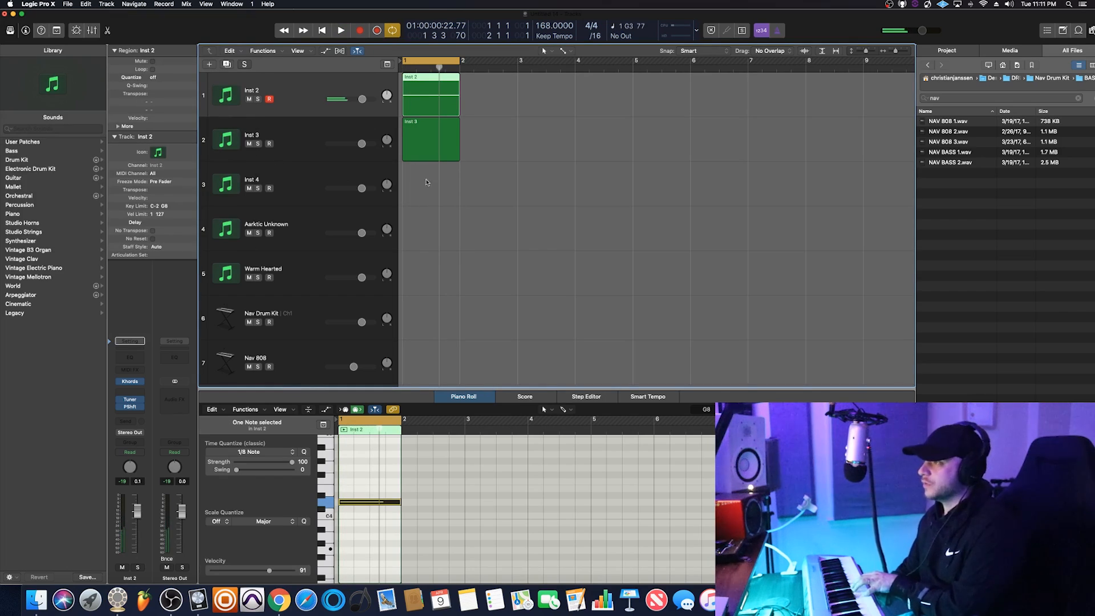
# Check the Inst 3 track's Tuner and draw a note just above C3 filling bar 1 of its region
pyautogui.click(344, 135)
pyautogui.click(130, 406)
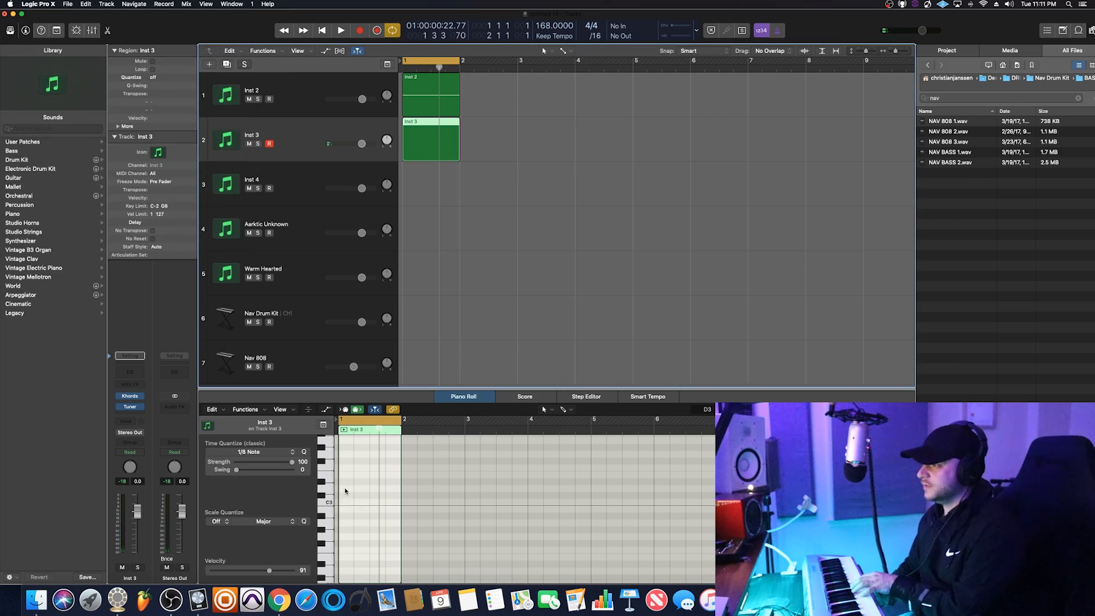
pyautogui.rightClick(345, 491)
pyautogui.click(348, 491)
pyautogui.moveTo(345, 491); pyautogui.dragTo(341, 491)
pyautogui.click(341, 491)
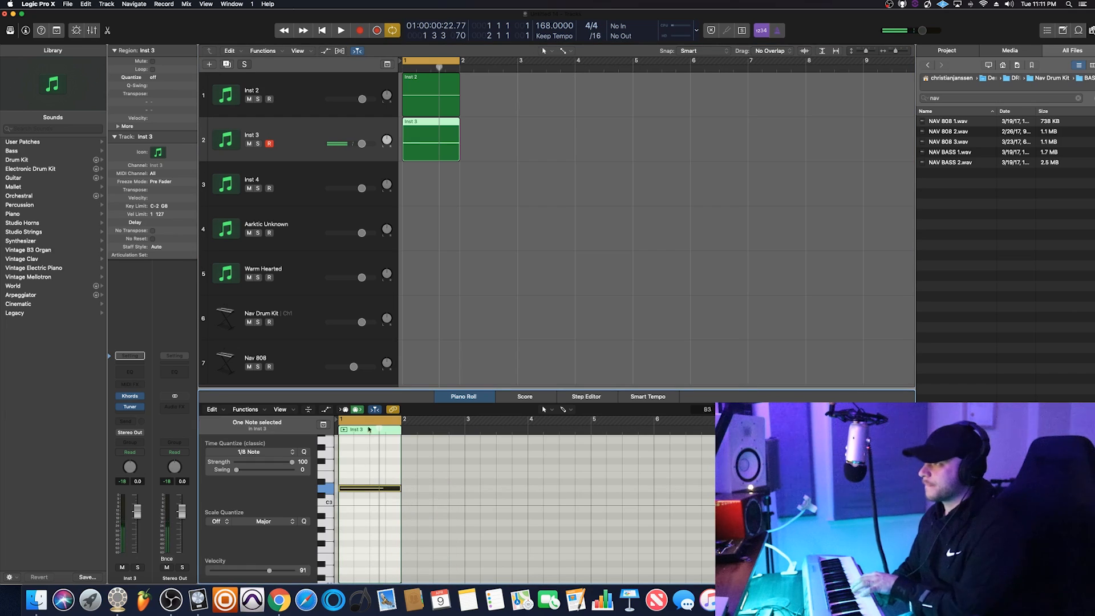
# Set the Inst 3 track's volume to -6.0 dB during playback and loop the Inst 2 and Inst 3 regions up to bar 5
pyautogui.press('space')
pyautogui.moveTo(362, 143); pyautogui.dragTo(335, 148)
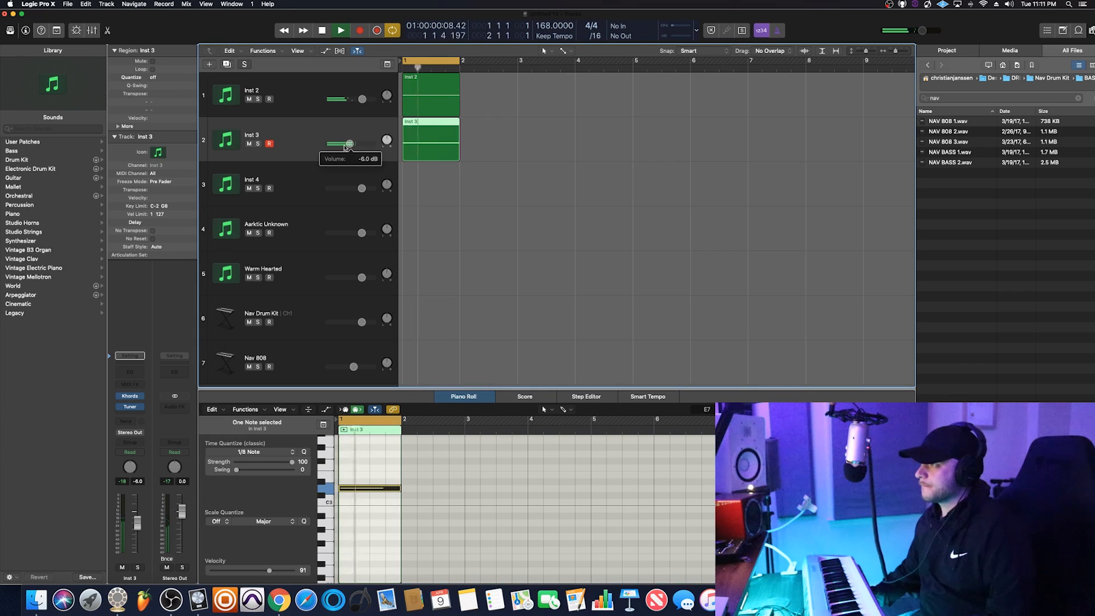
pyautogui.moveTo(458, 85); pyautogui.dragTo(628, 102)
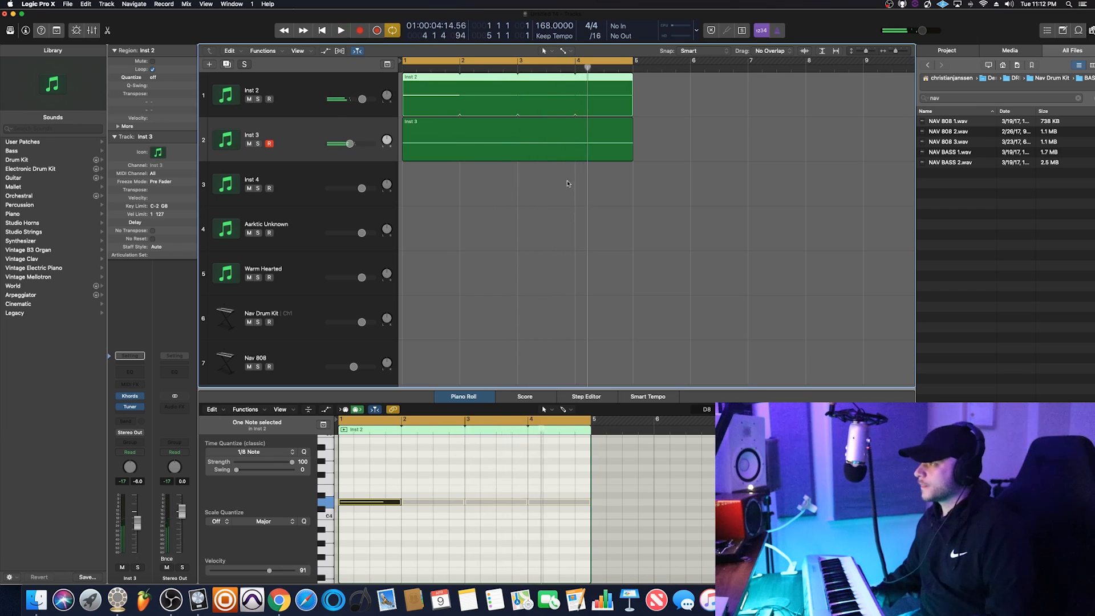
pyautogui.press('space')
# Bounce the Inst 2 and Inst 3 regions in place to a new track, leaving the source regions as they are
pyautogui.moveTo(566, 183); pyautogui.dragTo(452, 99)
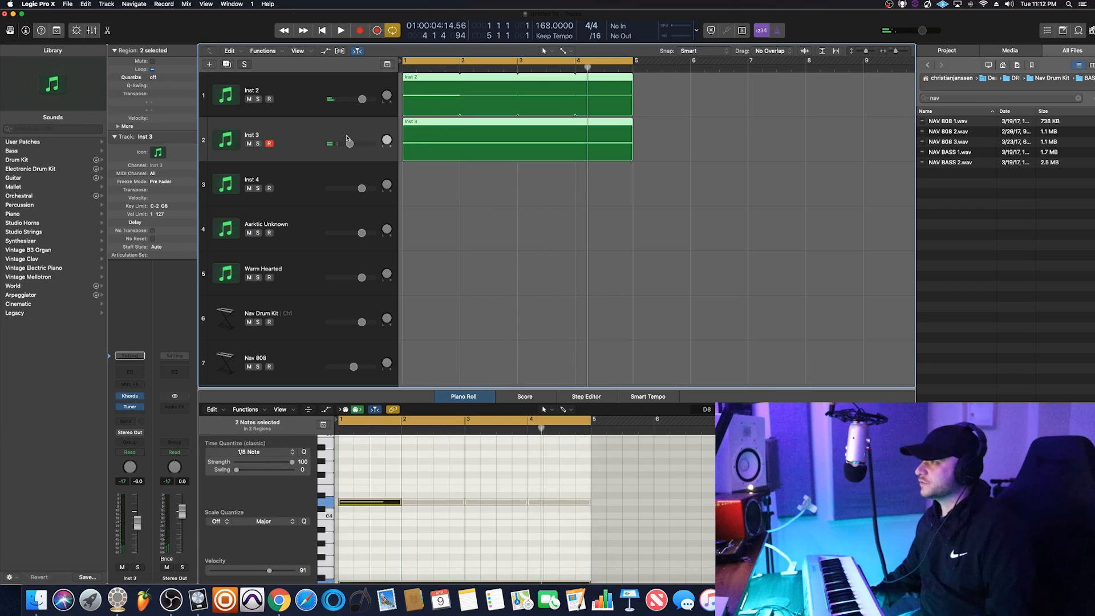
pyautogui.rightClick(416, 78)
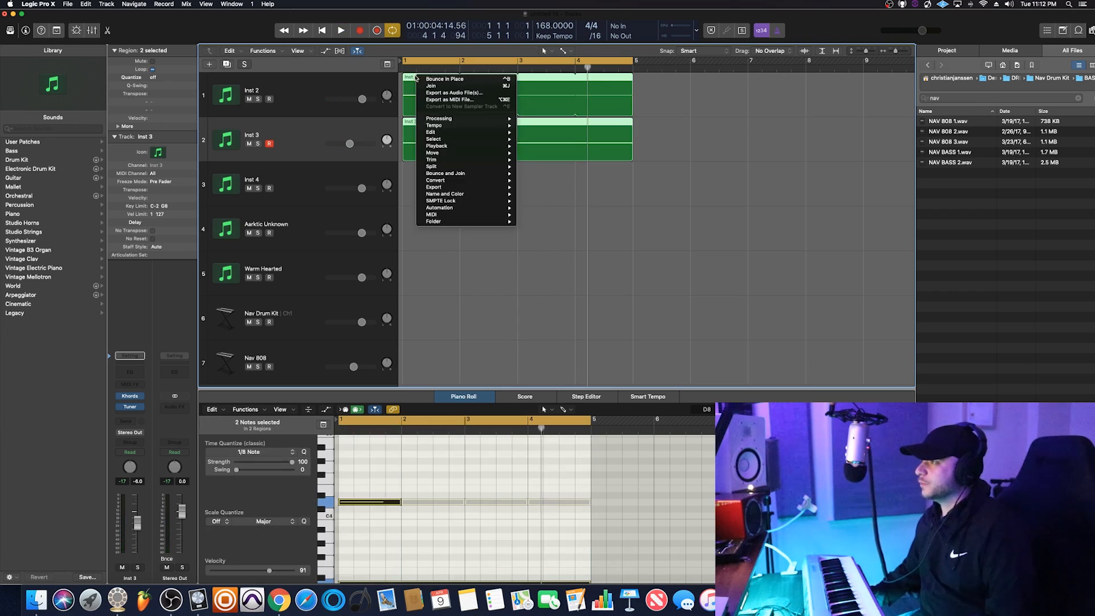
pyautogui.click(442, 78)
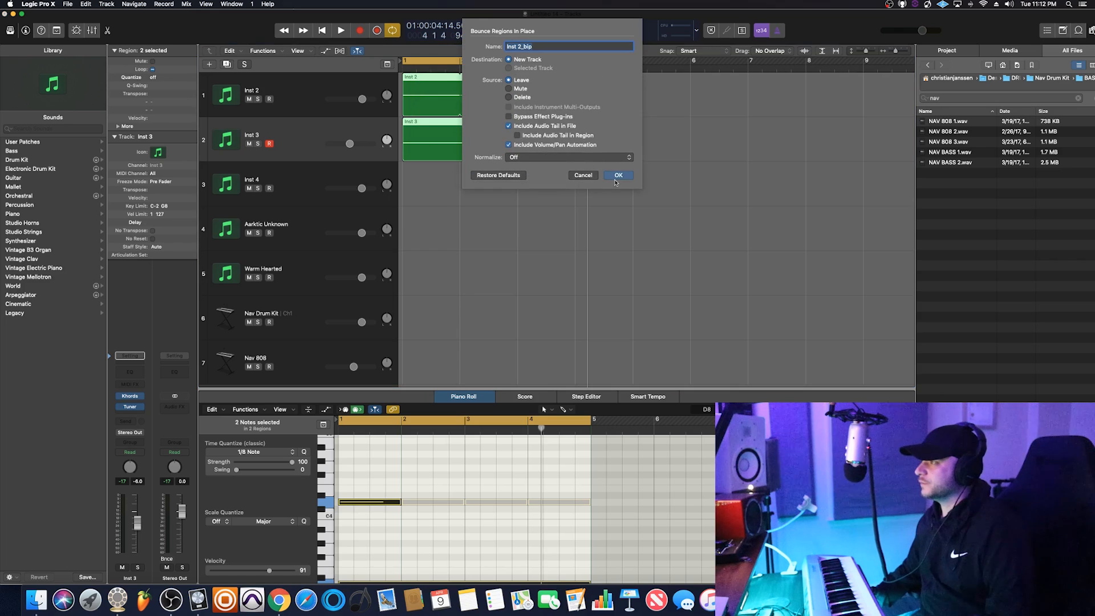
pyautogui.click(616, 175)
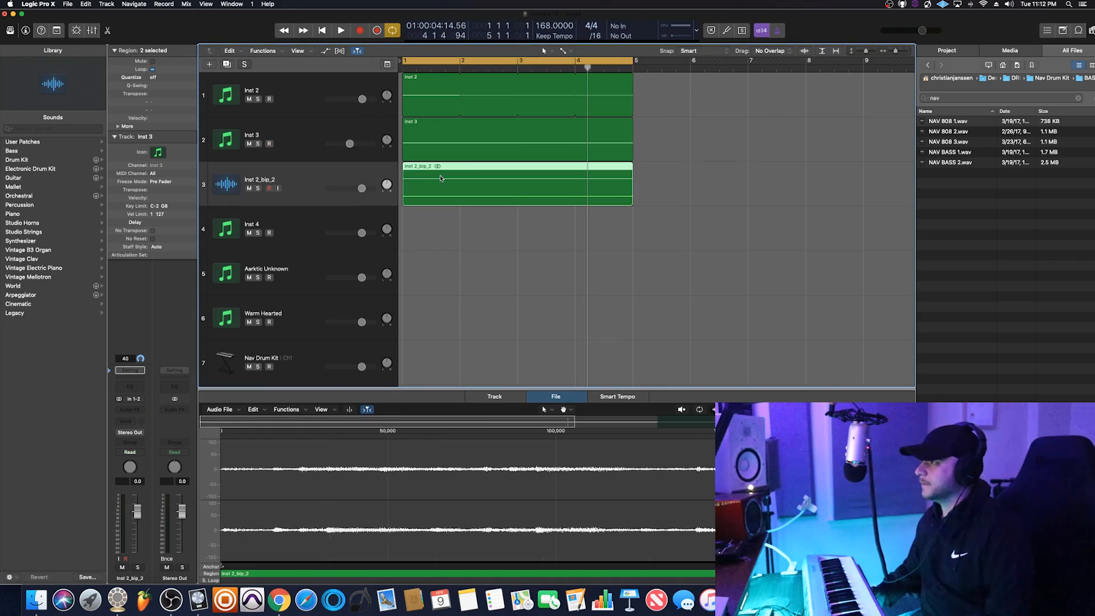
# Solo the bounced Inst 2_bip_2 track and bounce its region in place to another audio track
pyautogui.click(258, 189)
pyautogui.rightClick(425, 183)
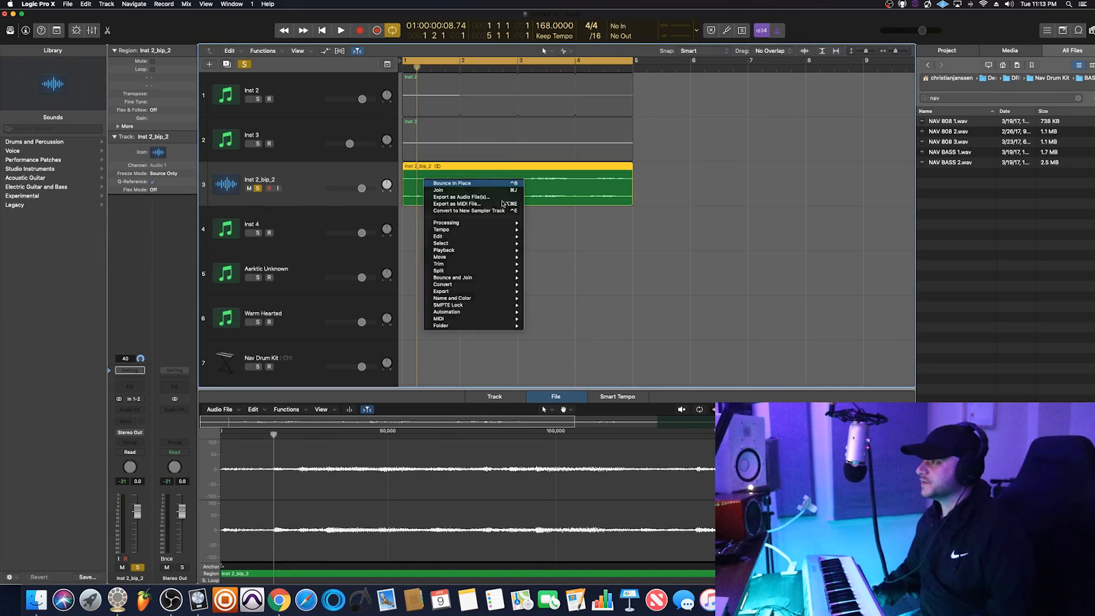
pyautogui.click(456, 183)
pyautogui.click(618, 176)
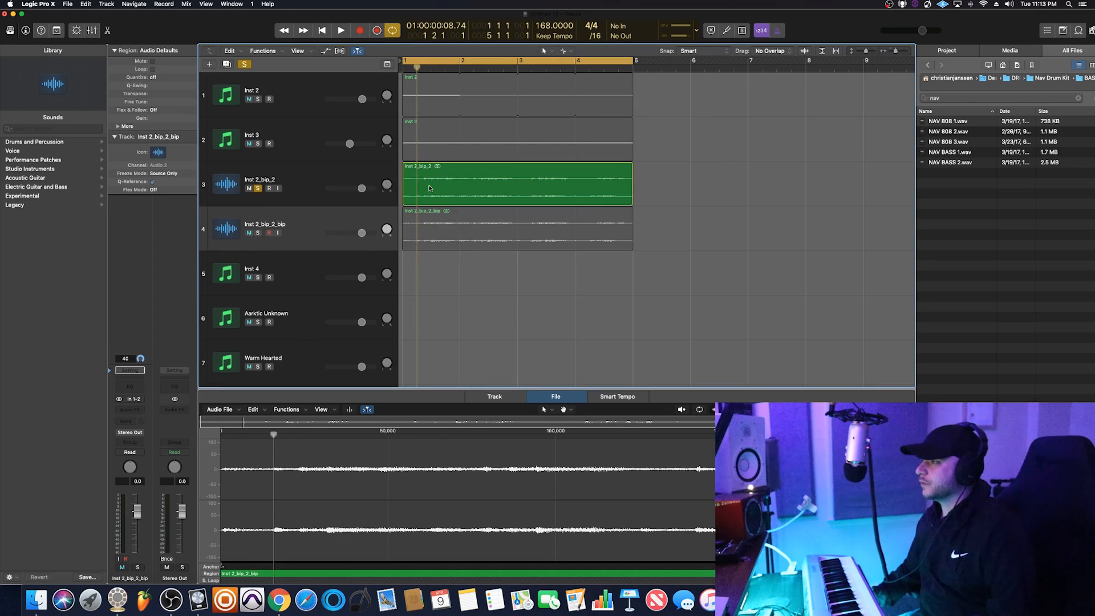
# Split the Inst 2_bip_2 region at every beat with the Scissors Tool, making 16 equal slices up to bar 5
pyautogui.click(408, 191)
pyautogui.press('space')
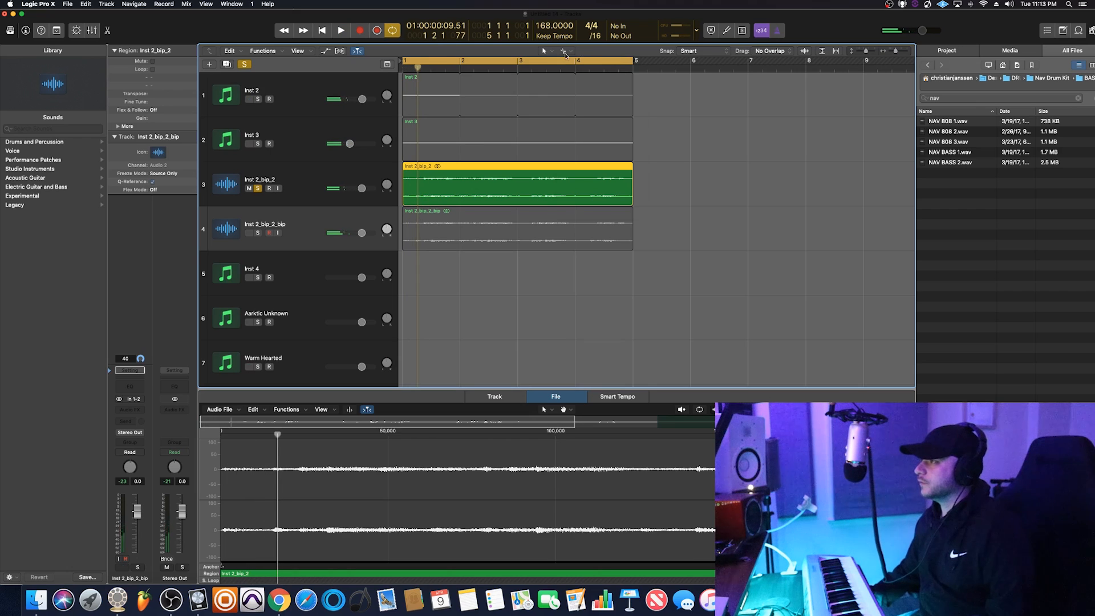
pyautogui.click(565, 51)
pyautogui.click(583, 107)
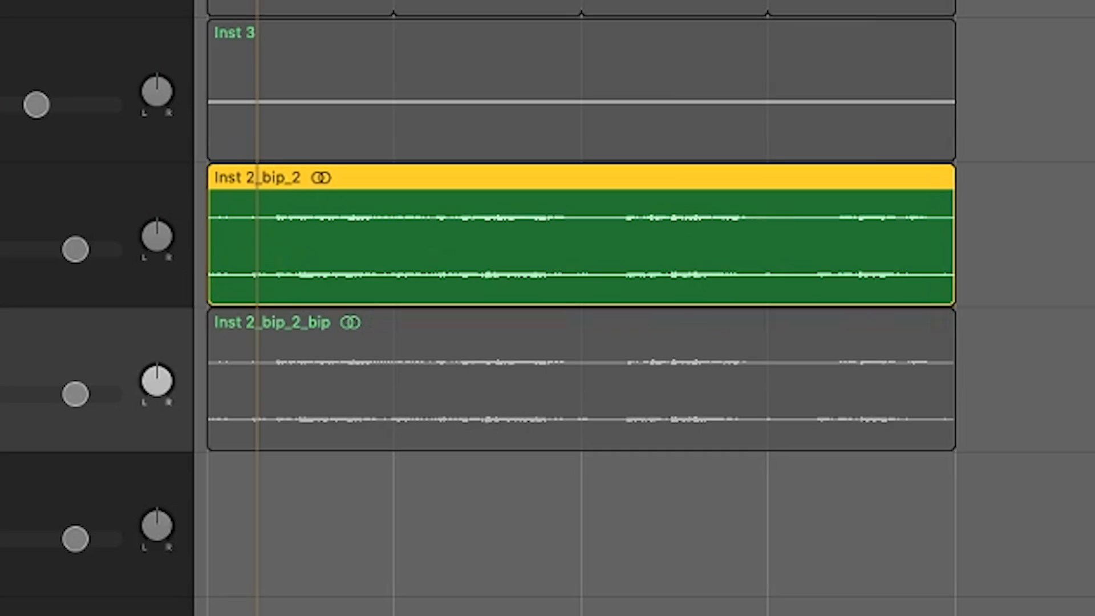
pyautogui.click(417, 182)
pyautogui.click(431, 182)
pyautogui.click(445, 184)
pyautogui.click(392, 251)
pyautogui.click(429, 251)
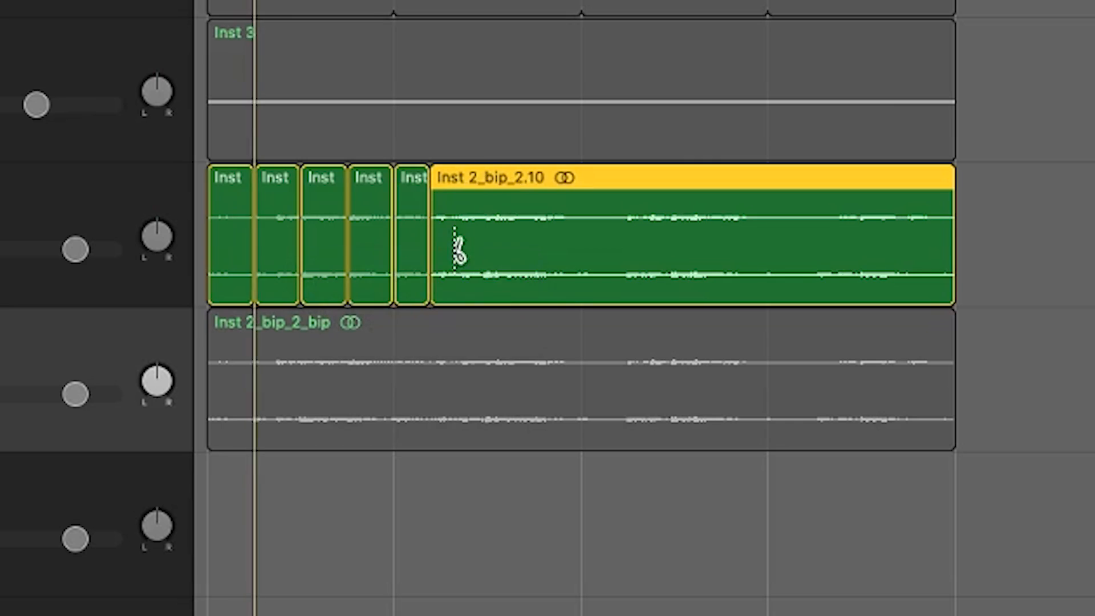
pyautogui.click(475, 248)
pyautogui.click(523, 244)
pyautogui.click(441, 2)
pyautogui.click(442, 251)
pyautogui.click(489, 254)
pyautogui.click(535, 257)
pyautogui.press('super+z')
pyautogui.click(489, 251)
pyautogui.click(534, 246)
pyautogui.click(581, 245)
pyautogui.click(627, 246)
pyautogui.click(679, 245)
pyautogui.click(679, 245)
pyautogui.click(724, 245)
pyautogui.click(769, 245)
pyautogui.click(818, 246)
pyautogui.press('super+z')
pyautogui.click(817, 245)
pyautogui.click(863, 245)
pyautogui.click(910, 245)
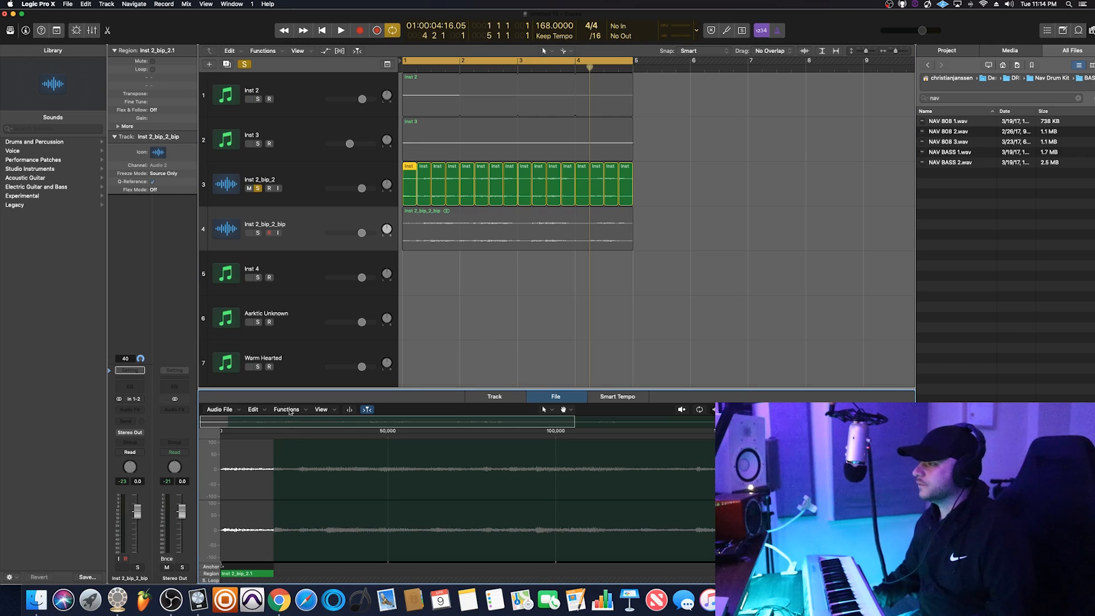
# Select all 16 slices on the Inst 2_bip_2 track and add a short fade to the start and end of each with the Fade Tool
pyautogui.click(289, 415)
pyautogui.click(318, 467)
pyautogui.moveTo(681, 199); pyautogui.dragTo(412, 178)
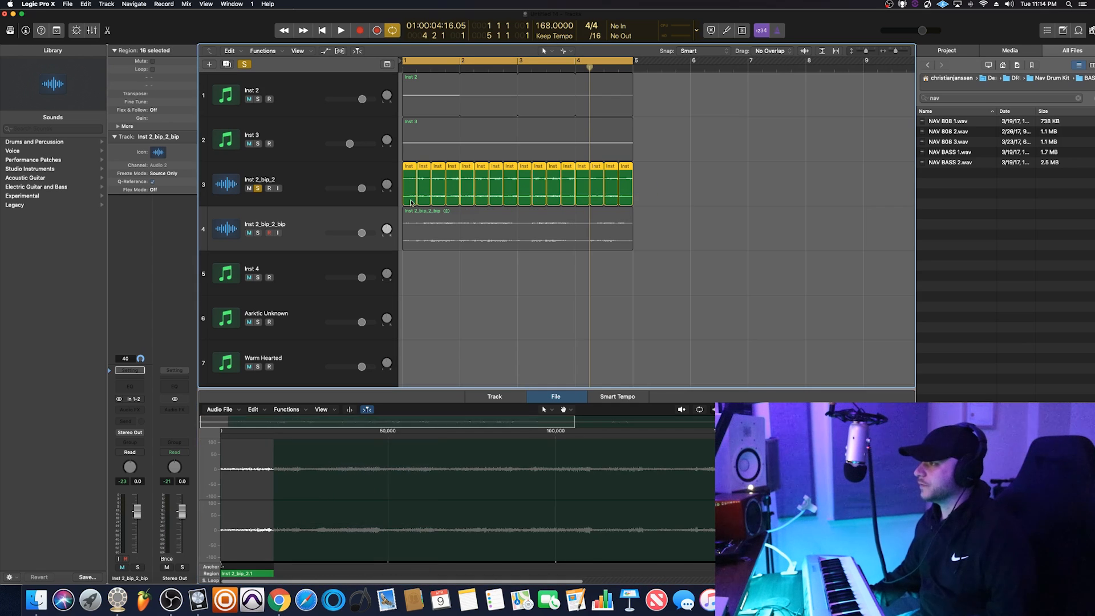
pyautogui.click(563, 52)
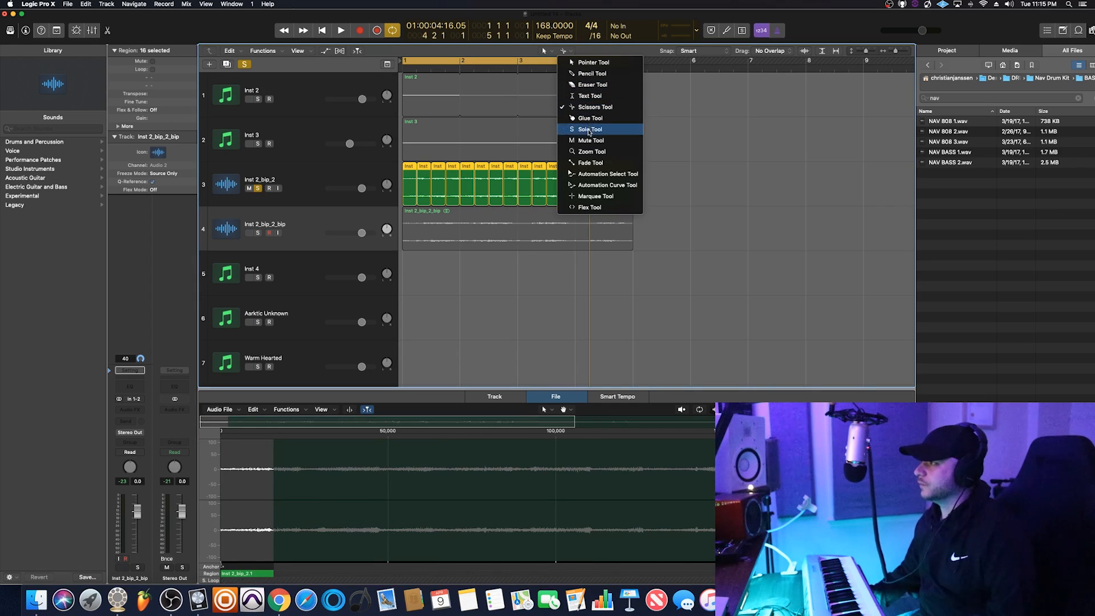
pyautogui.click(590, 163)
pyautogui.press('super+Right')
pyautogui.press('super+Right')
pyautogui.press('super+Right')
pyautogui.press('super+Right')
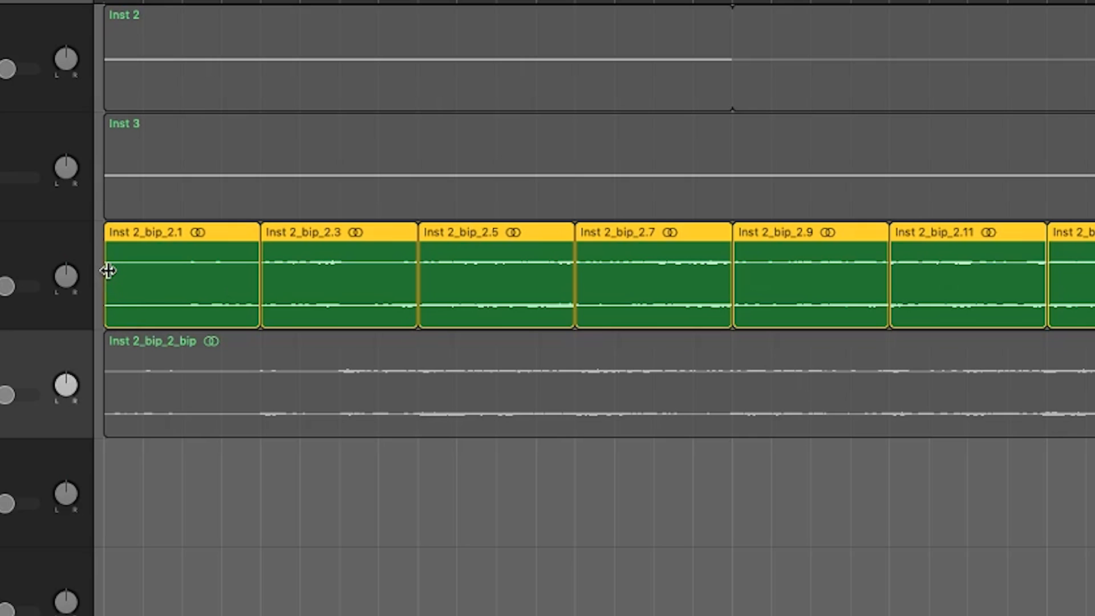
pyautogui.moveTo(108, 271); pyautogui.dragTo(113, 270)
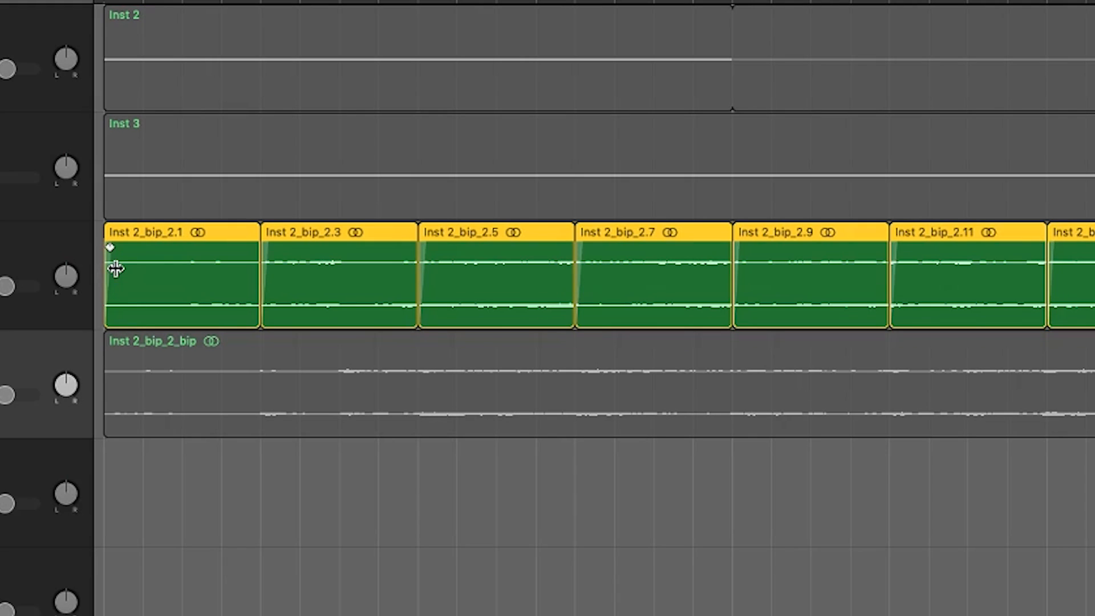
pyautogui.moveTo(258, 263); pyautogui.dragTo(250, 265)
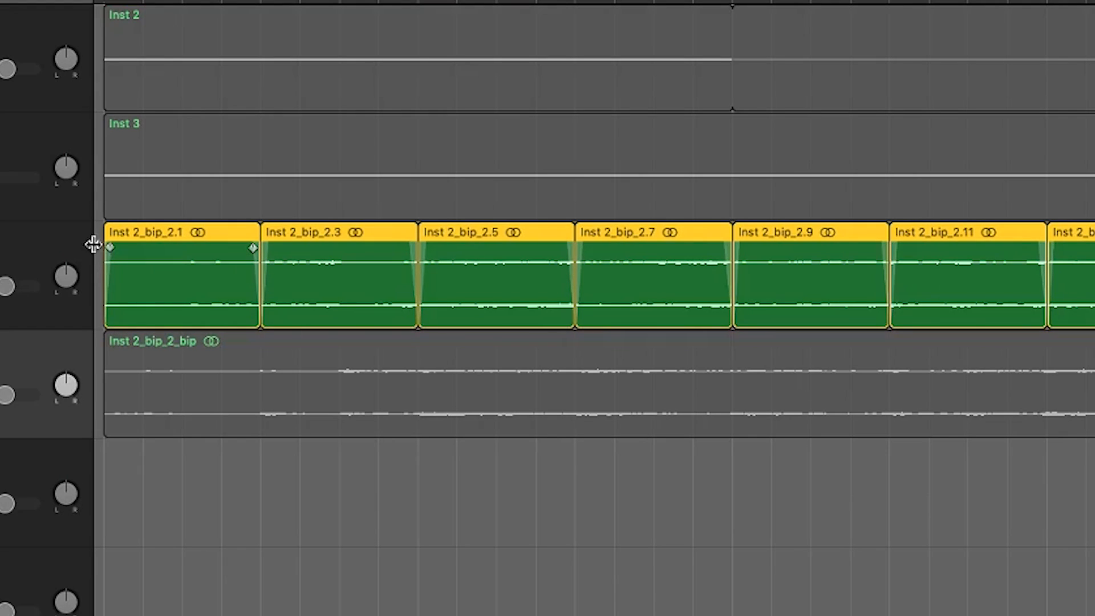
# Choose the fade types for the slices' starts and ends, using Fade Out at the ends
pyautogui.rightClick(111, 251)
pyautogui.click(137, 255)
pyautogui.rightClick(258, 249)
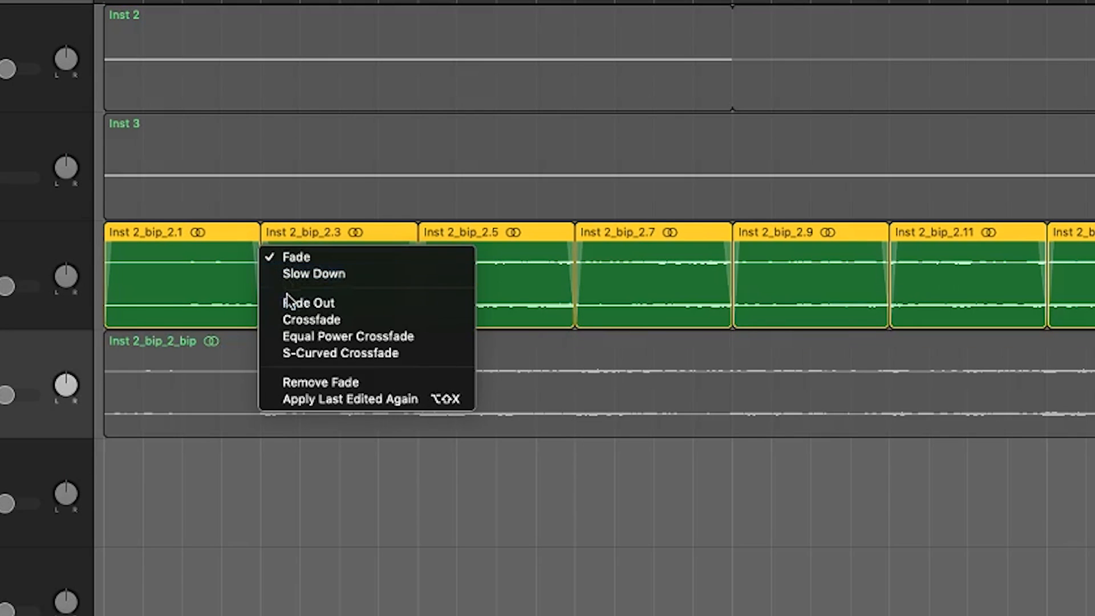
pyautogui.click(350, 305)
# Play back the faded slices and turn off solo on the Inst 2_bip_2 track
pyautogui.press('space')
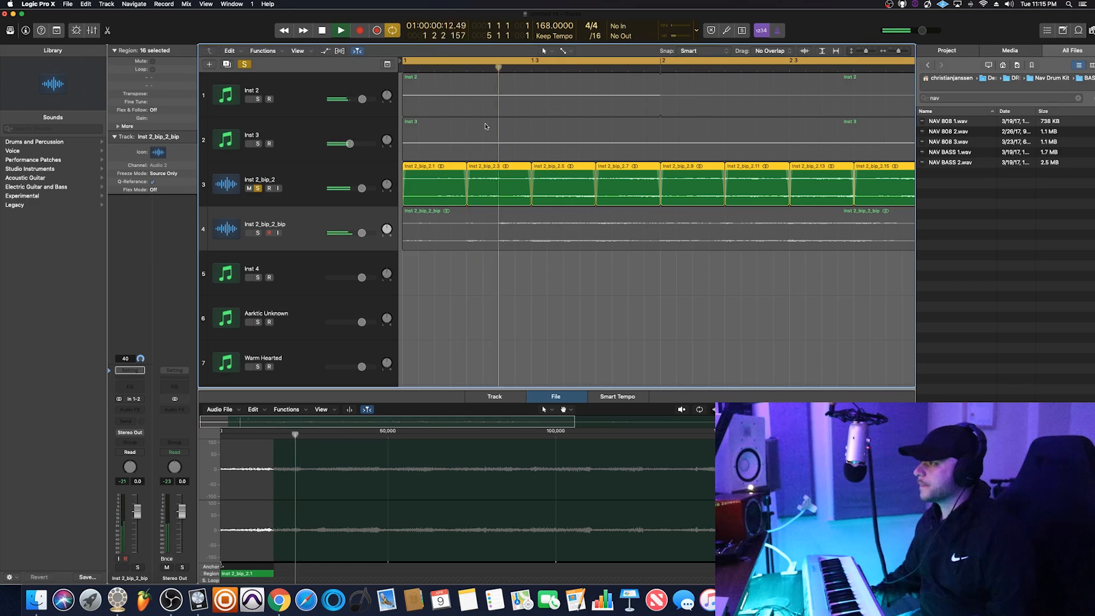
pyautogui.press('super+Left')
pyautogui.press('super+Left')
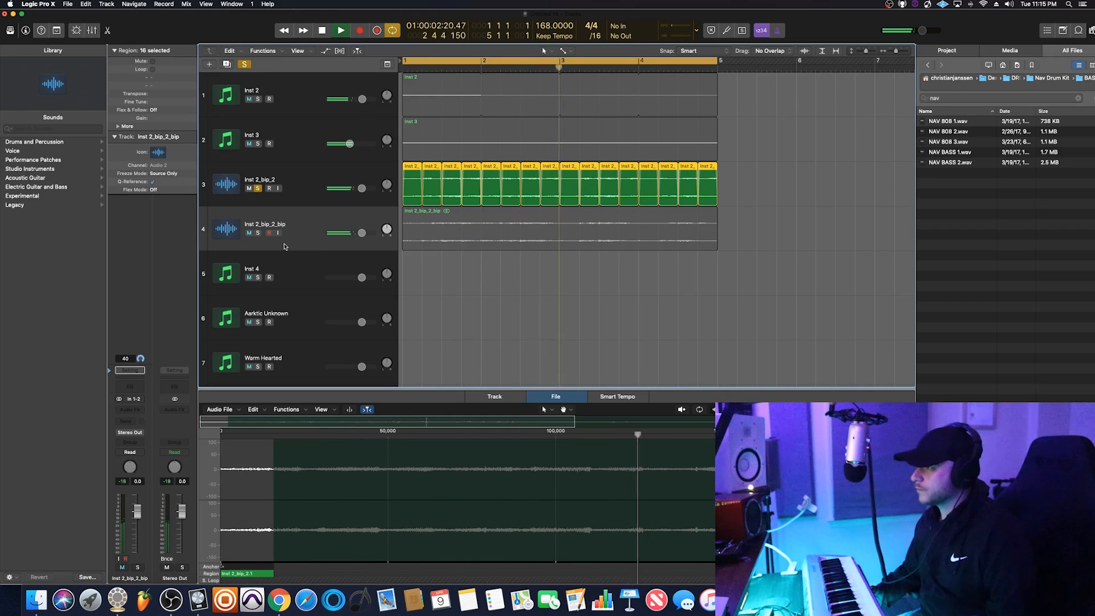
pyautogui.click(258, 189)
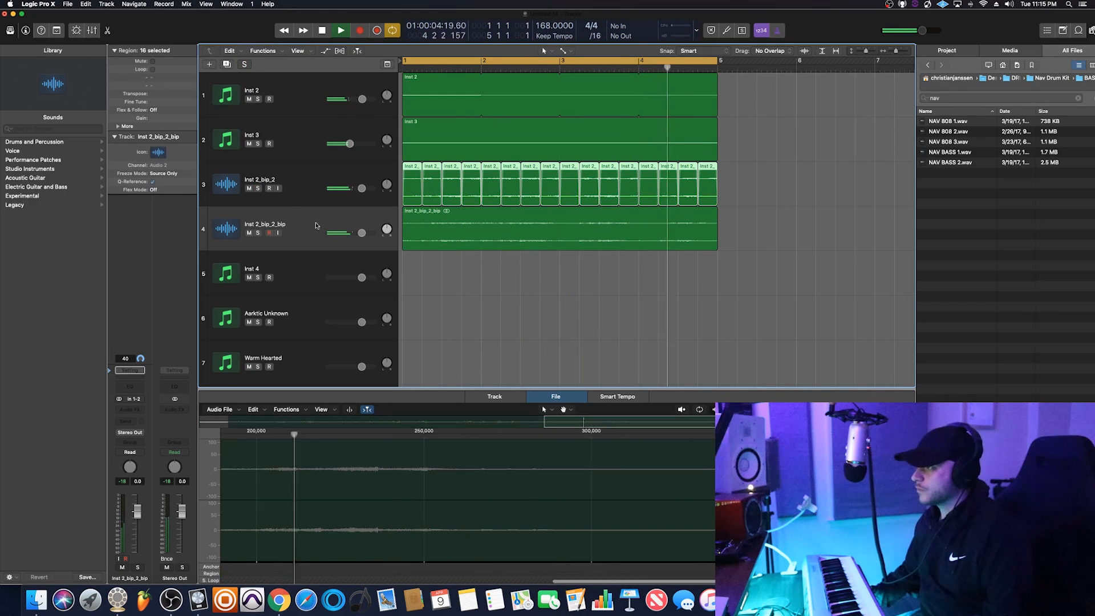
# Mute the Inst 2 and Inst 3 tracks and solo the Inst 2_bip_2_bip track
pyautogui.click(249, 144)
pyautogui.click(249, 99)
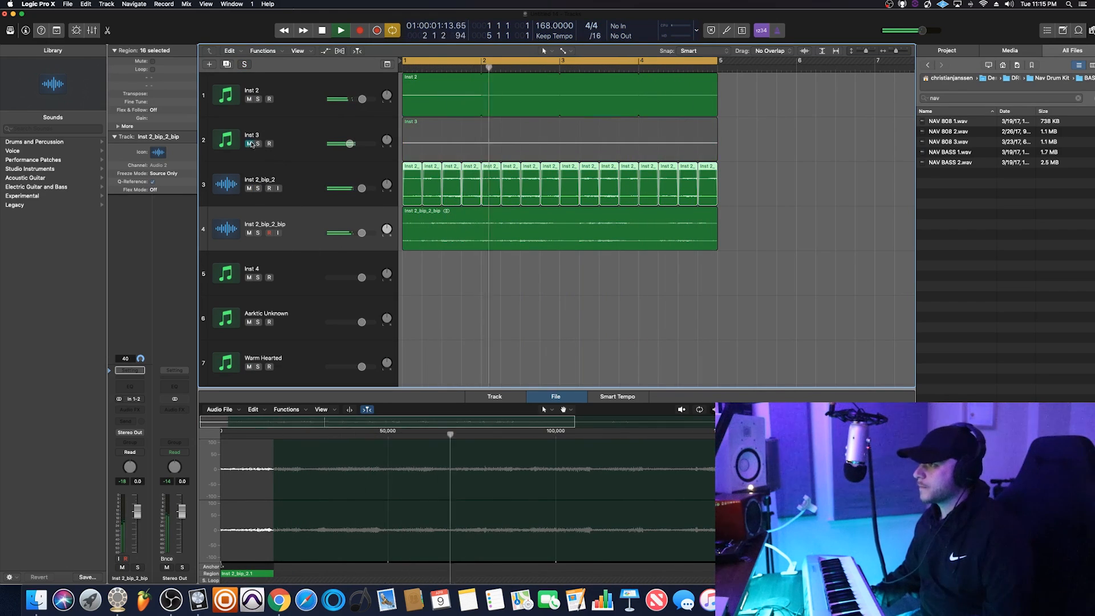
pyautogui.click(248, 233)
pyautogui.click(294, 224)
pyautogui.click(248, 233)
pyautogui.click(258, 233)
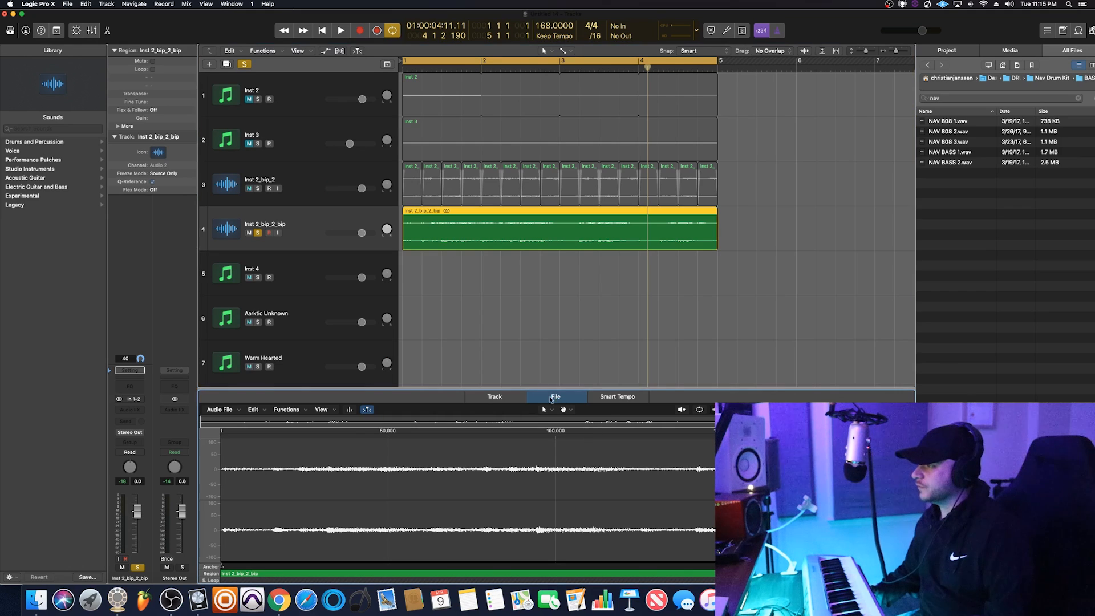
# Reverse the Inst 2_bip_2_bip audio file and play it back
pyautogui.click(298, 411)
pyautogui.click(313, 459)
pyautogui.click(534, 269)
pyautogui.press('space')
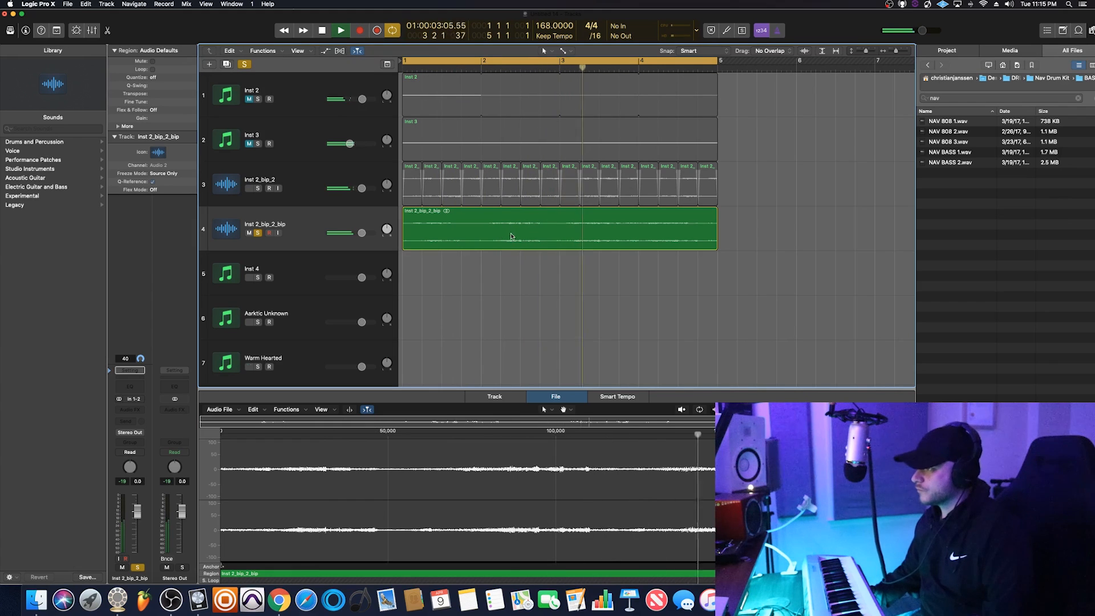
pyautogui.press('space')
# Insert MeldaProduction's MRhythmizerMB as an audio effect on the Inst 2_bip_2_bip track
pyautogui.click(304, 228)
pyautogui.click(146, 411)
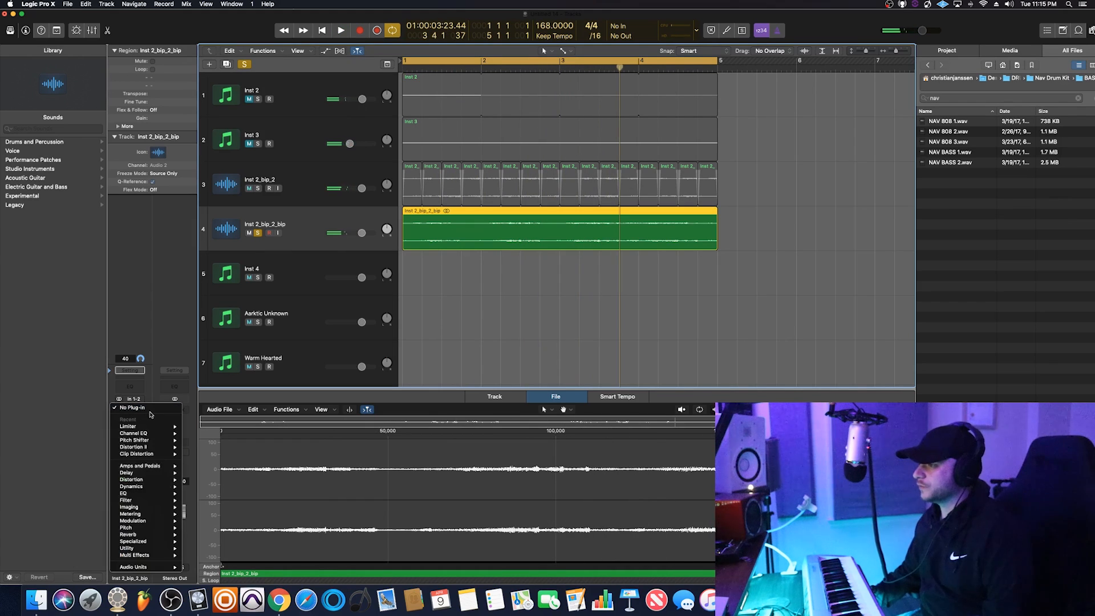
pyautogui.moveTo(167, 571)
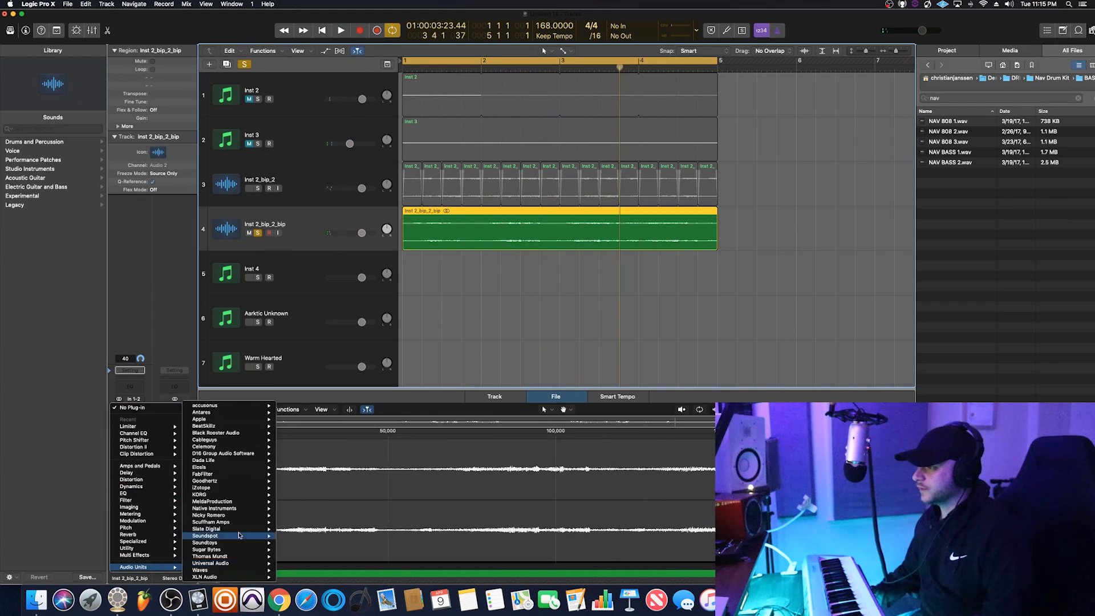
pyautogui.moveTo(240, 509)
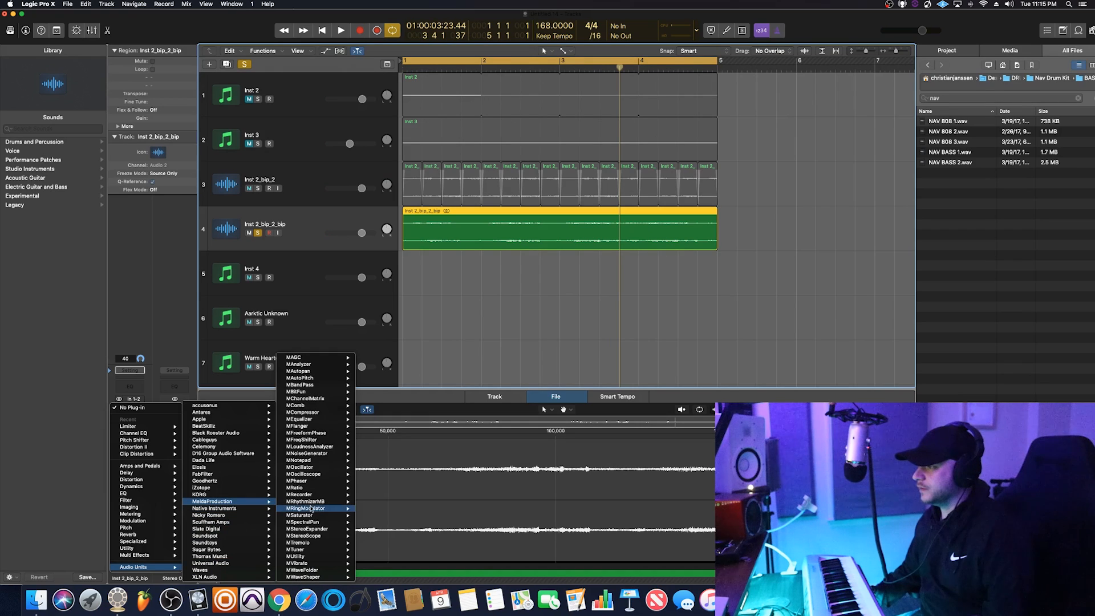
pyautogui.moveTo(318, 501)
pyautogui.click(376, 502)
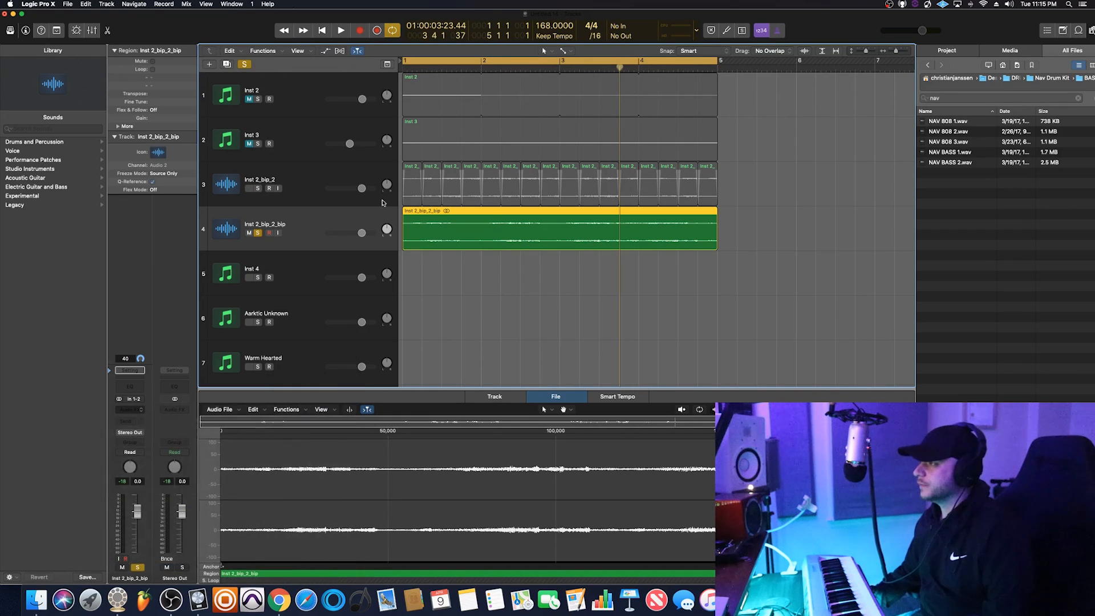
# Load the FREAKQUINCY.COM - Gross Beatz Vol. 3 preset bank into Band 1 and close the preset browser
pyautogui.click(211, 98)
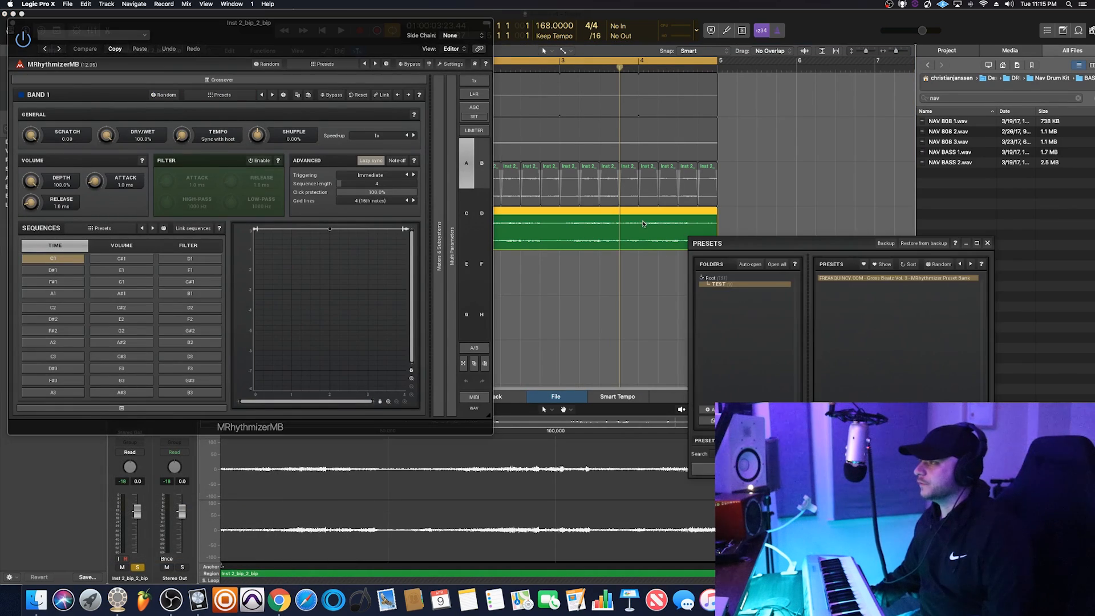
pyautogui.click(852, 280)
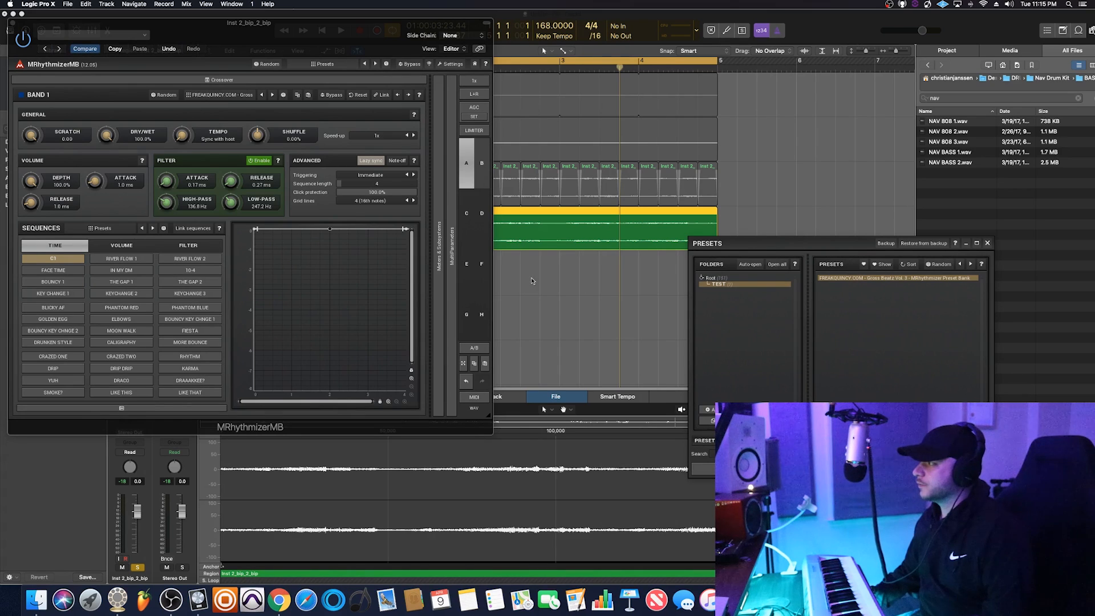
pyautogui.click(987, 244)
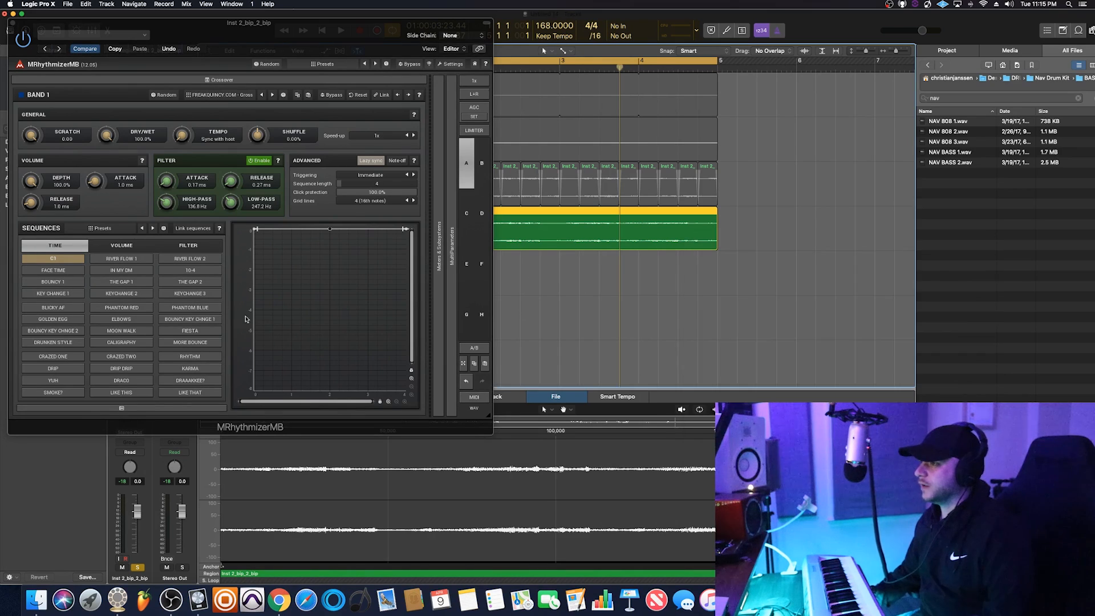
# Audition the time sequences River Flow 1, River Flow 2, Face Time, In My DM and 10-4, ending on Bouncy 1
pyautogui.click(123, 260)
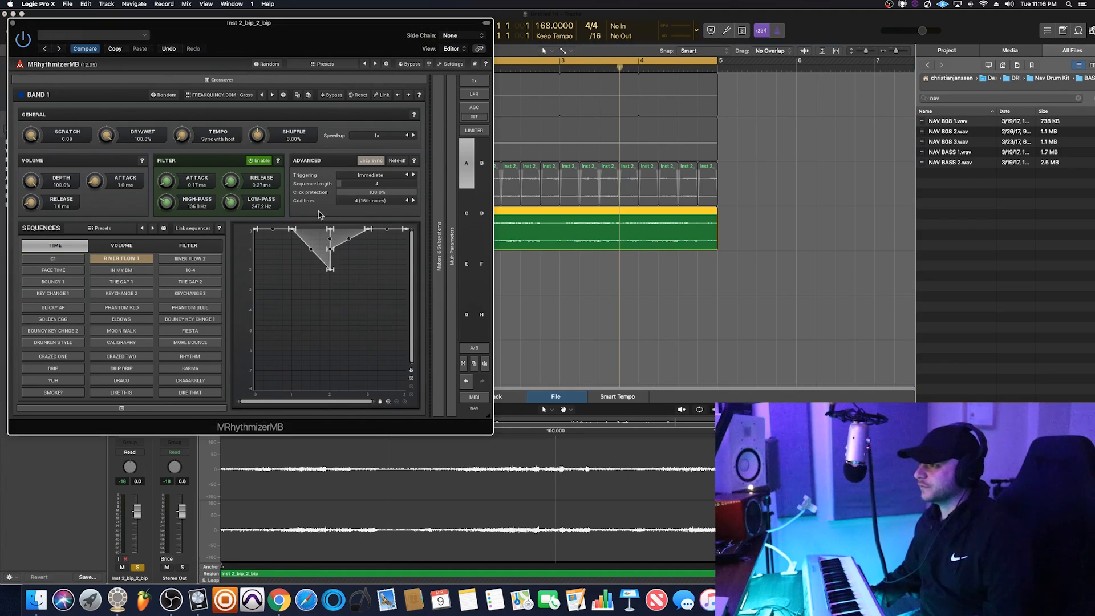
pyautogui.moveTo(311, 25); pyautogui.dragTo(411, 197)
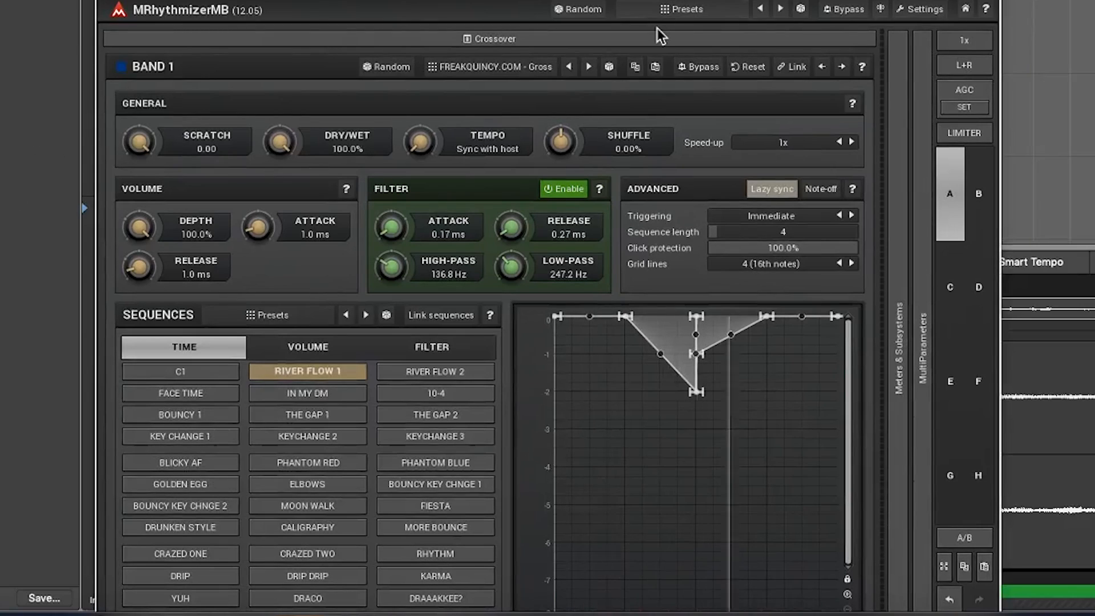
pyautogui.click(445, 374)
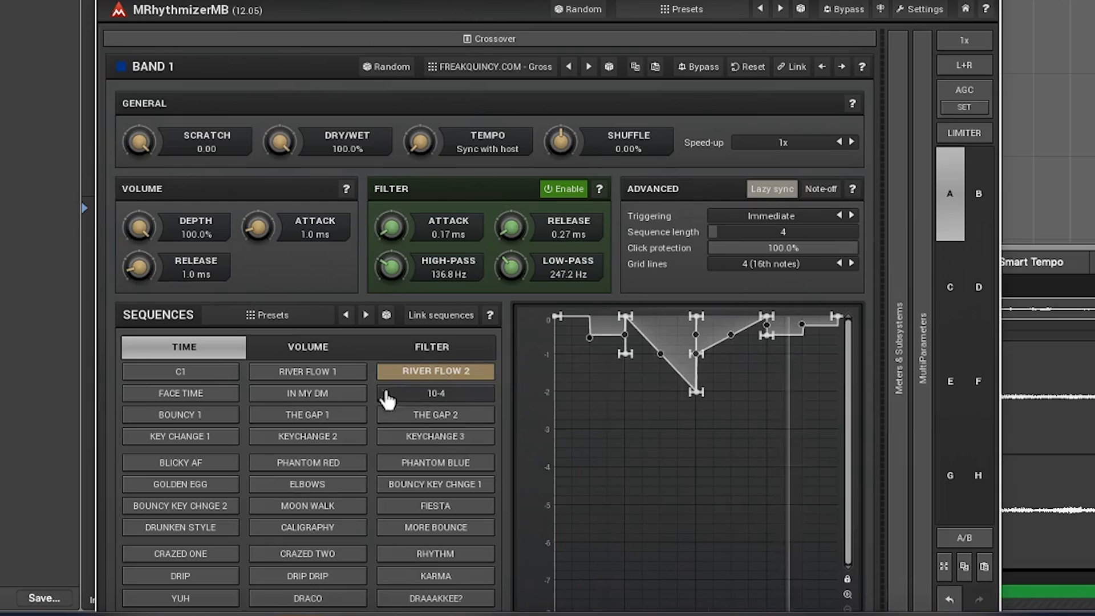
pyautogui.click(208, 402)
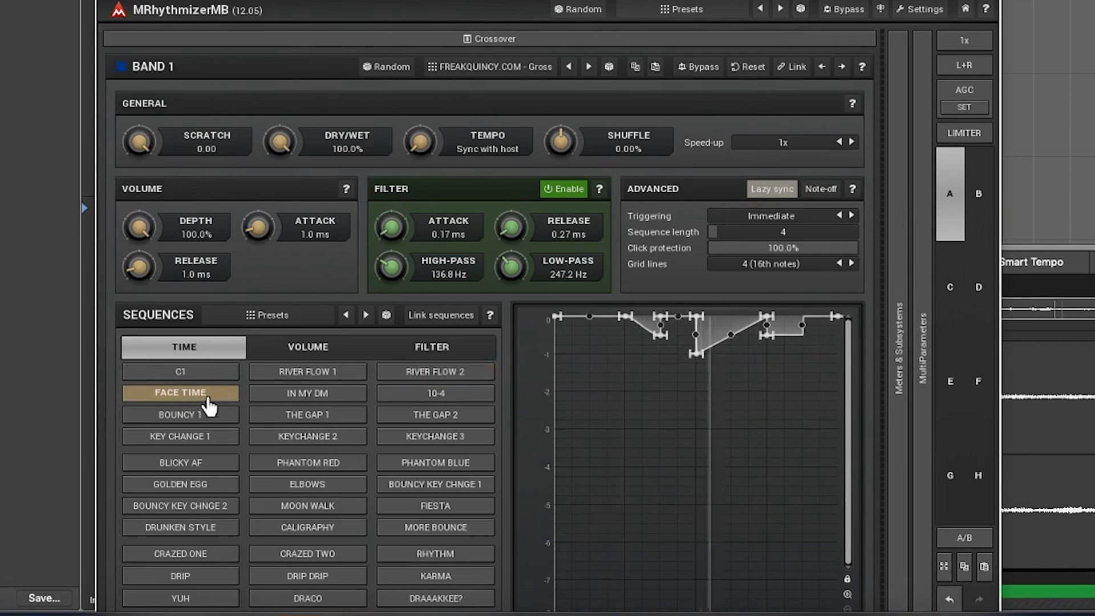
pyautogui.click(297, 400)
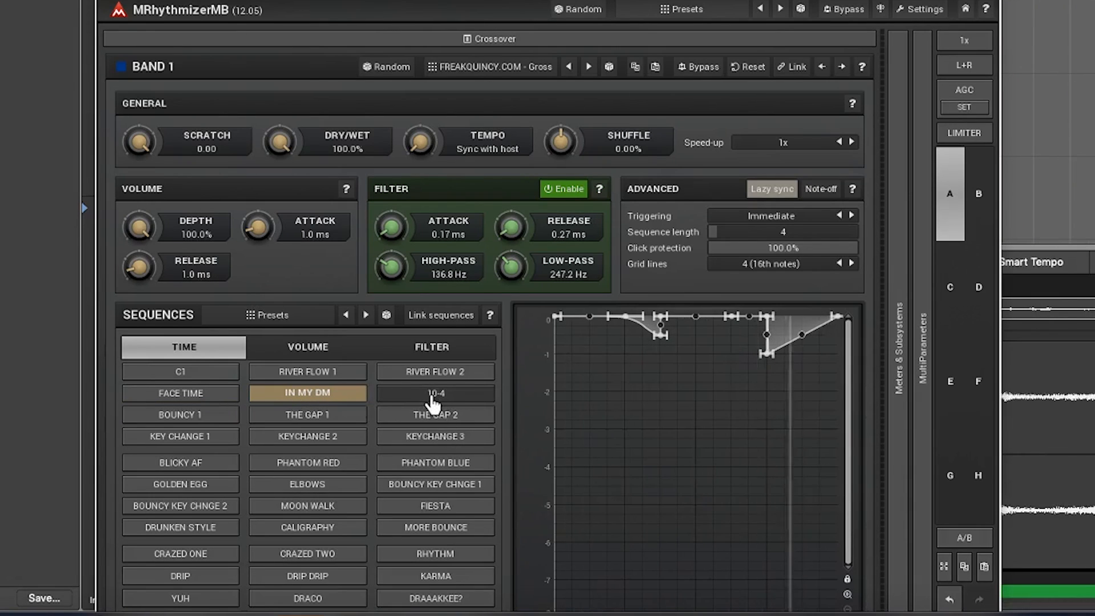
pyautogui.click(435, 396)
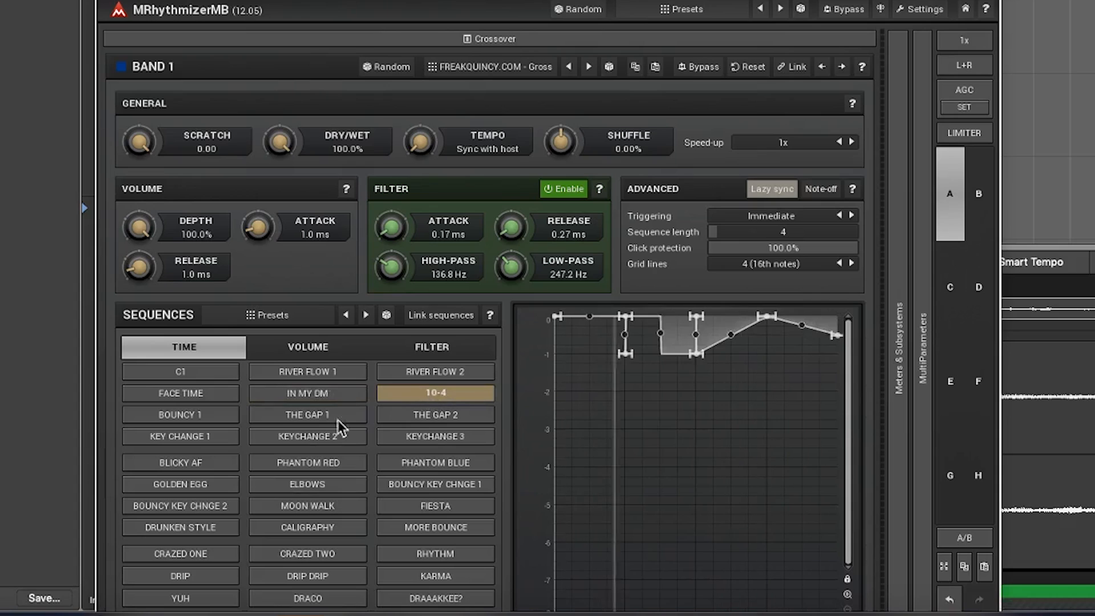
pyautogui.click(210, 417)
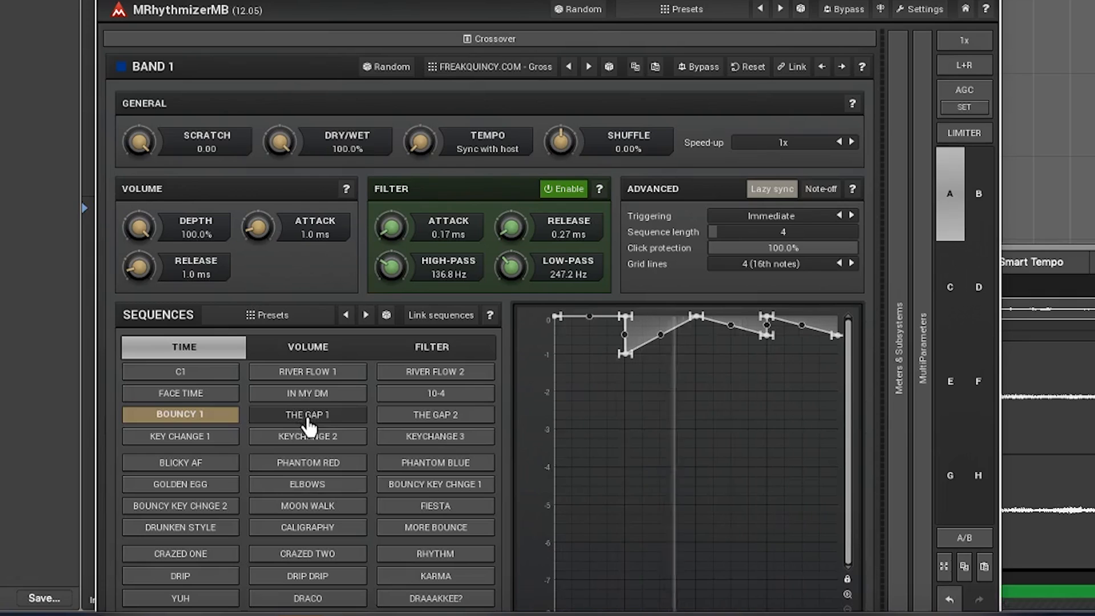
# Audition several filter sequences, including Filterizer 7, 4 and 2, settle on Filterizer 9, then close the effect and stop playback
pyautogui.moveTo(461, 1); pyautogui.dragTo(381, 0)
pyautogui.click(350, 39)
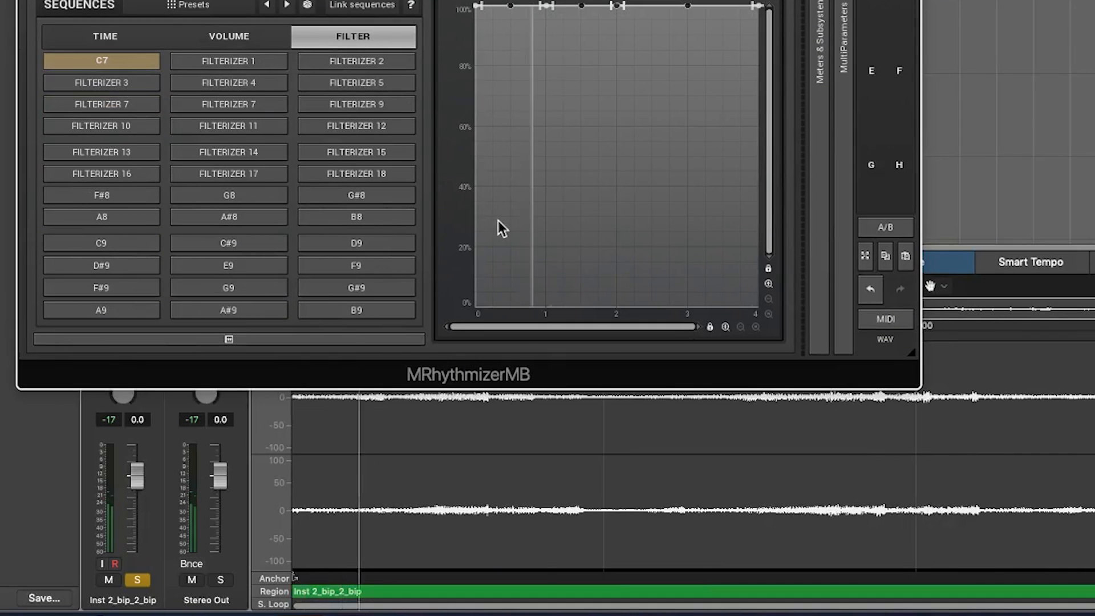
pyautogui.click(273, 105)
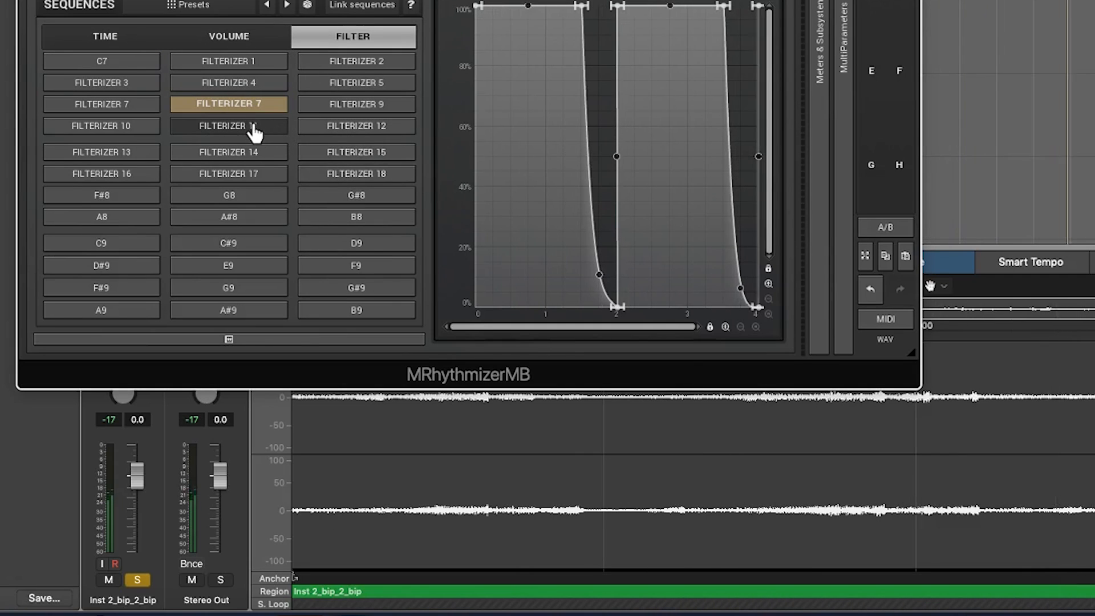
pyautogui.click(351, 106)
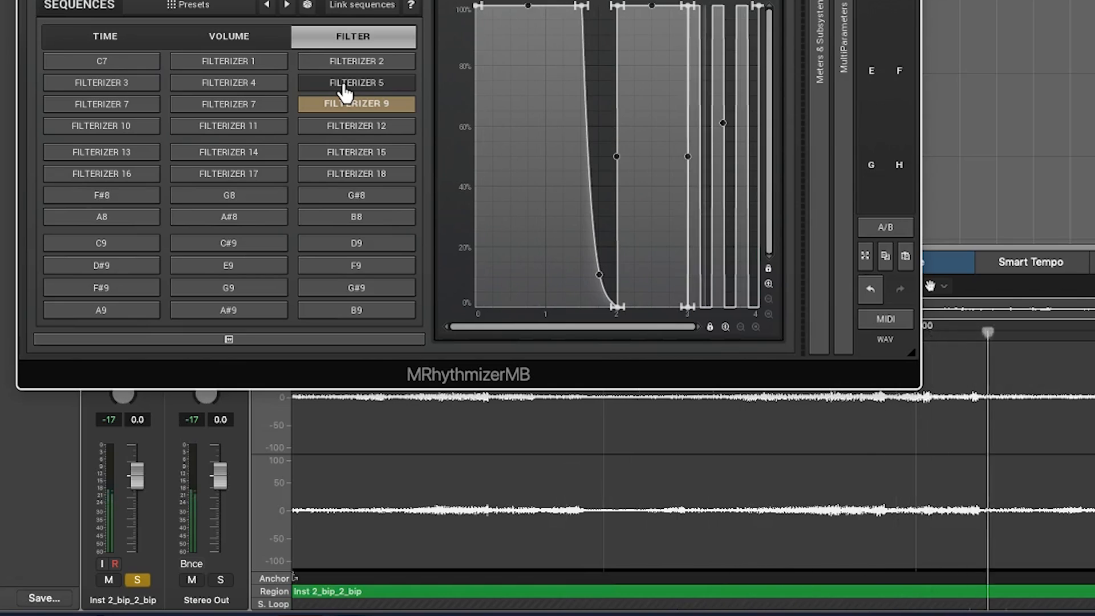
pyautogui.click(271, 93)
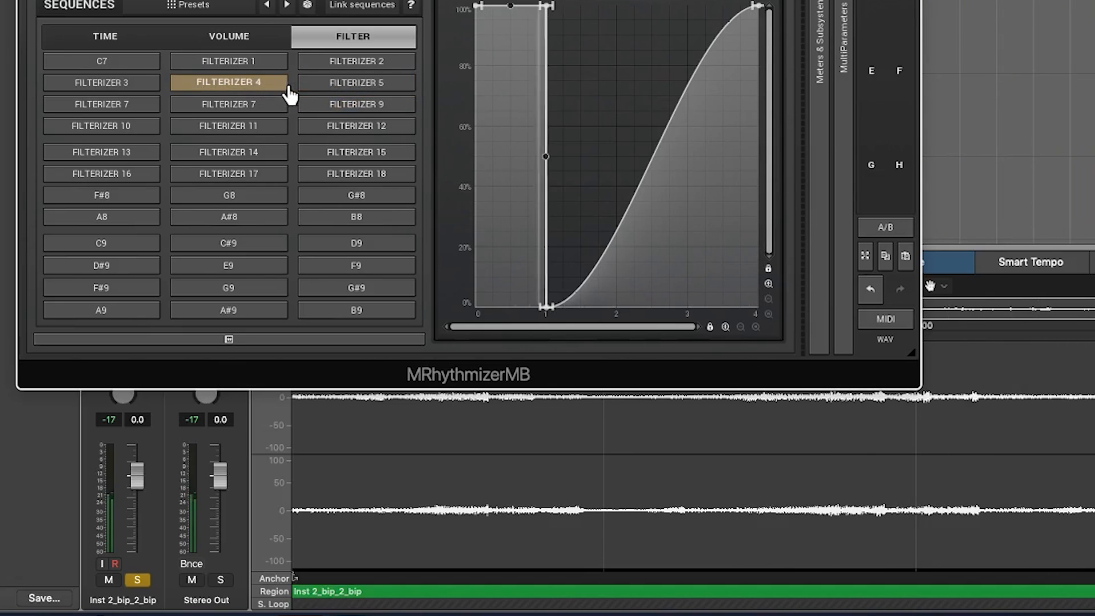
pyautogui.click(346, 65)
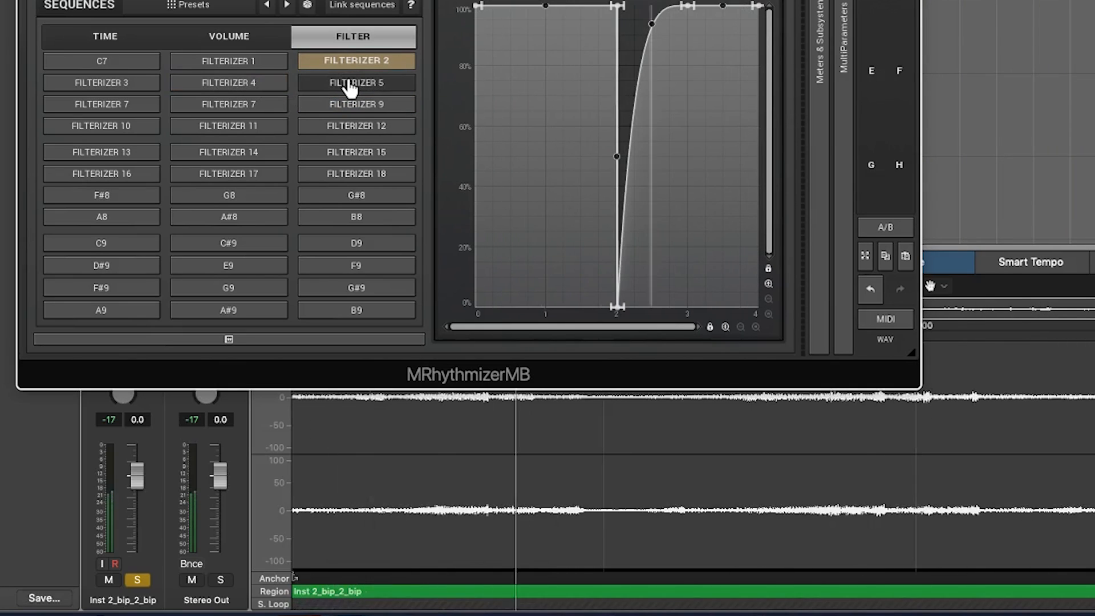
pyautogui.click(346, 82)
pyautogui.click(353, 105)
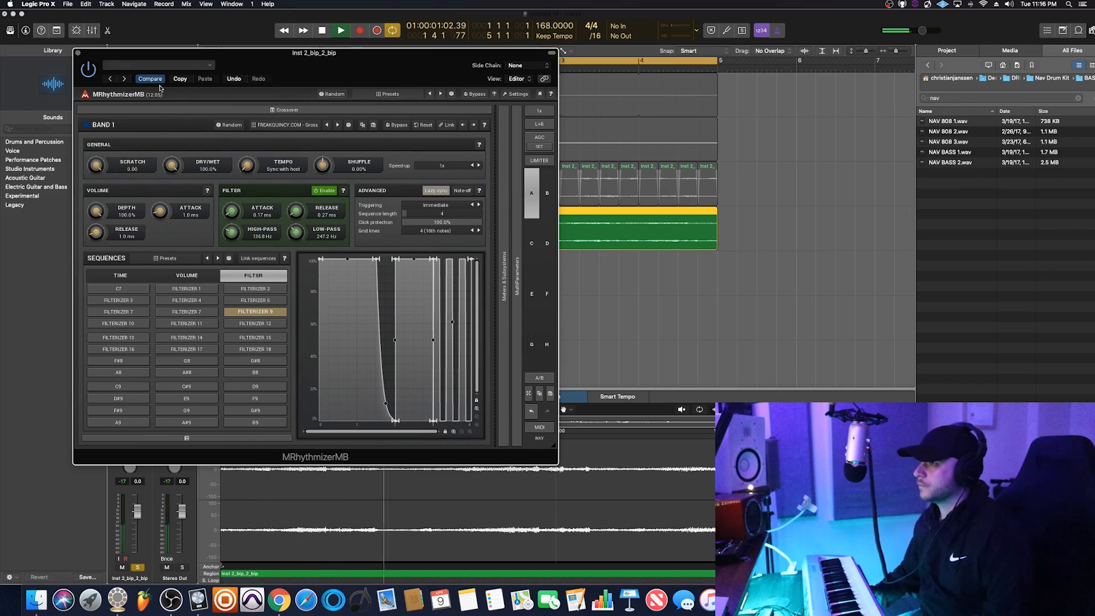
pyautogui.click(78, 53)
pyautogui.press('space')
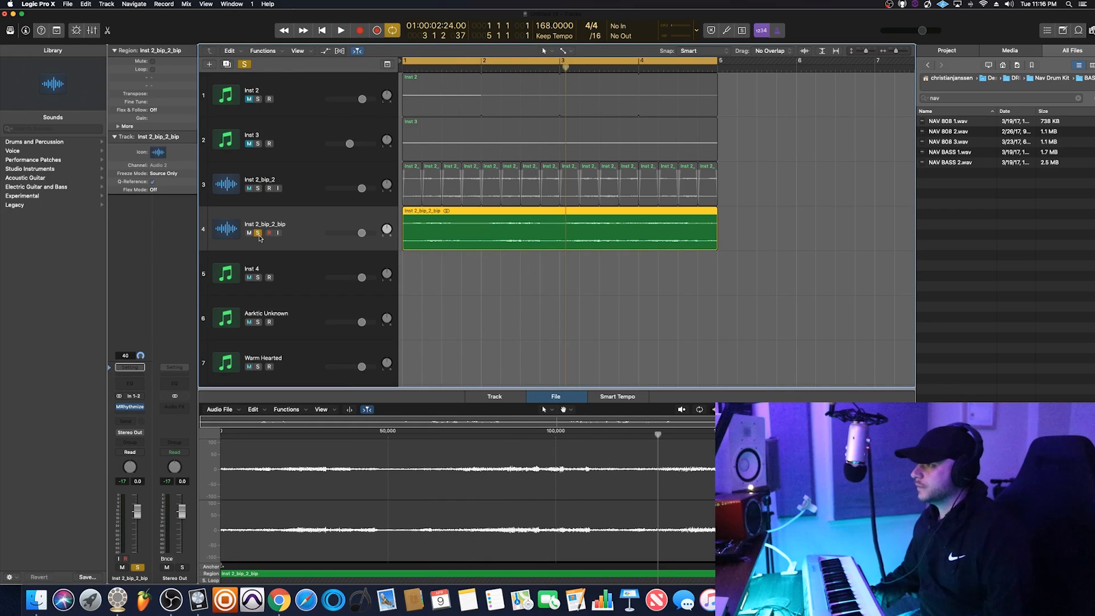
# Turn off solo on the Inst 2_bip_2_bip track and open the Khords instrument on the Inst 4 track
pyautogui.click(258, 232)
pyautogui.click(498, 278)
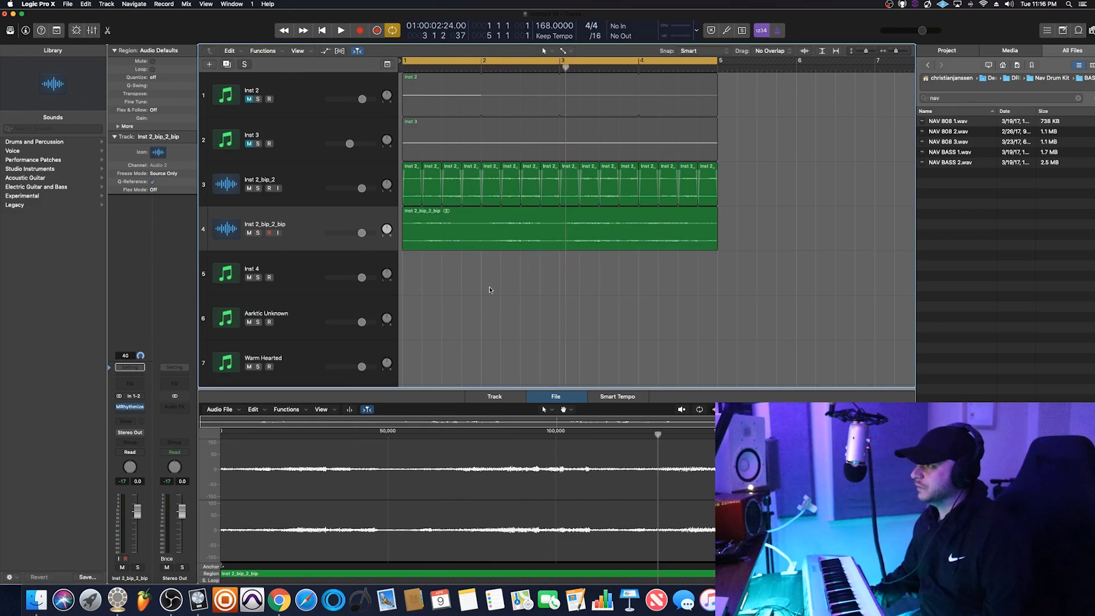
pyautogui.scroll(-5, 498, 277)
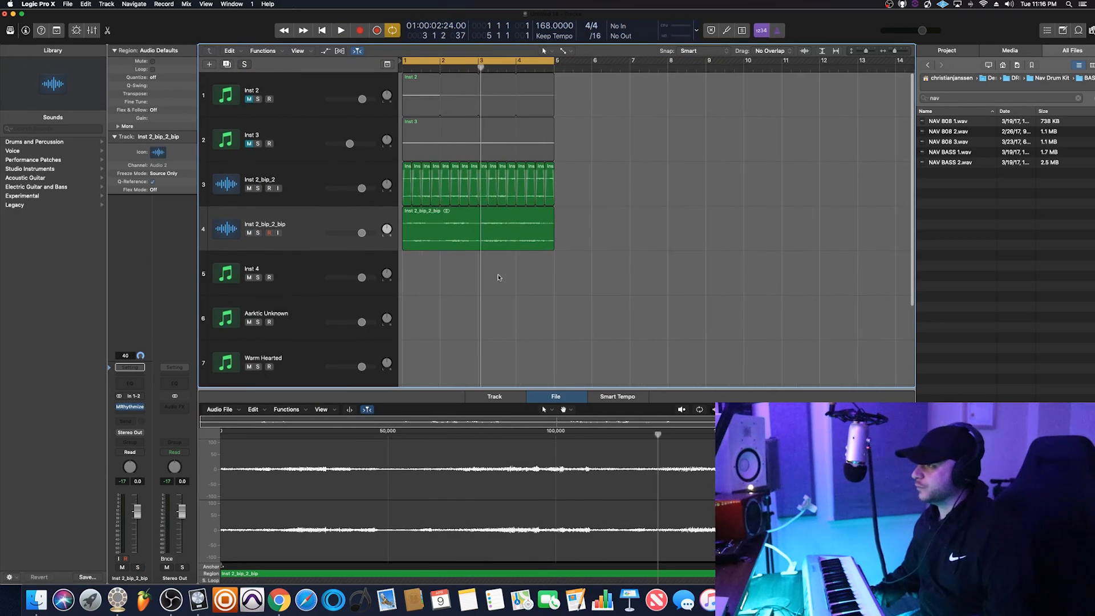
pyautogui.scroll(-2, 498, 277)
pyautogui.click(289, 274)
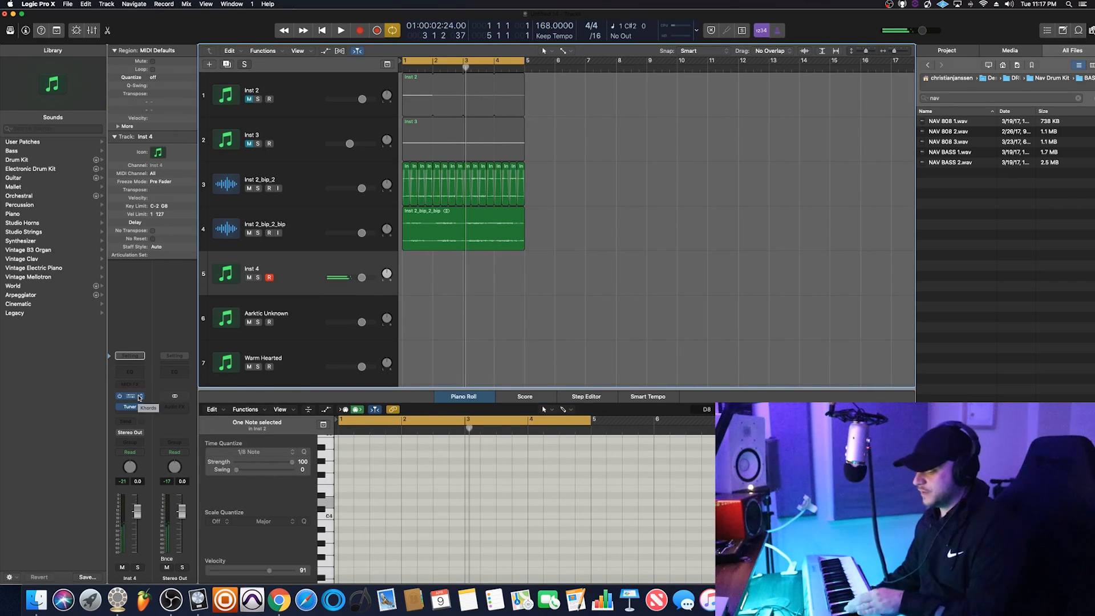
pyautogui.click(139, 398)
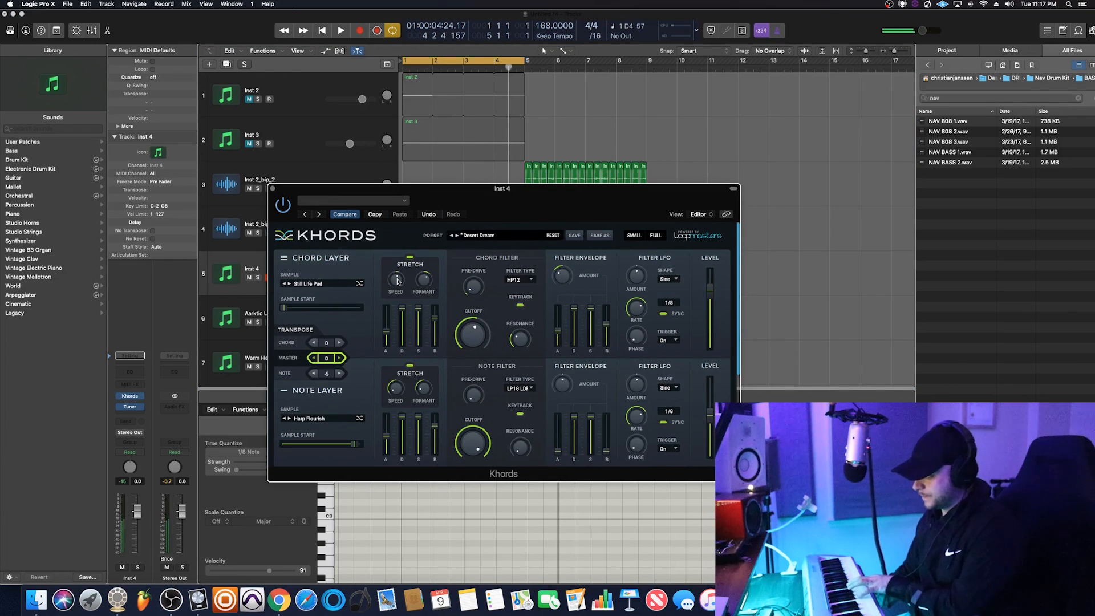
# Record a short region from bar 1 on the Inst 4 track and delete its D4 note
pyautogui.click(361, 32)
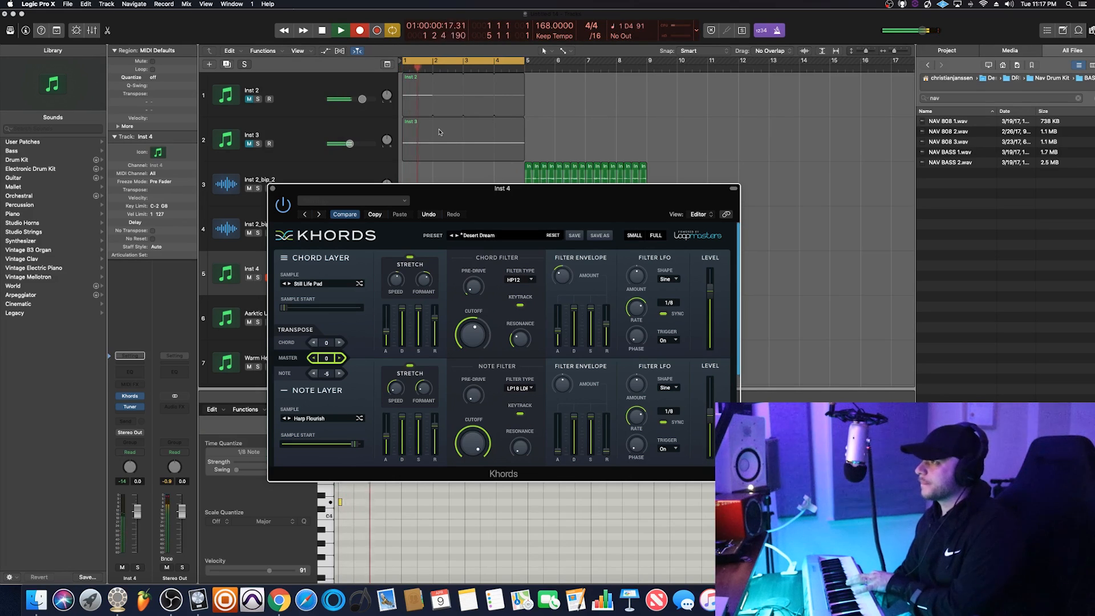
pyautogui.click(322, 31)
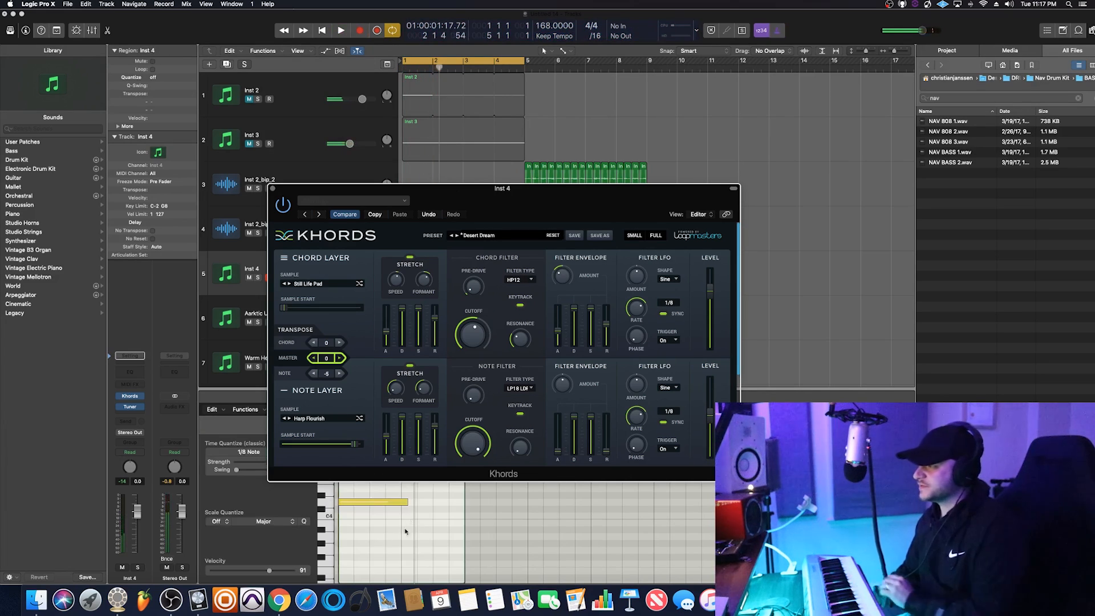
pyautogui.moveTo(400, 533); pyautogui.dragTo(385, 504)
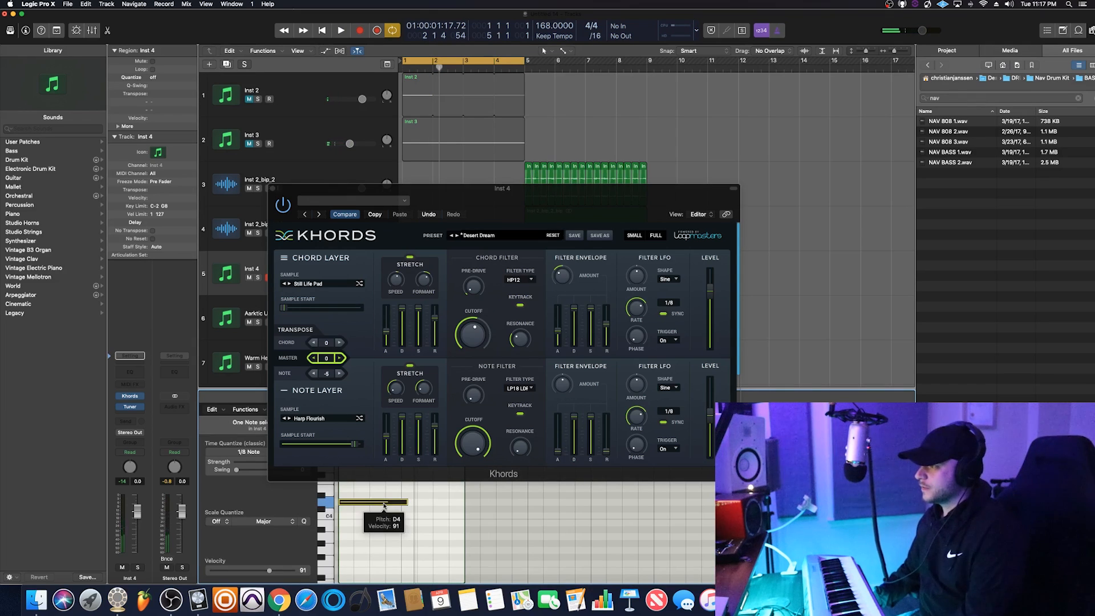
pyautogui.press('Delete')
# Play back the arrangement and close the Khords window
pyautogui.click(398, 287)
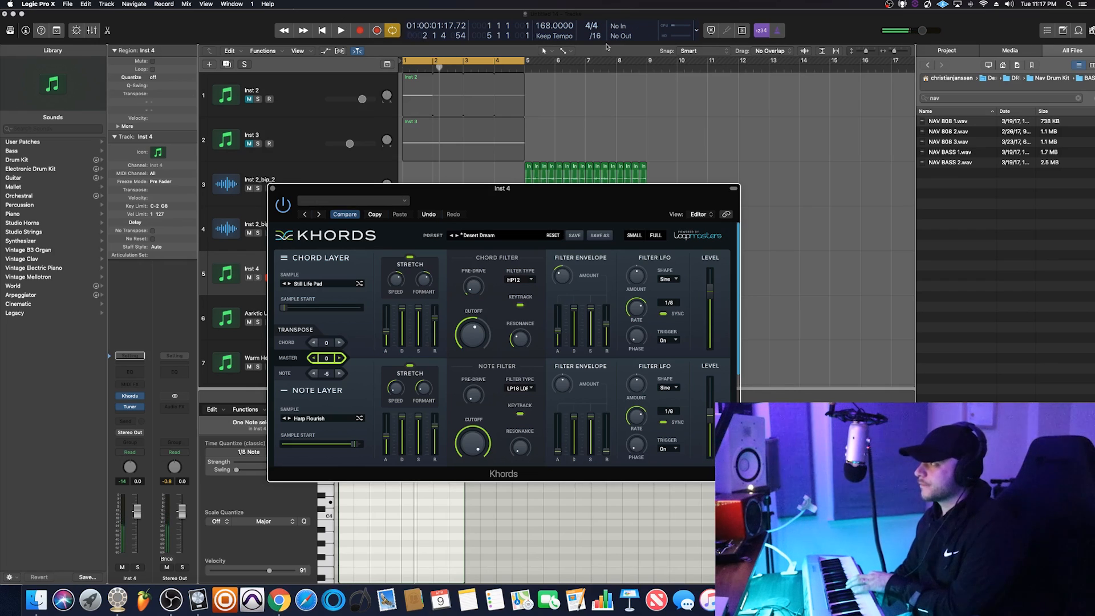
pyautogui.press('space')
pyautogui.click(273, 189)
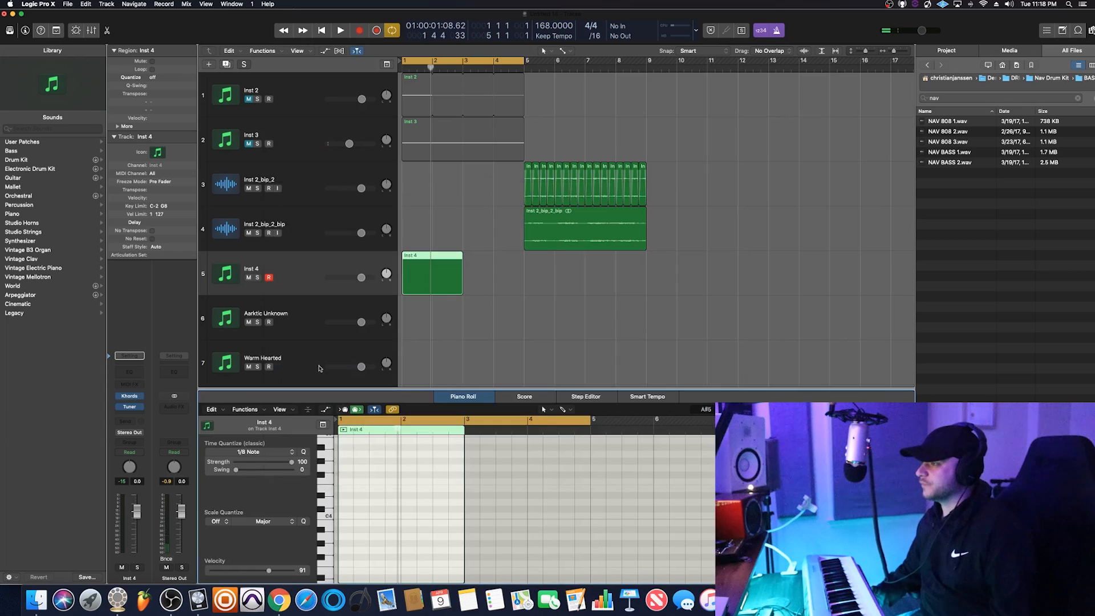
# Create a D4 note at bar 1 in the Inst 4 region and extend it to bar 5
pyautogui.rightClick(344, 506)
pyautogui.click(354, 507)
pyautogui.rightClick(347, 506)
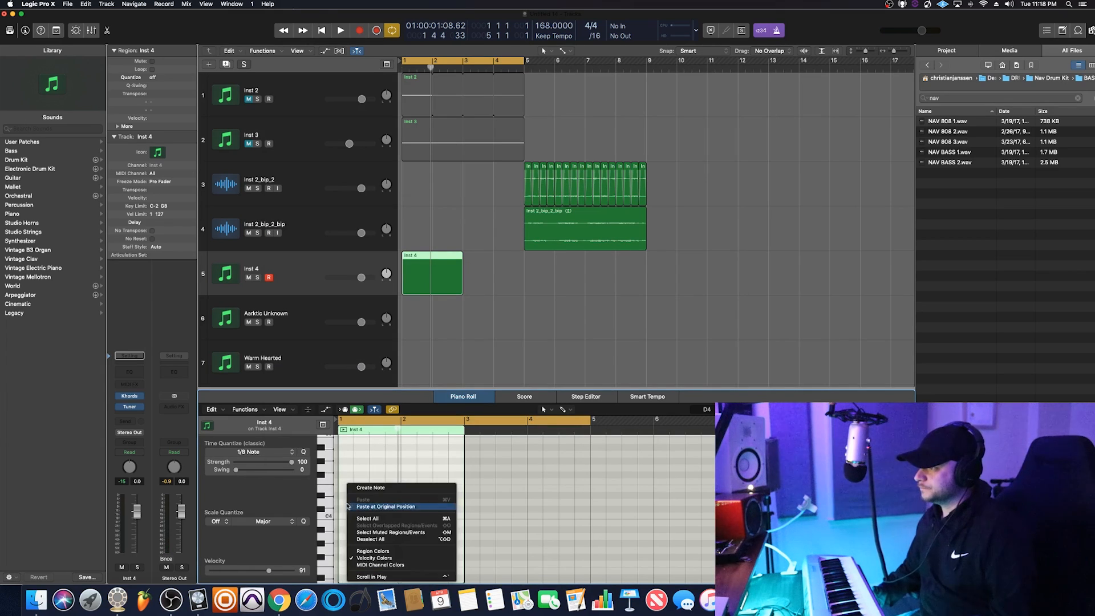
pyautogui.click(369, 487)
pyautogui.moveTo(359, 505); pyautogui.dragTo(345, 504)
pyautogui.moveTo(423, 503); pyautogui.dragTo(431, 505)
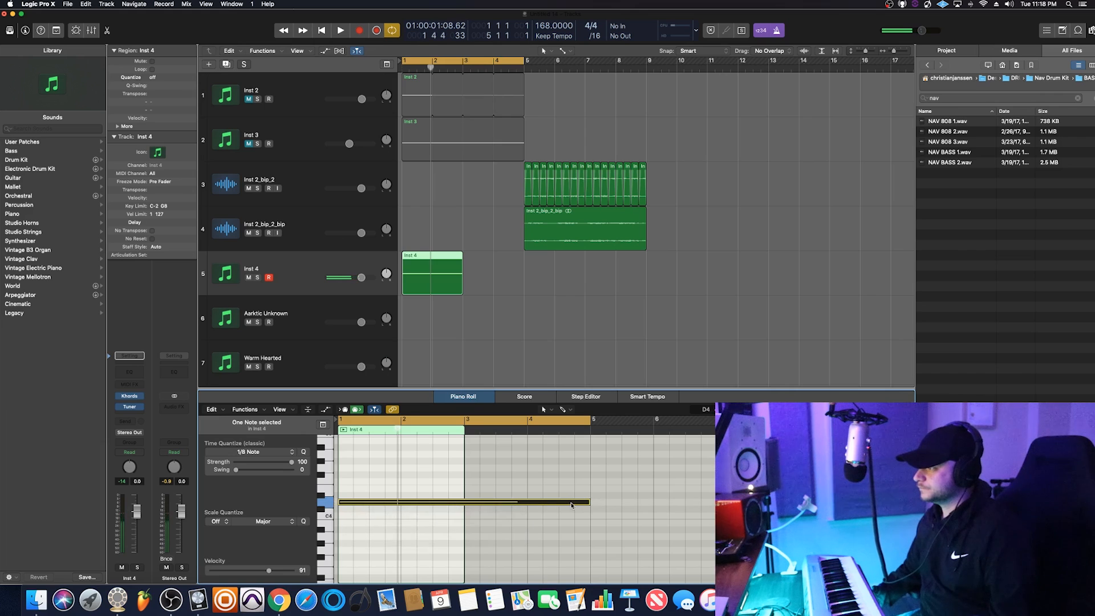
# Shorten the D4 note in the Inst 4 region and the cycle range to end at bar 3, and play it back
pyautogui.moveTo(588, 502); pyautogui.dragTo(463, 502)
pyautogui.press('space')
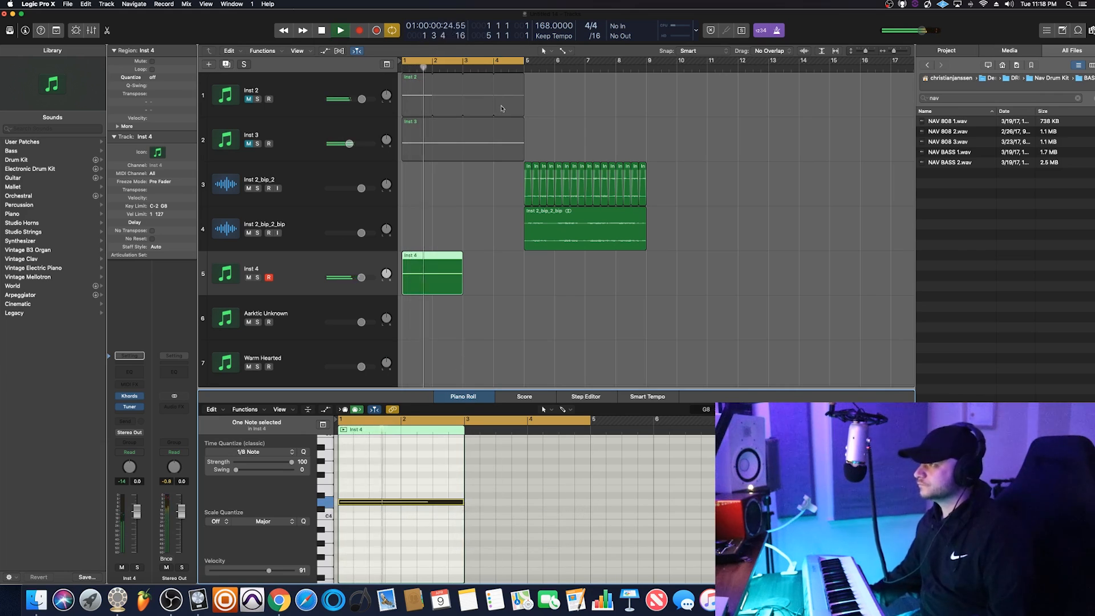
pyautogui.press('space')
pyautogui.click(465, 63)
pyautogui.click(464, 64)
pyautogui.press('space')
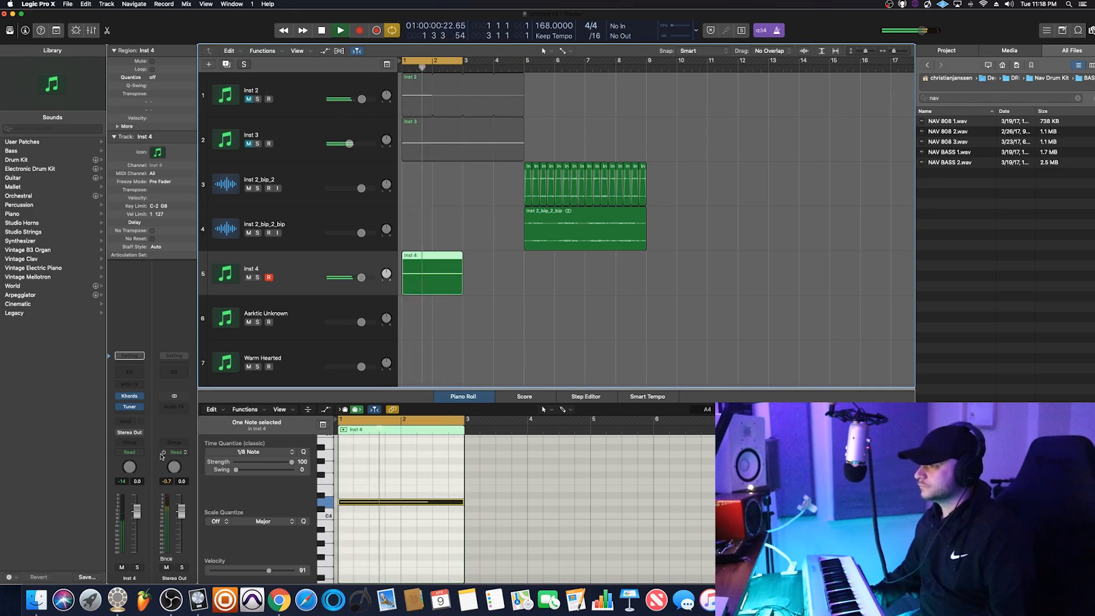
# Check the Khords instrument on Inst 4 during playback, and bounce the Inst 4 region in place as audio on a new track
pyautogui.click(130, 396)
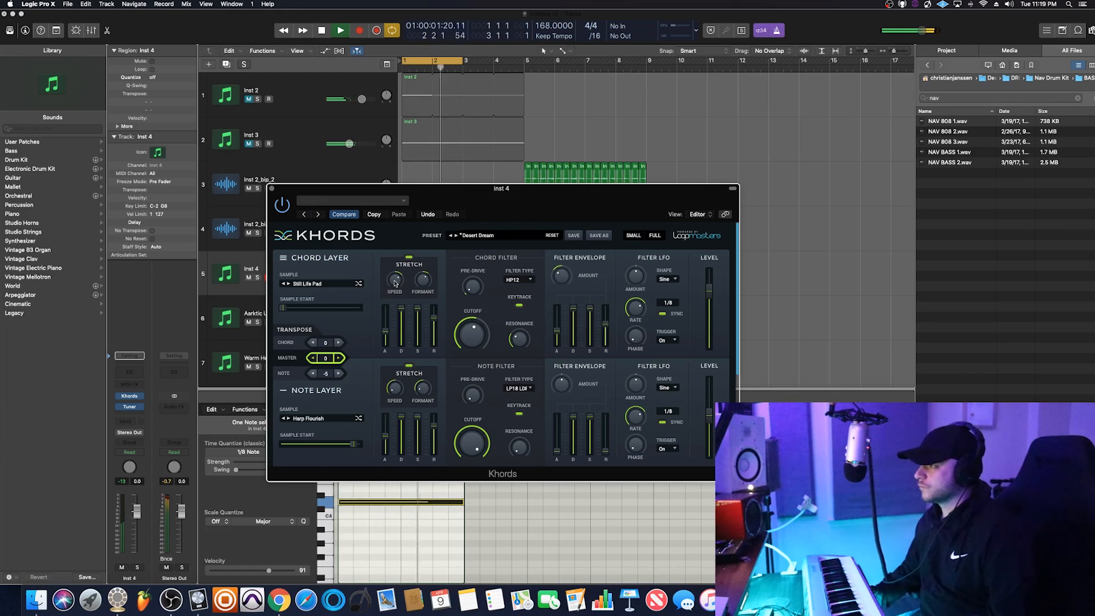
pyautogui.click(273, 189)
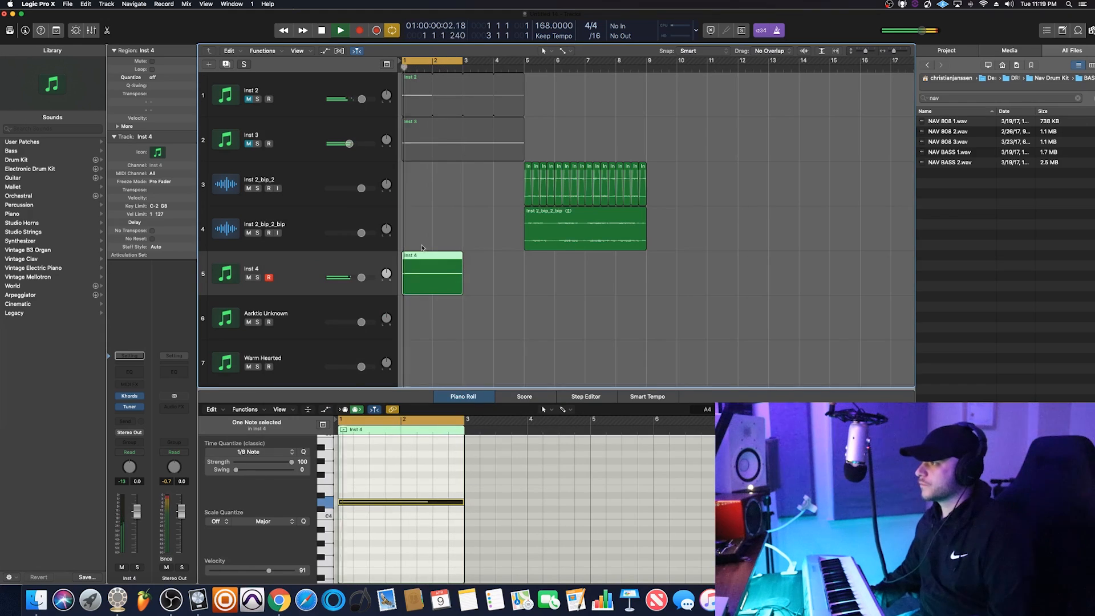
pyautogui.press('space')
pyautogui.click(418, 283)
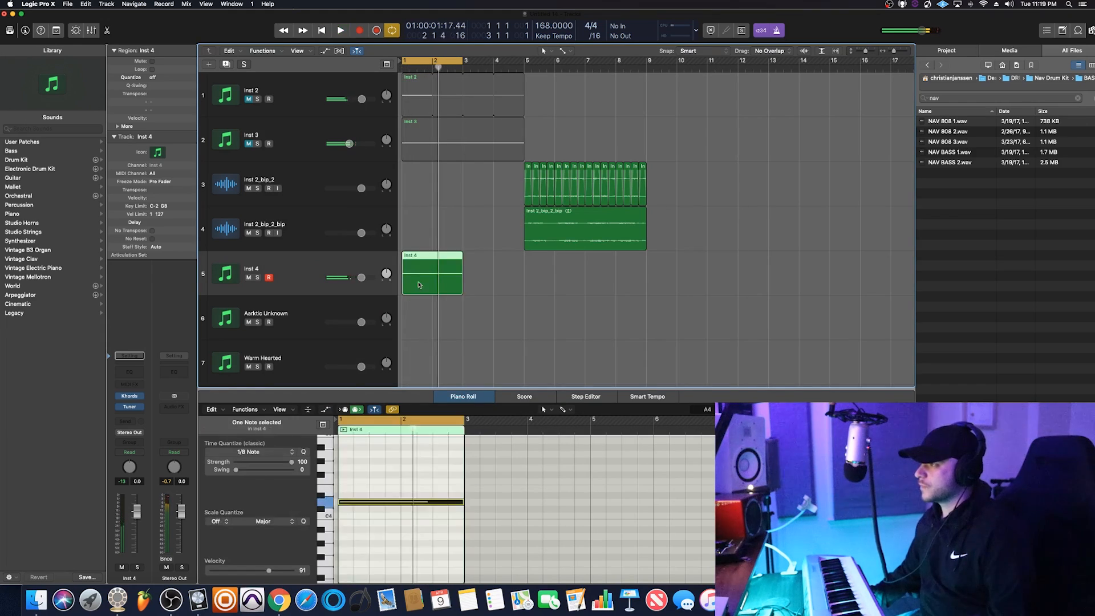
pyautogui.rightClick(416, 274)
pyautogui.click(434, 275)
pyautogui.press('Return')
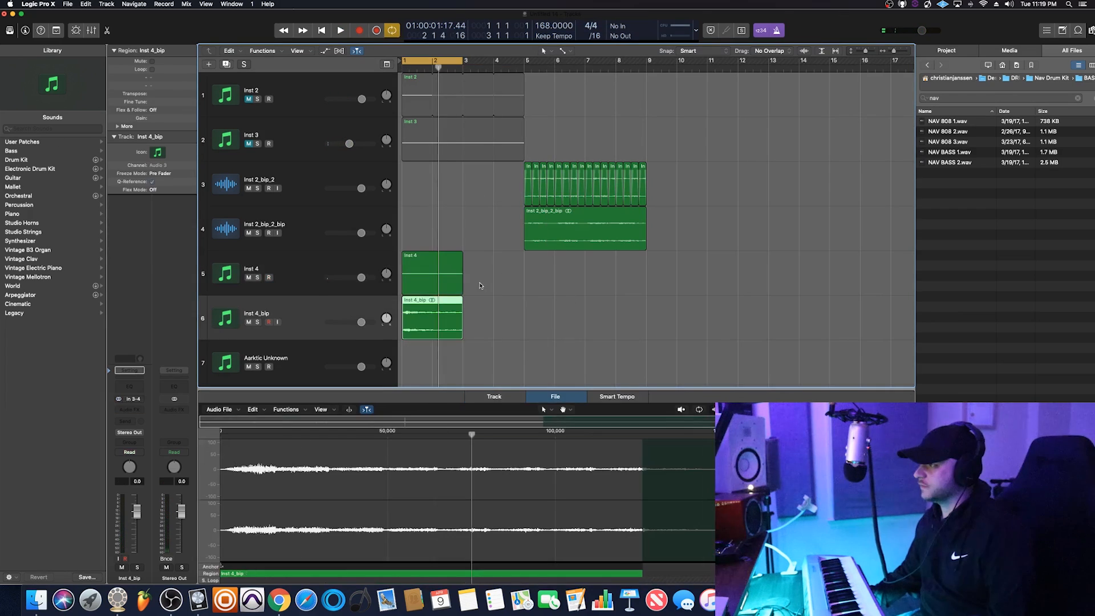
# Insert MRhythmizerMB in stereo on the Inst 4_bip track and load the Gross Beatz Vol. 3 preset bank for Band 1
pyautogui.click(141, 411)
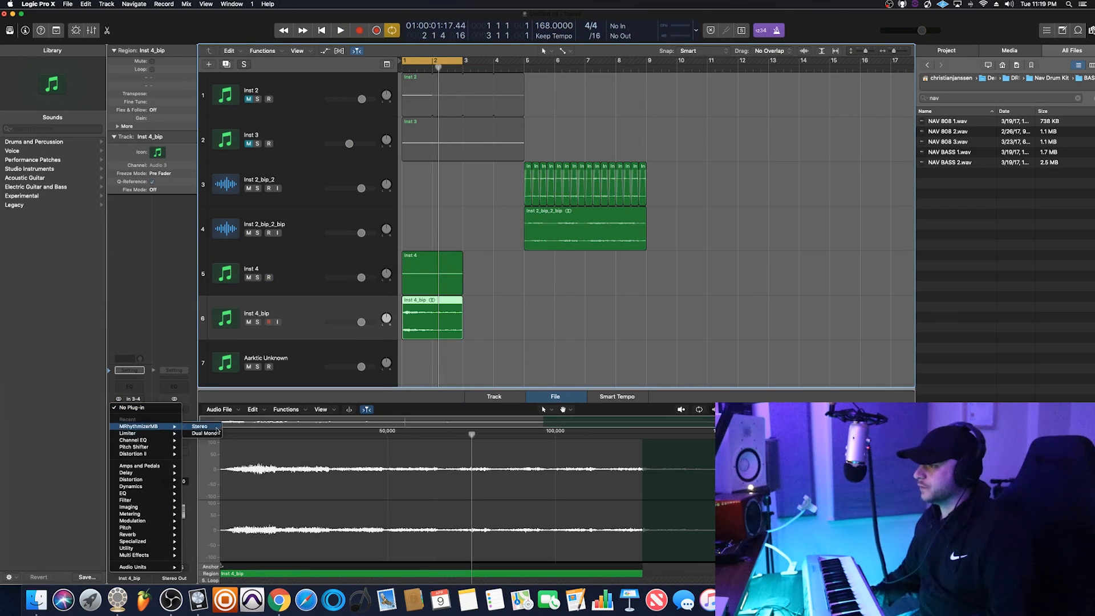
pyautogui.click(208, 426)
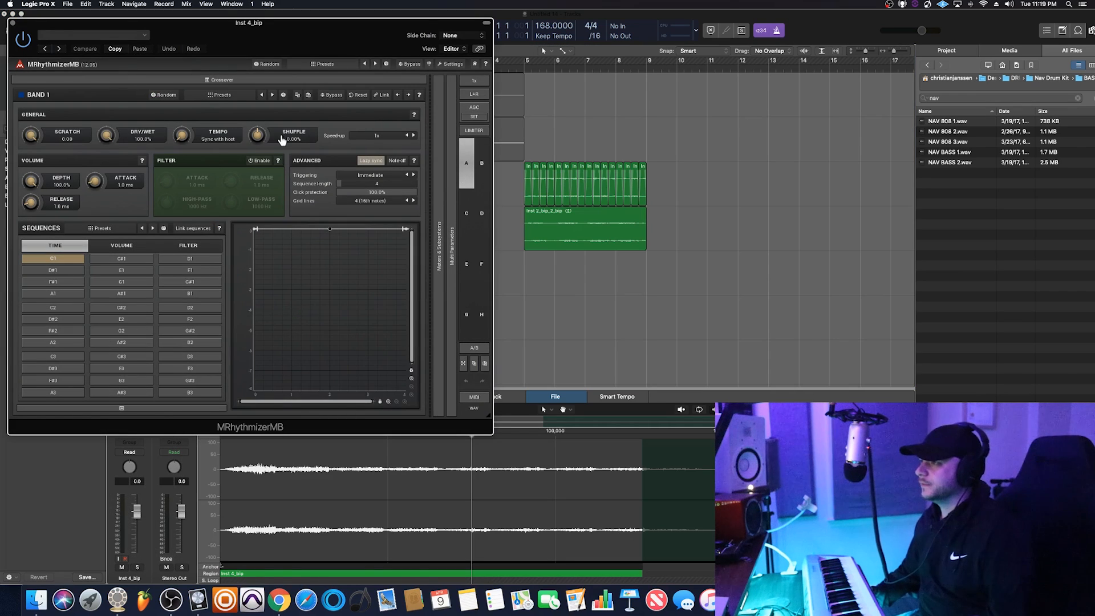
pyautogui.click(234, 96)
pyautogui.doubleClick(857, 279)
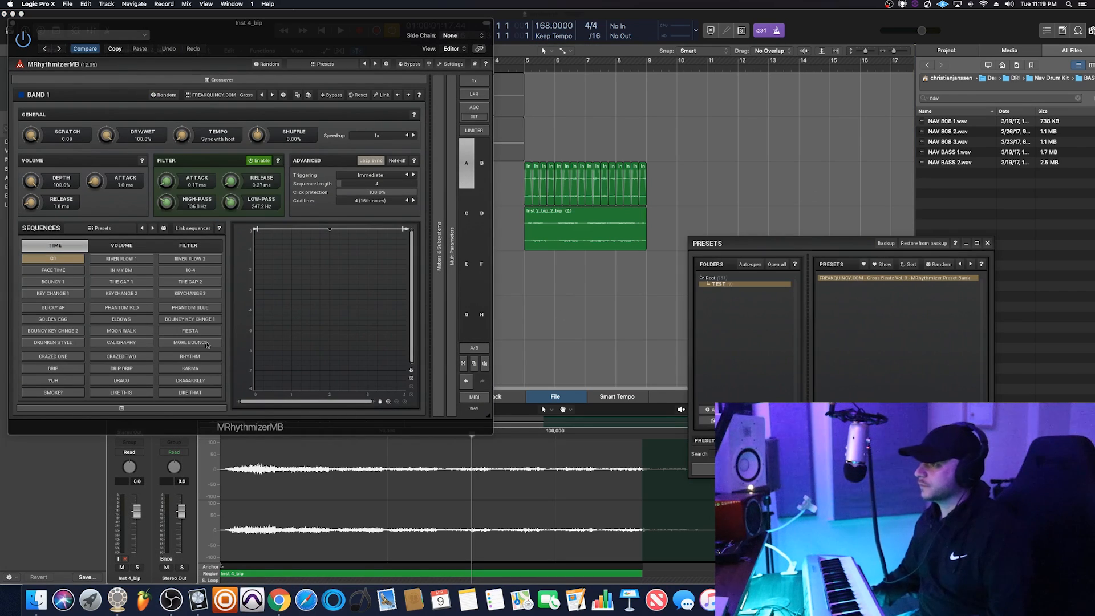
# Audition time sequences such as Caligraphy, Rhythm, Drip Drip and Karma during playback, and settle on The Gap 2
pyautogui.click(116, 342)
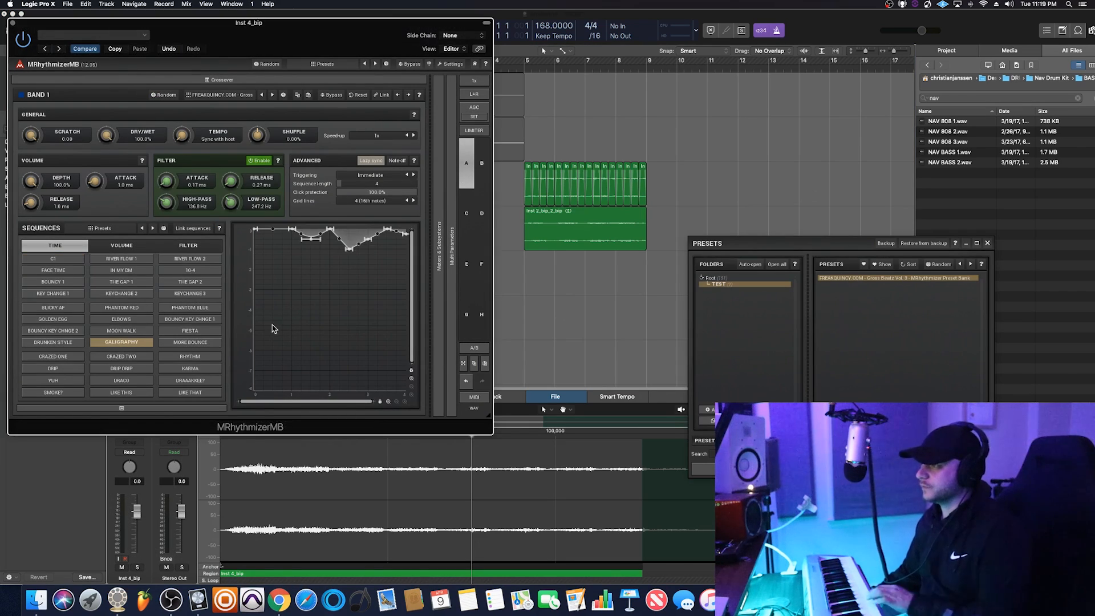
pyautogui.press('space')
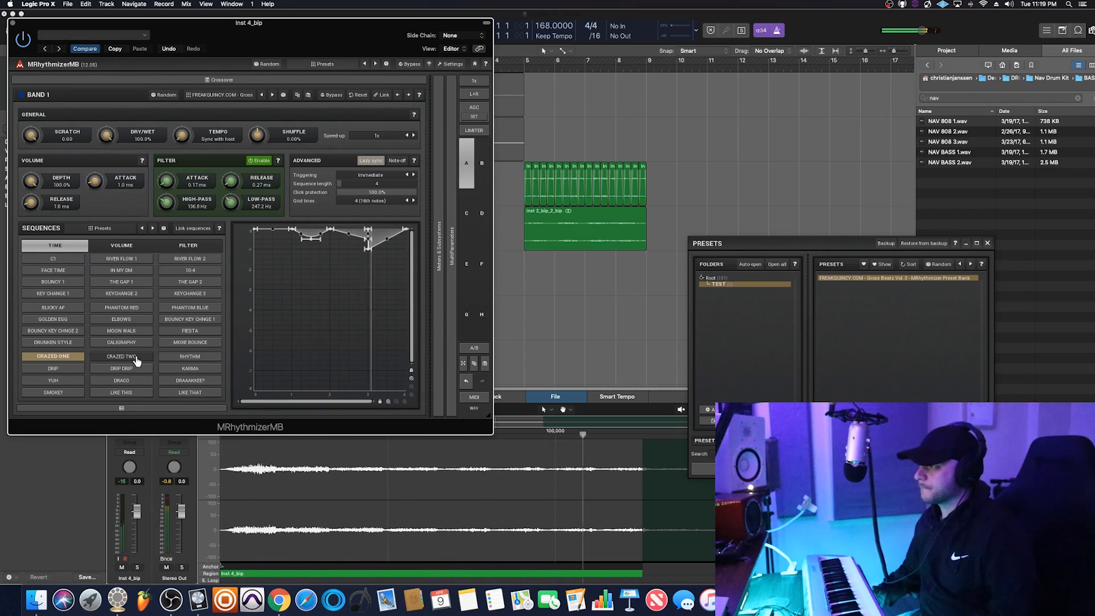
pyautogui.click(190, 356)
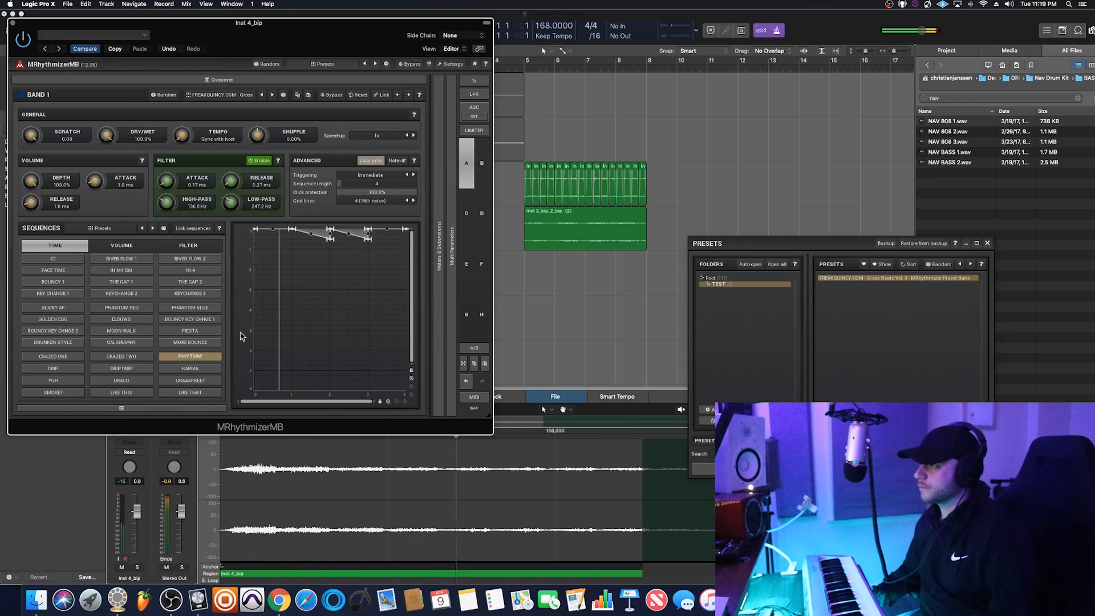
pyautogui.click(137, 370)
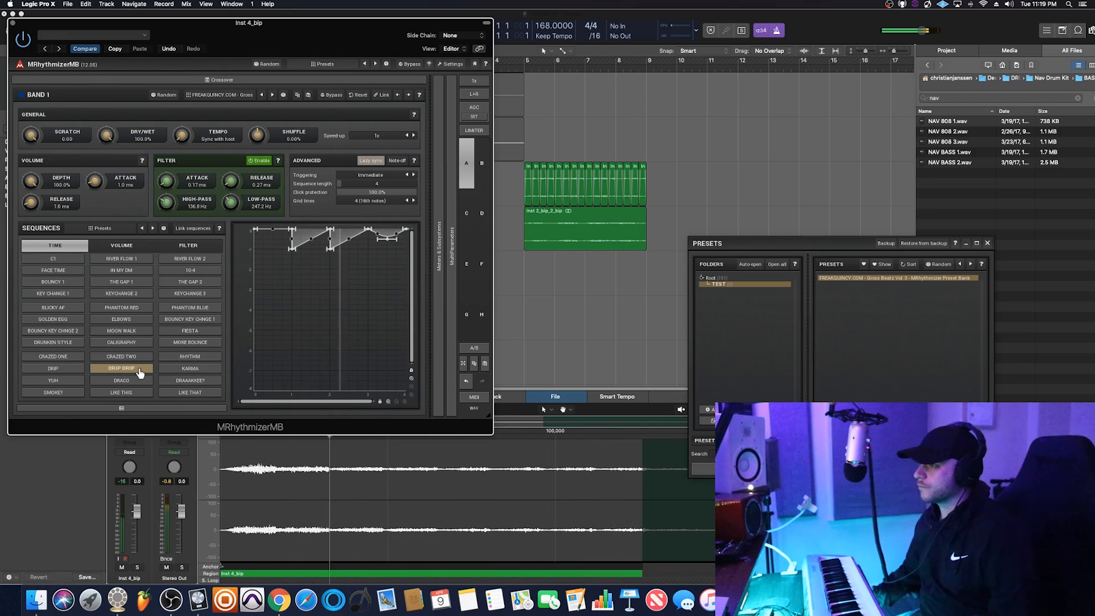
pyautogui.click(185, 370)
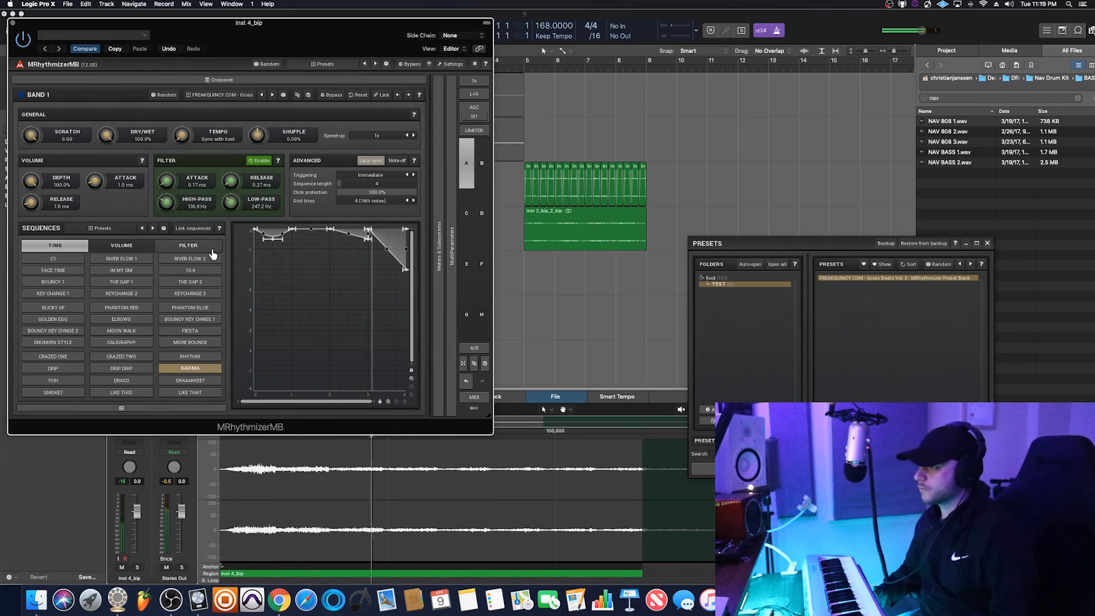
pyautogui.click(209, 380)
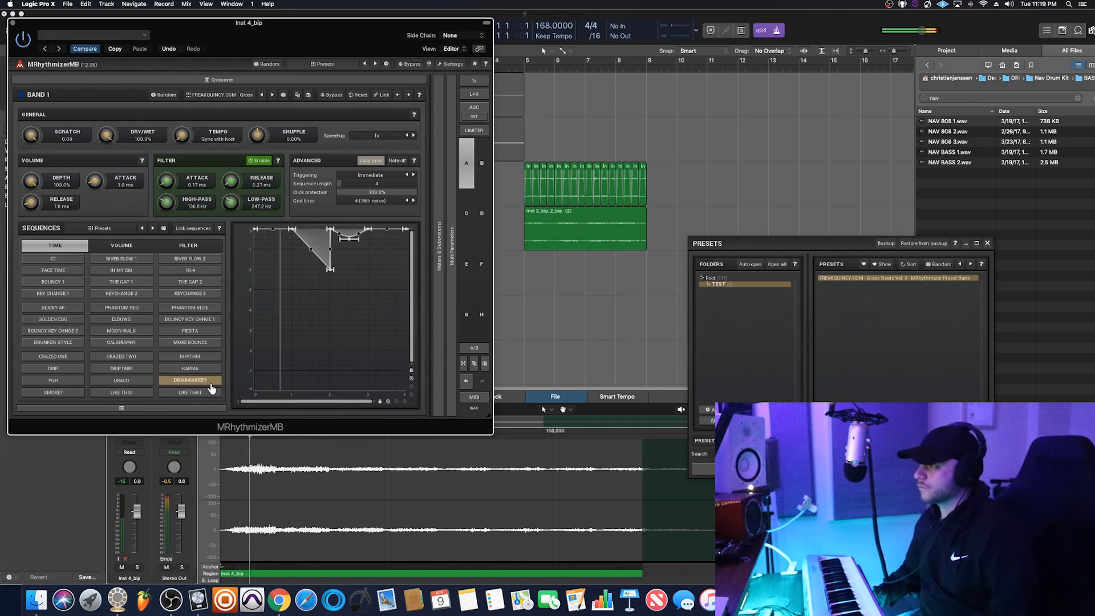
pyautogui.click(190, 294)
pyautogui.click(194, 283)
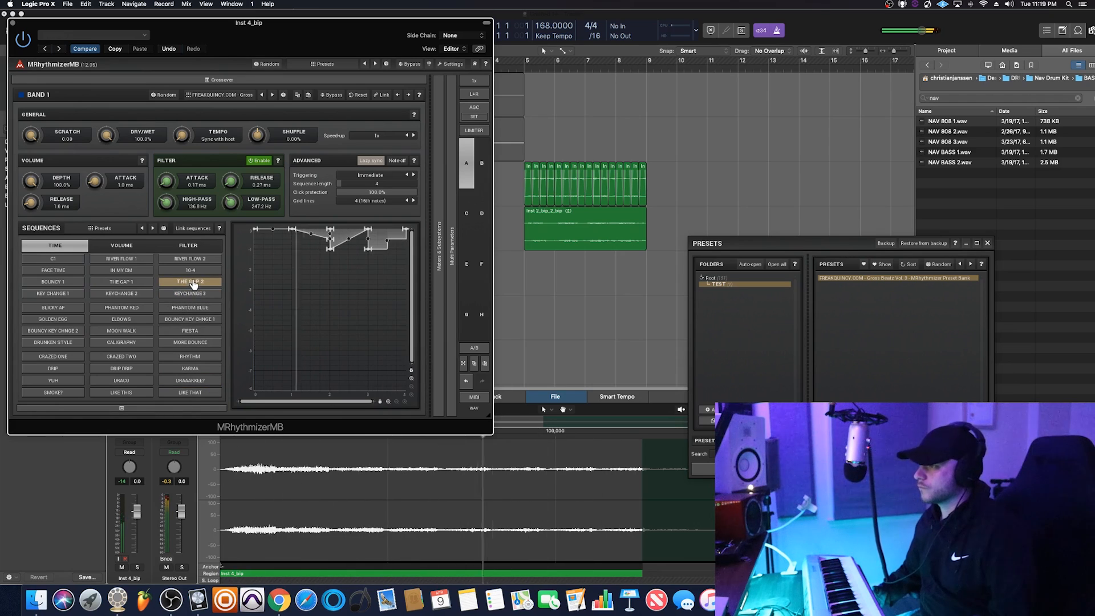
# Set the MRhythmizerMB filter sequence to Filterizer 10 and close the plug-in window
pyautogui.click(189, 245)
pyautogui.click(72, 296)
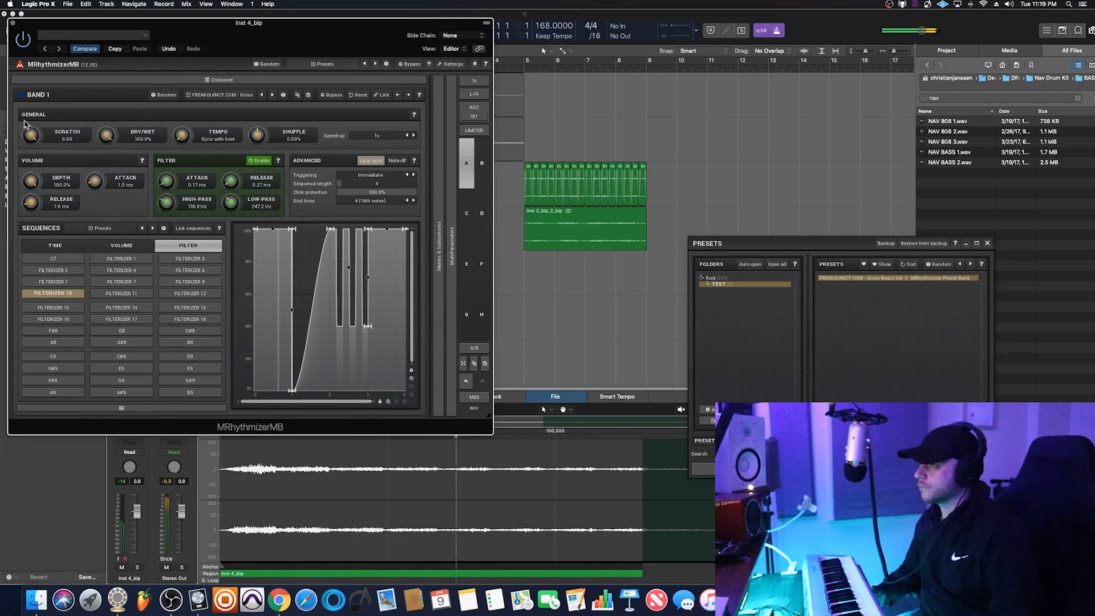
pyautogui.click(12, 22)
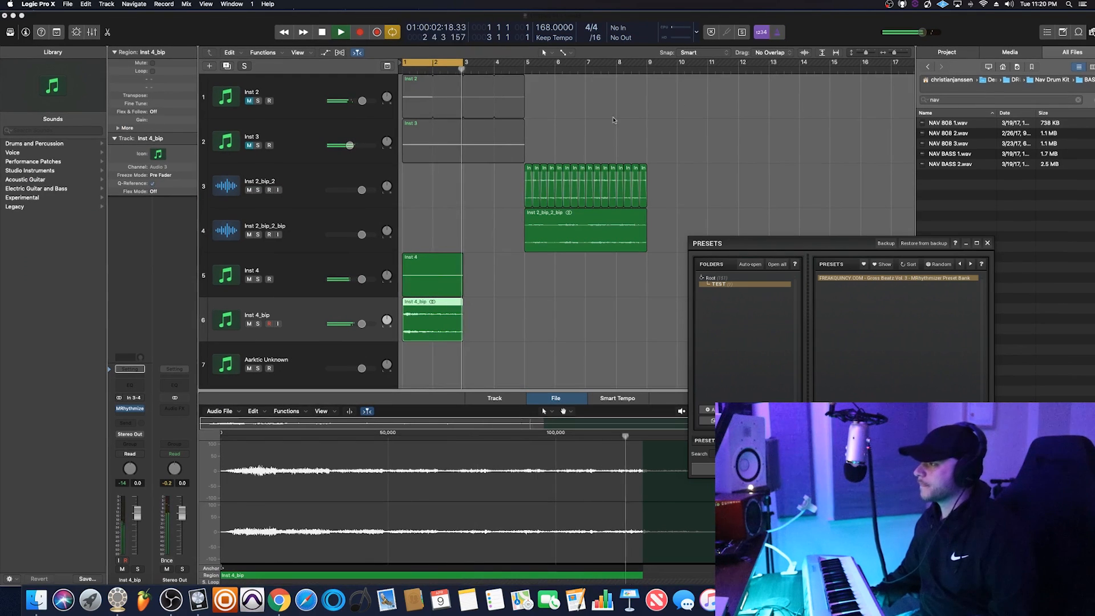
# Mute the Inst 4 track and loop the Inst 4_bip region to bar 5
pyautogui.click(249, 279)
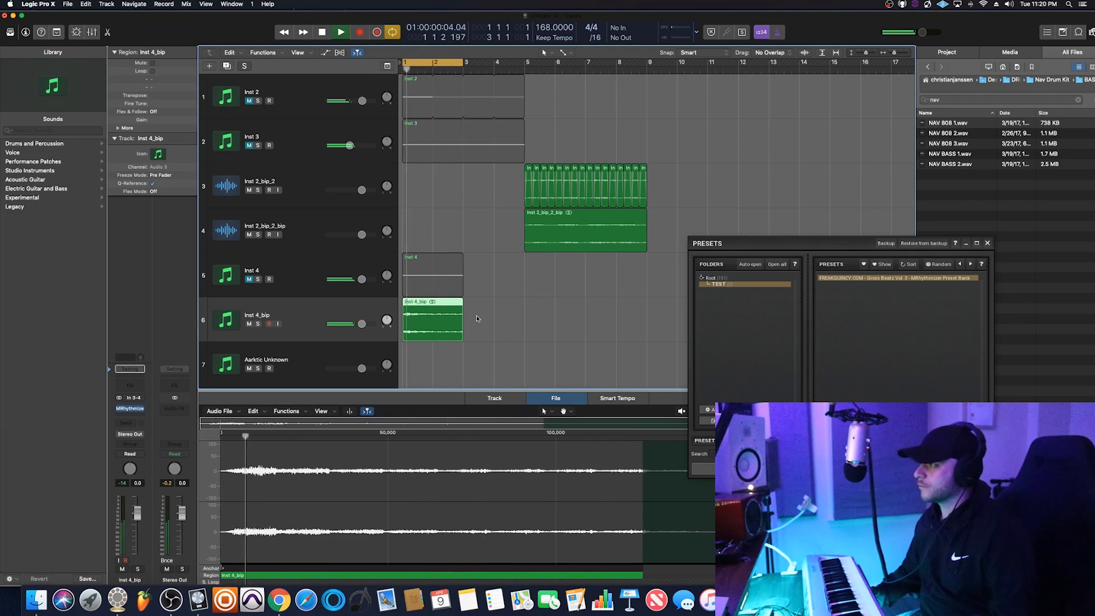
pyautogui.moveTo(462, 304); pyautogui.dragTo(524, 341)
# Move all regions on the Inst 2_bip_2 and Inst 2_bip_2_bip tracks to bar 1 and extend the cycle range to bar 5
pyautogui.moveTo(592, 275); pyautogui.dragTo(525, 186)
pyautogui.moveTo(654, 265); pyautogui.dragTo(394, 174)
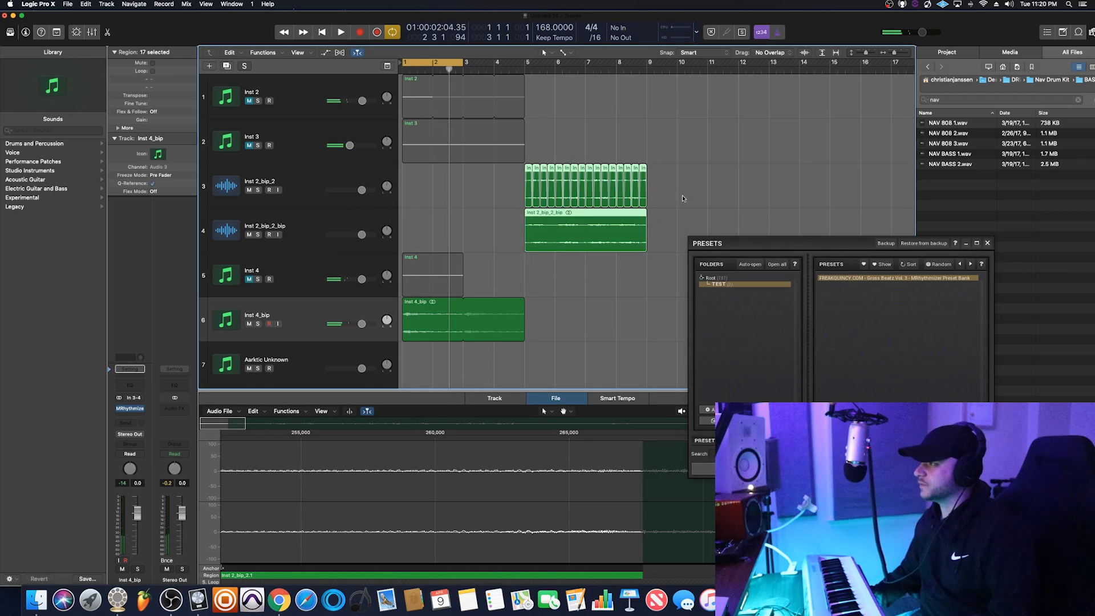
pyautogui.moveTo(529, 172); pyautogui.dragTo(406, 172)
pyautogui.press('space')
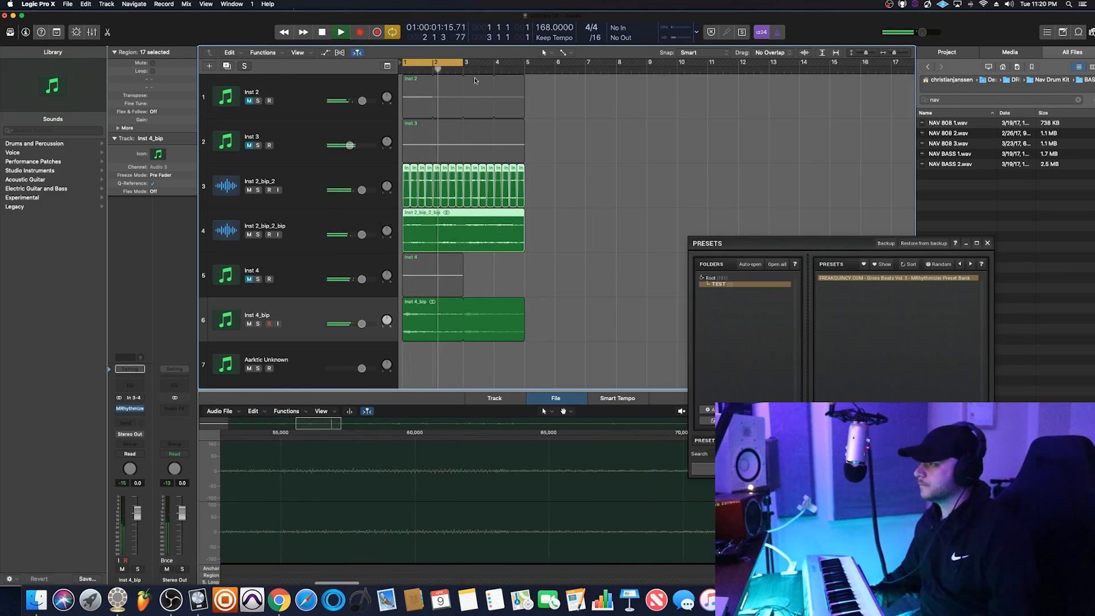
pyautogui.moveTo(462, 63); pyautogui.dragTo(524, 67)
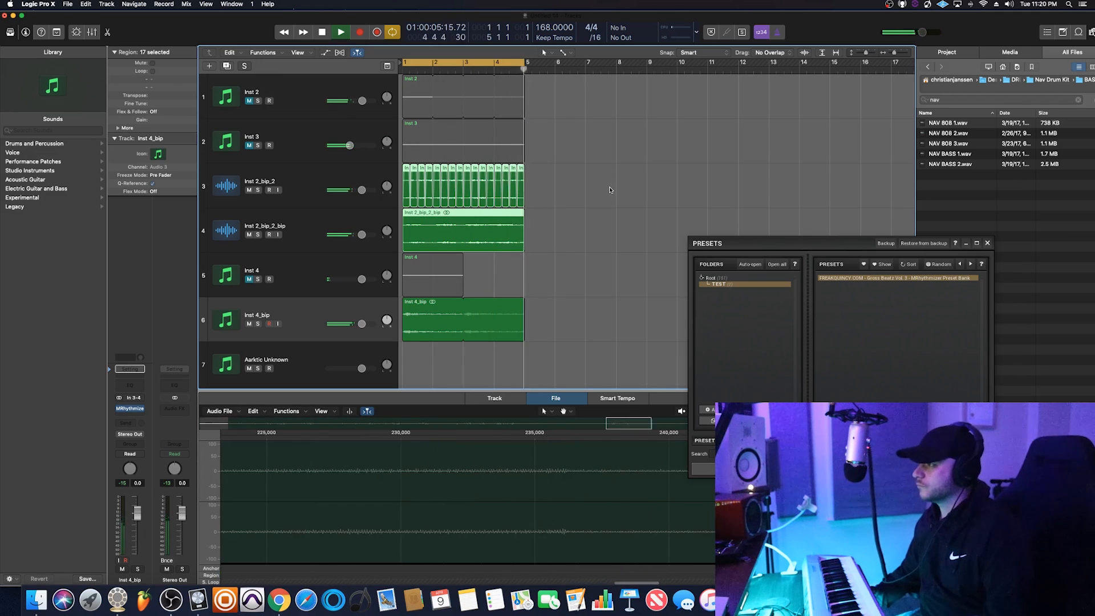
pyautogui.click(552, 277)
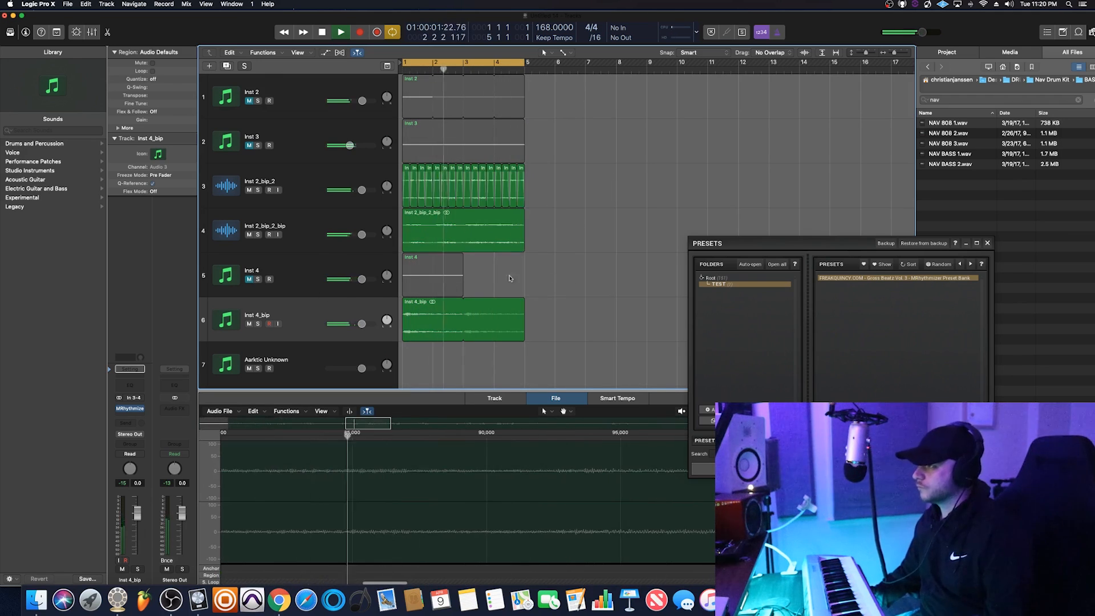
# Reorder the Inst 4 track to sit directly below Inst 3, and close the leftover Presets window
pyautogui.moveTo(304, 262); pyautogui.dragTo(306, 175)
pyautogui.scroll(-2, 607, 260)
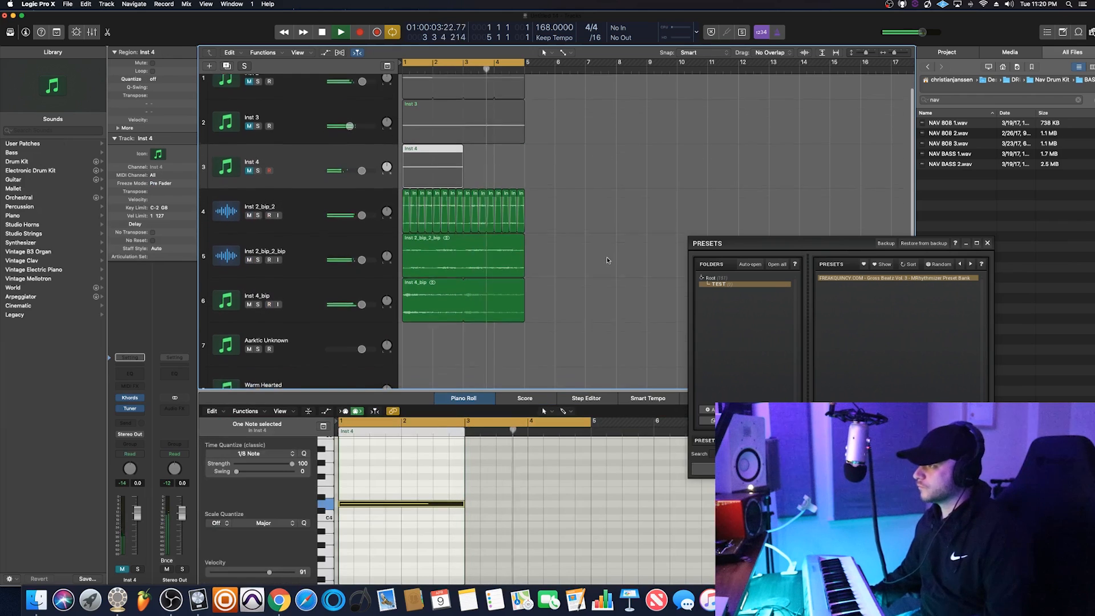
pyautogui.scroll(-1, 600, 347)
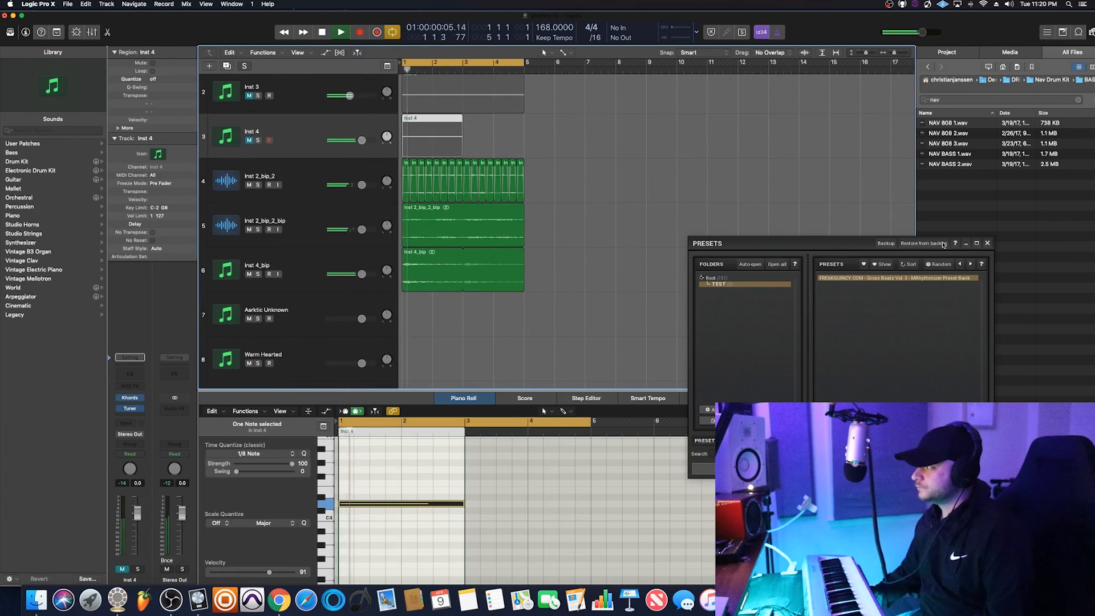
pyautogui.click(988, 244)
pyautogui.scroll(-1, 570, 286)
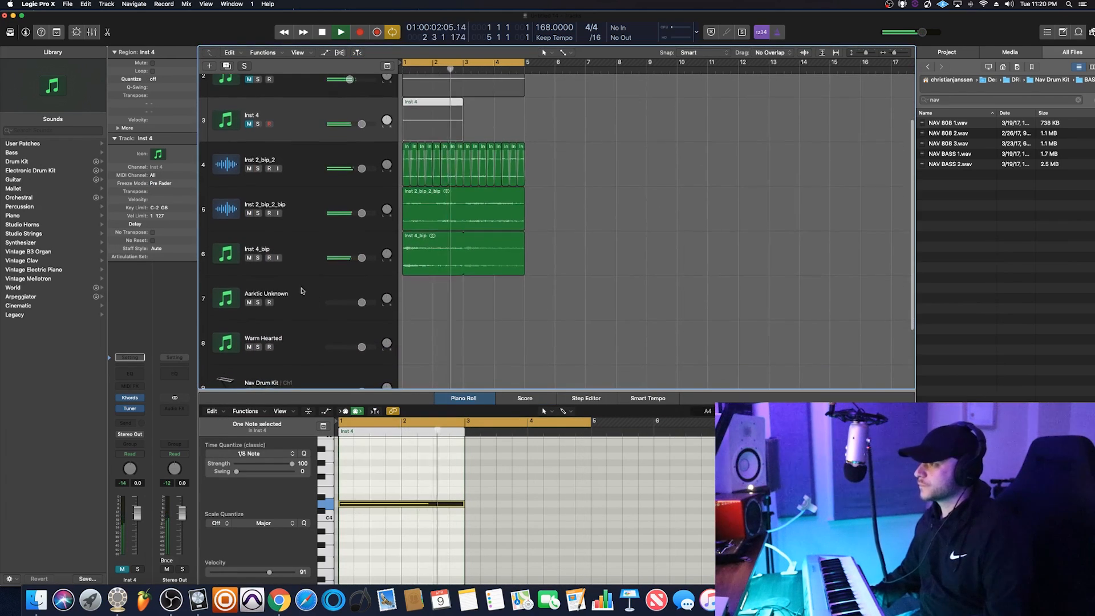
# Select the Aarktic Unknown track, try it out over the playing loop, and open its VacuumPro instrument window
pyautogui.click(454, 307)
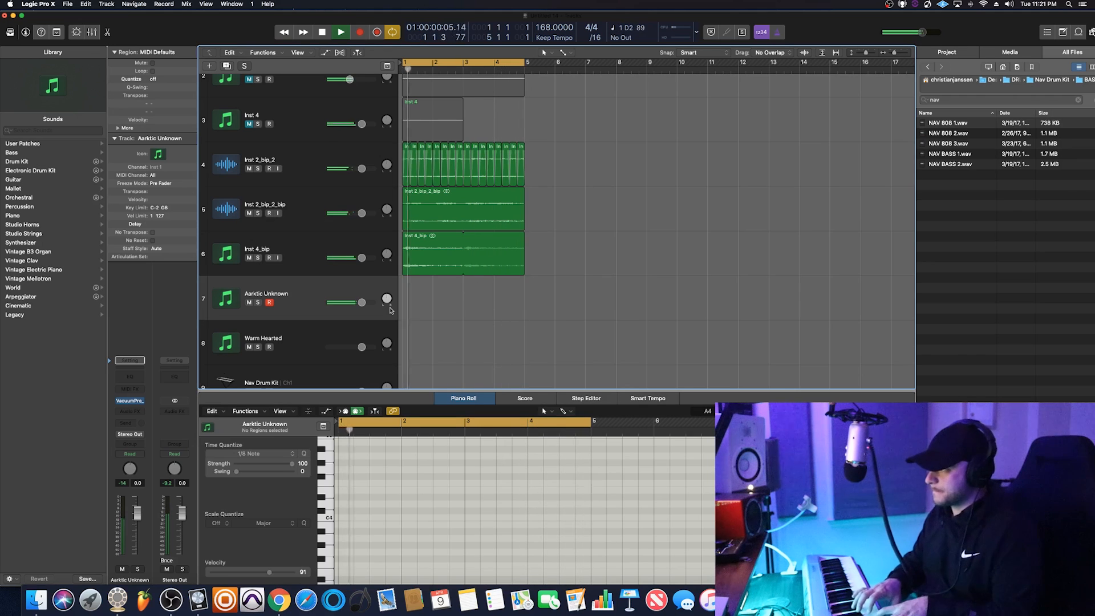
pyautogui.press('space')
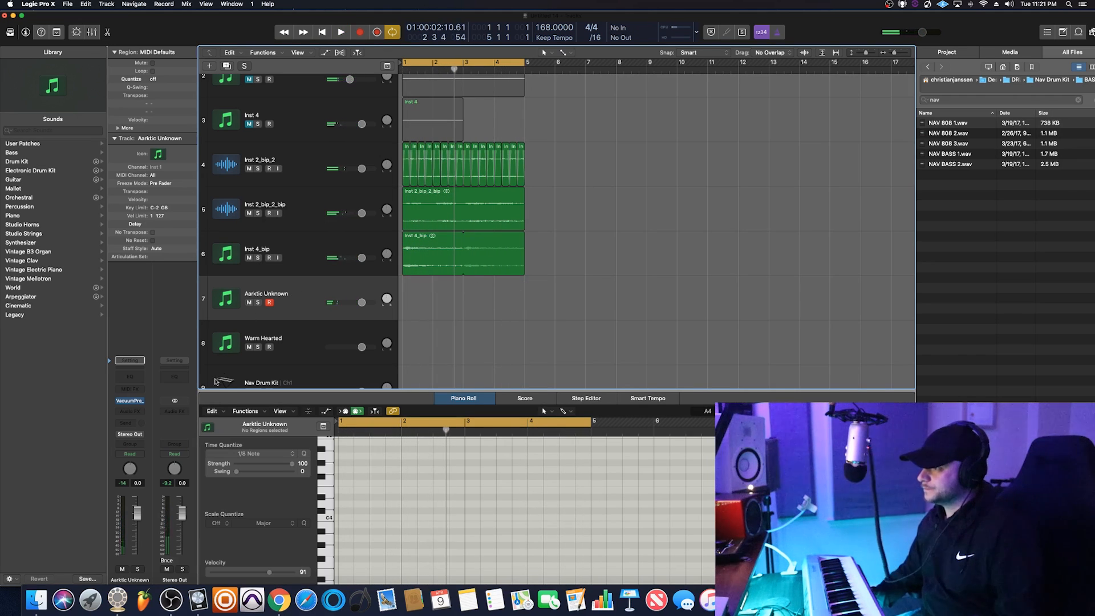
pyautogui.moveTo(541, 221); pyautogui.dragTo(403, 415)
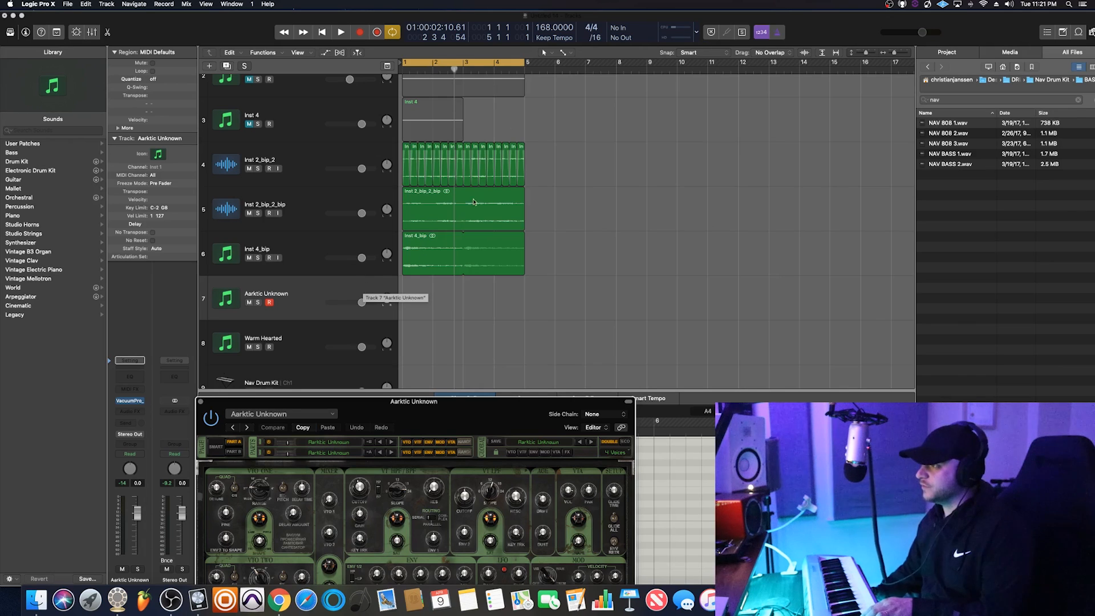
# Record an eight-note melody over bars 1 to 4 on the Aarktic Unknown track and close the instrument window
pyautogui.click(360, 33)
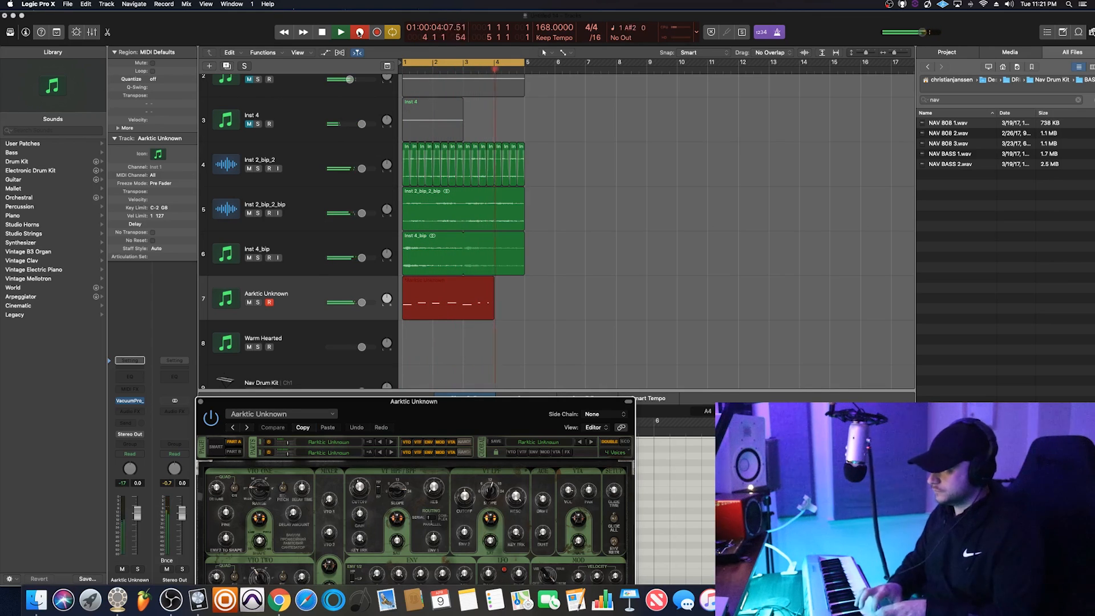
pyautogui.click(359, 32)
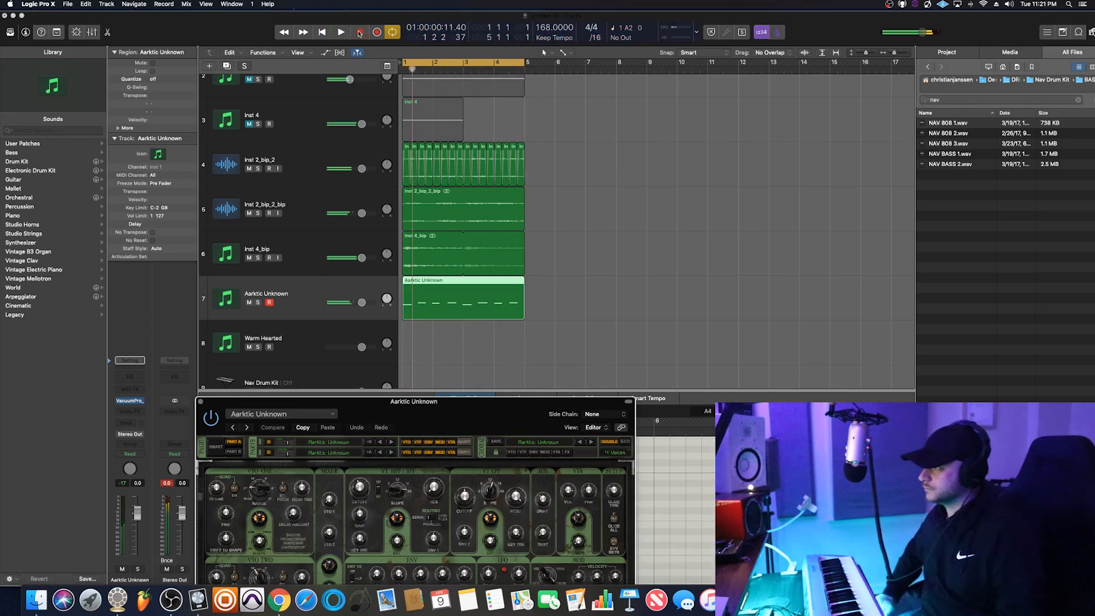
pyautogui.press('super+w')
# Quantize all notes in the Aarktic Unknown region to 1/8 notes and play the result back
pyautogui.click(478, 349)
pyautogui.click(458, 313)
pyautogui.keyDown('super'); pyautogui.click(415, 470); pyautogui.keyUp('super')
pyautogui.press('super+z')
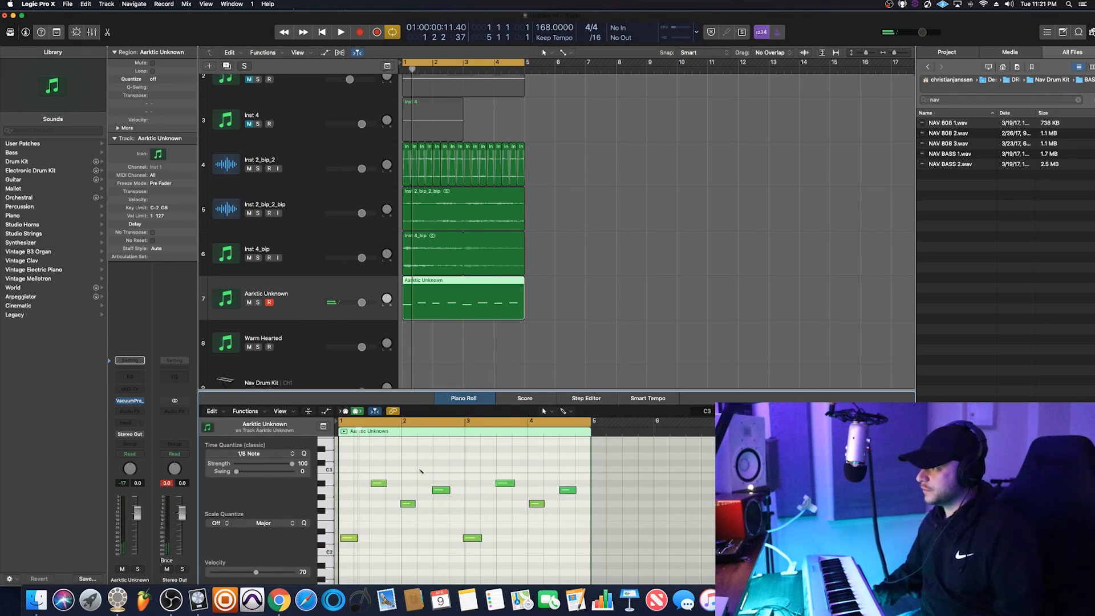
pyautogui.press('super+a')
pyautogui.press('q')
pyautogui.press('space')
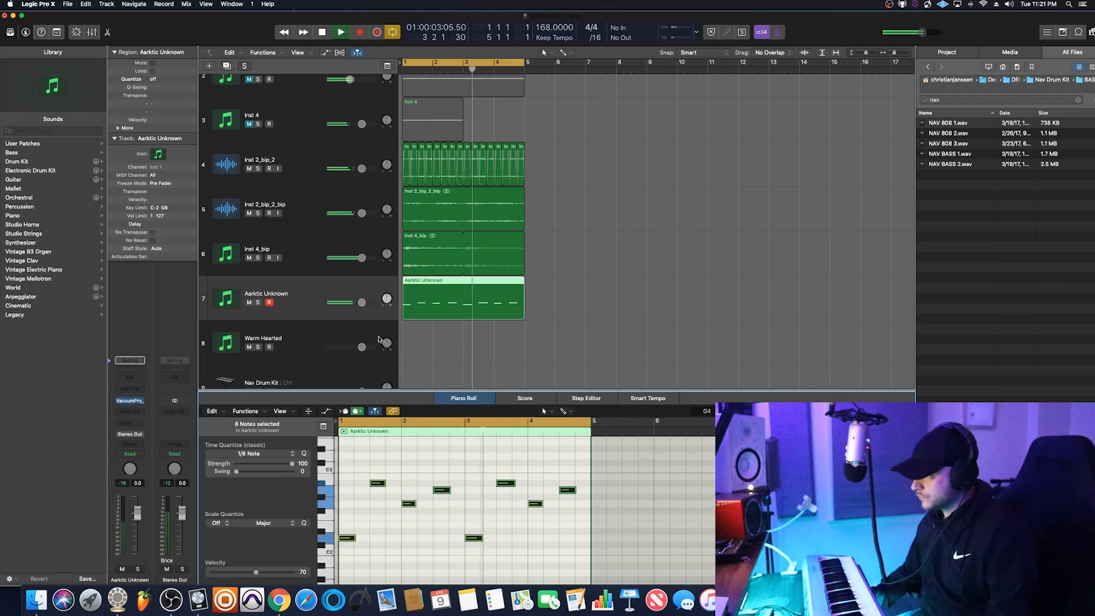
# Copy the audio and Aarktic Unknown regions from bar 1 to bar 5, and extend the cycle range to bar 9
pyautogui.moveTo(610, 328); pyautogui.dragTo(409, 150)
pyautogui.moveTo(537, 330); pyautogui.dragTo(545, 150)
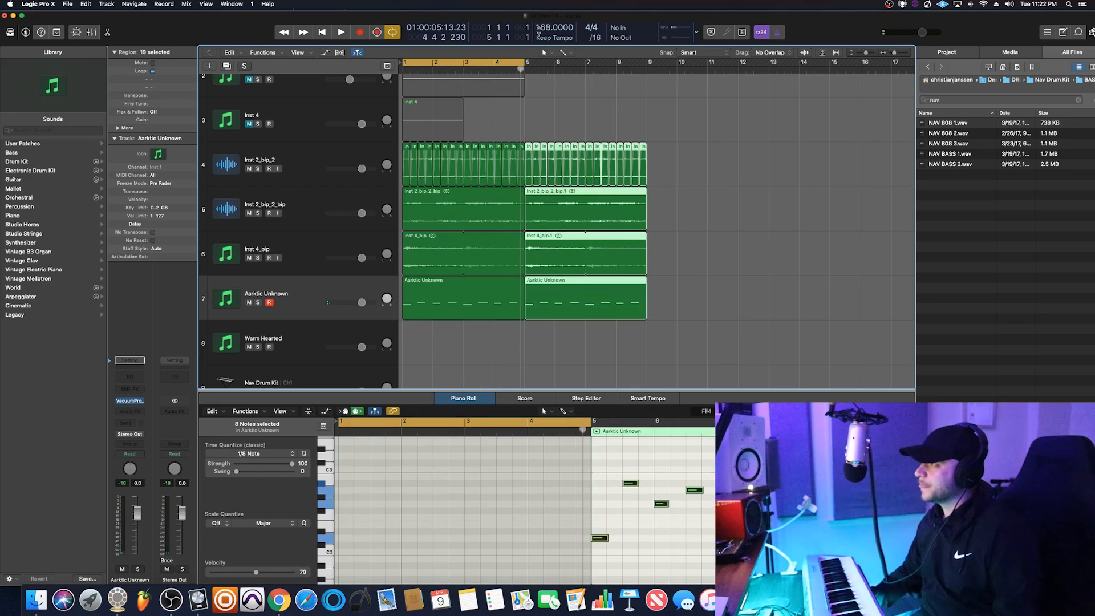
pyautogui.moveTo(520, 62); pyautogui.dragTo(647, 63)
# Select the Warm Hearted track, enable a high-cut filter at about 415 Hz in its Channel EQ, and close the plug-in window
pyautogui.click(311, 338)
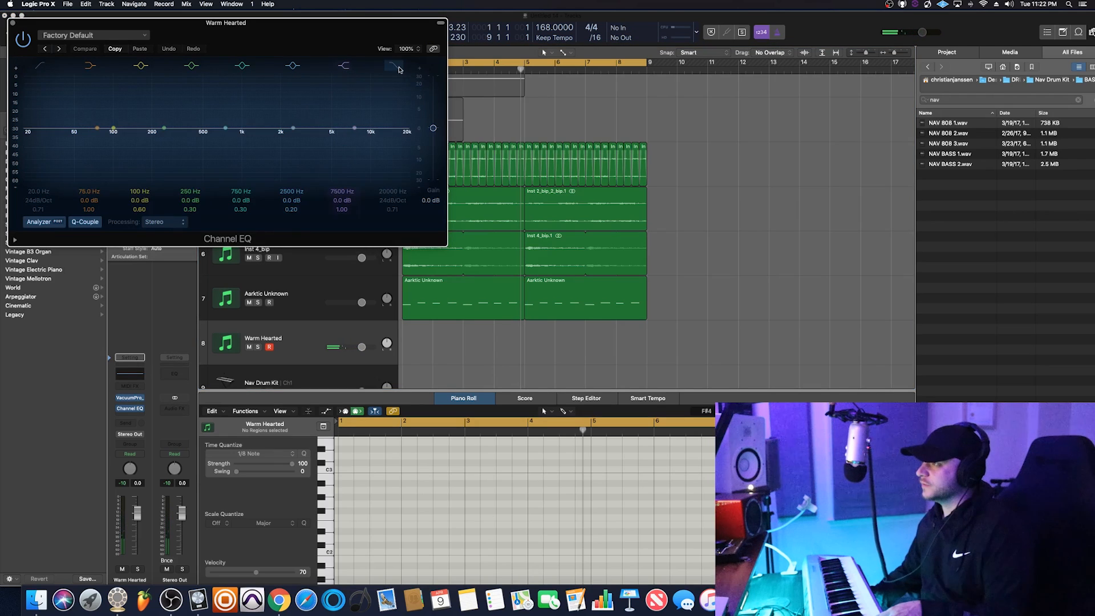
pyautogui.click(395, 66)
pyautogui.moveTo(382, 150); pyautogui.dragTo(159, 165)
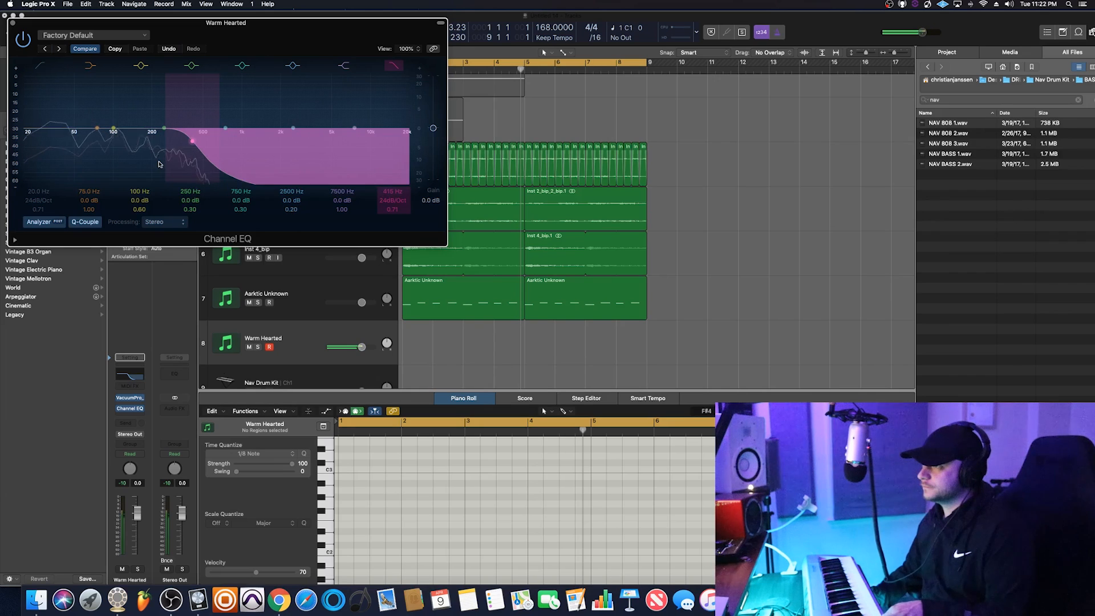
pyautogui.click(13, 25)
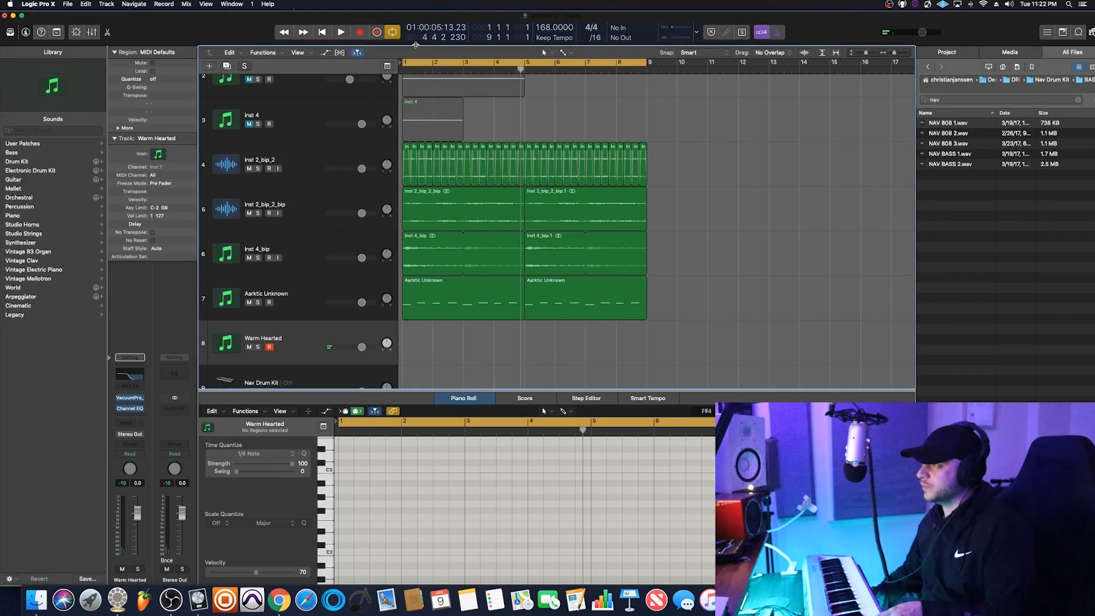
# Record an eight-note bass line over bars 1 to 8 on the Warm Hearted track
pyautogui.click(360, 33)
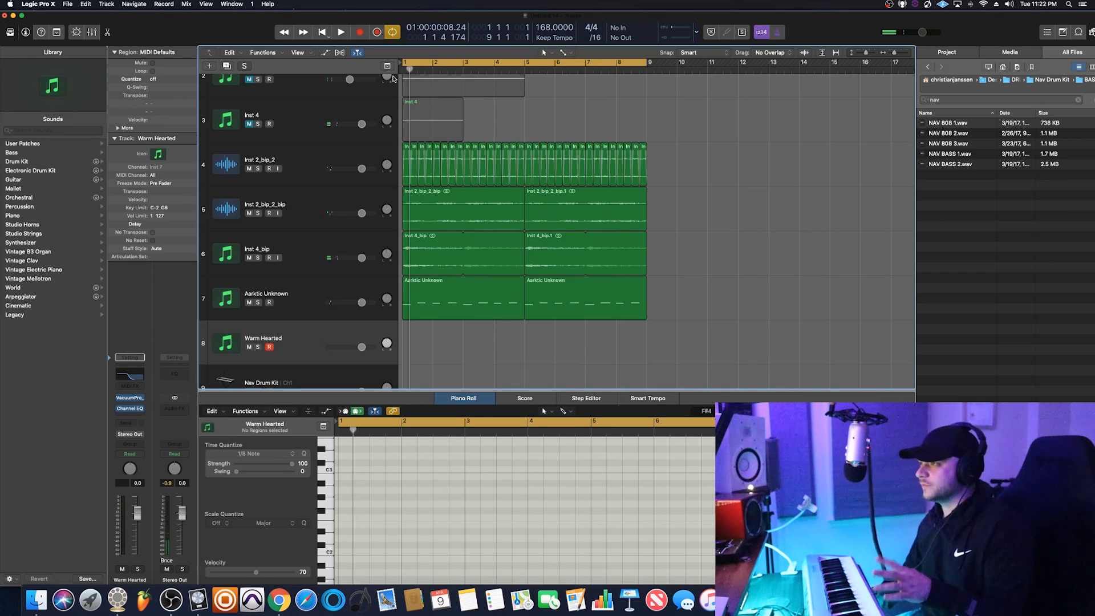
pyautogui.click(359, 33)
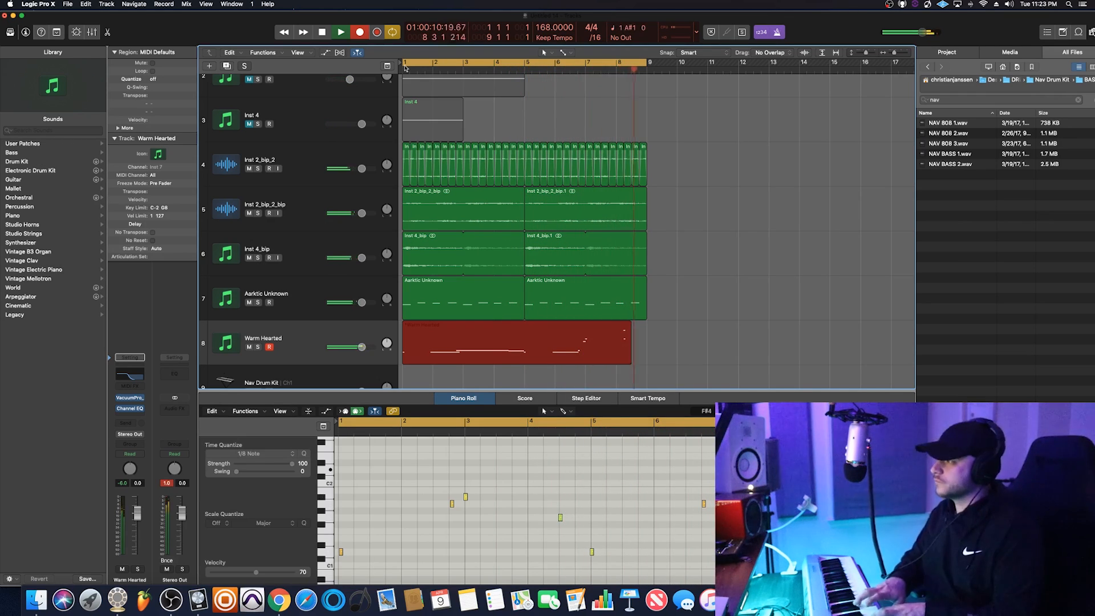
pyautogui.press('space')
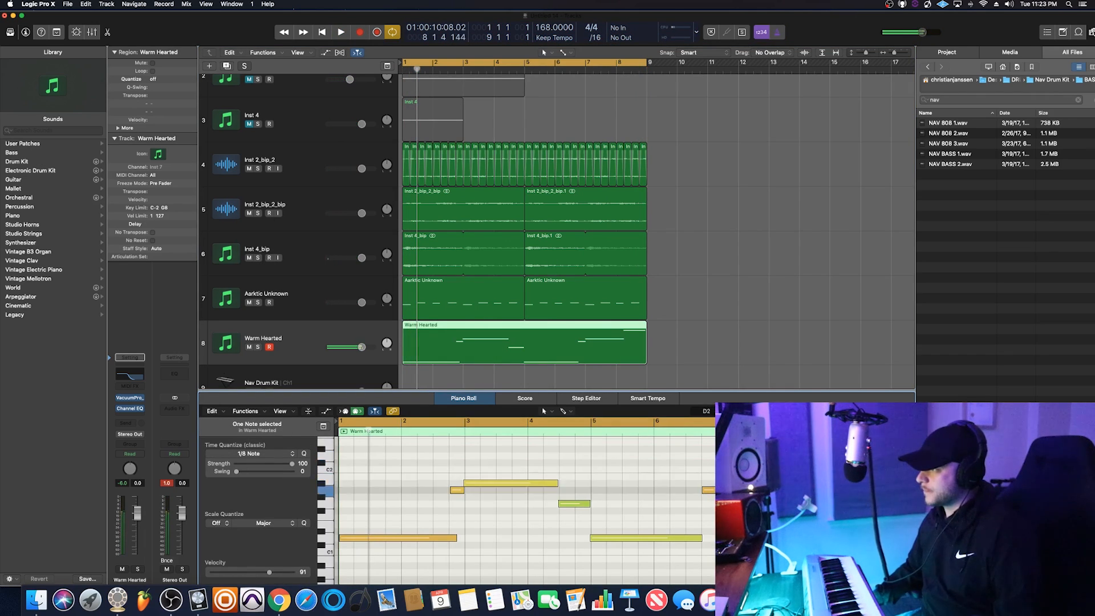
# Select all Warm Hearted notes, show the Note Velocity lane in the Piano Roll, and raise their velocity to 127
pyautogui.press('super+a')
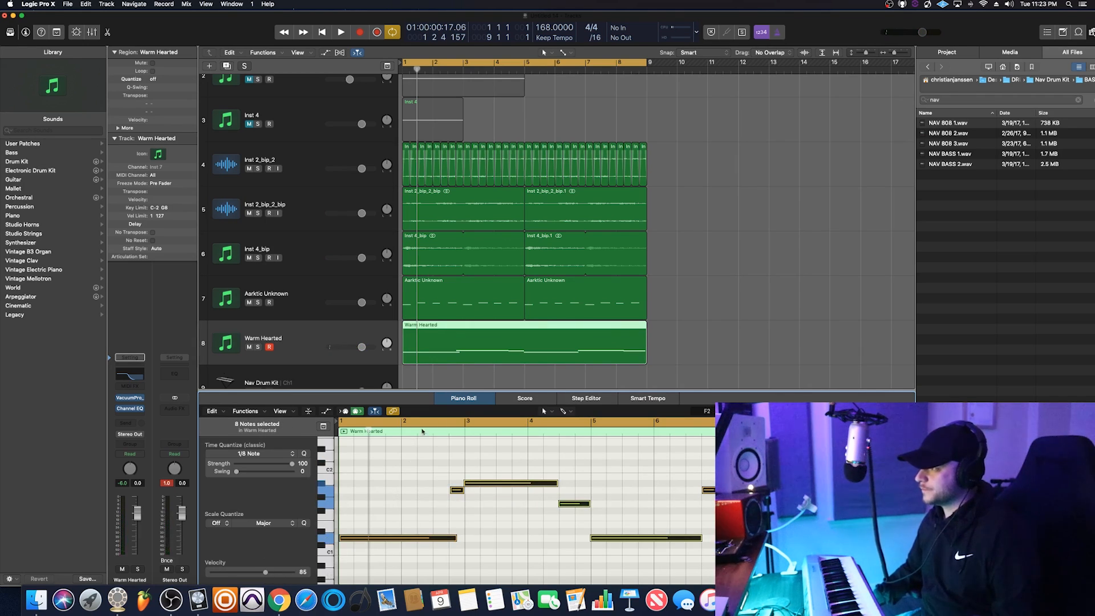
pyautogui.click(329, 413)
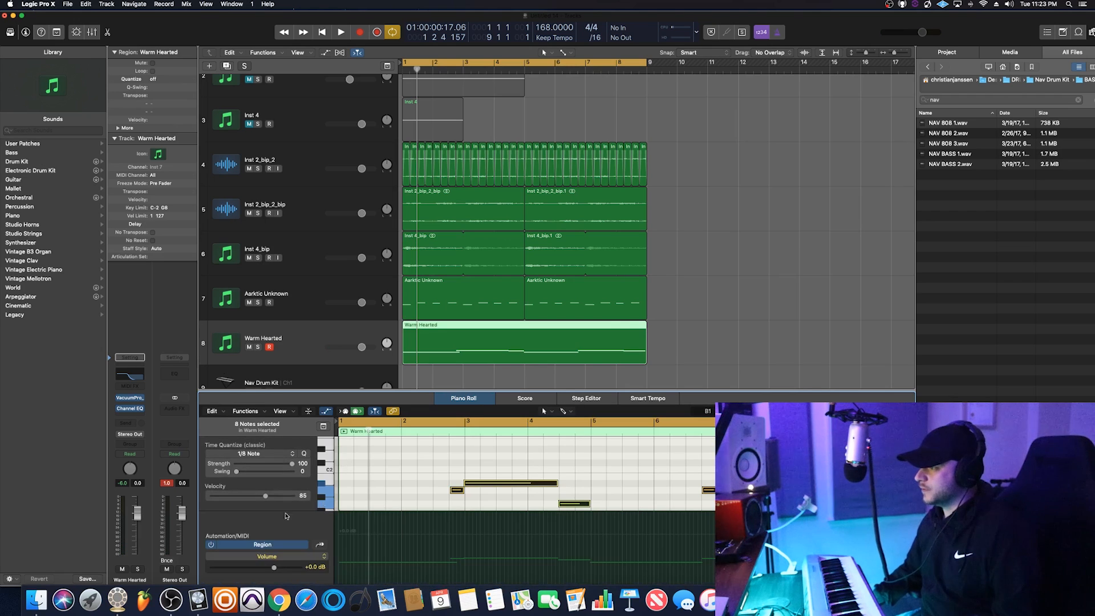
pyautogui.click(271, 557)
pyautogui.click(297, 437)
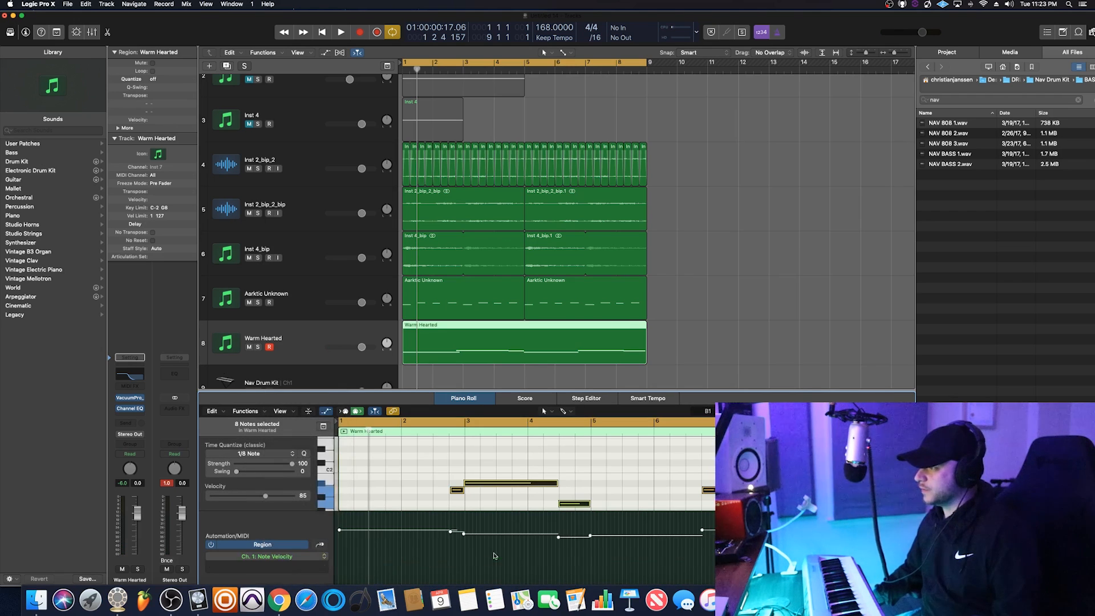
pyautogui.moveTo(465, 537); pyautogui.dragTo(466, 513)
pyautogui.click(469, 452)
# Lower the Warm Hearted track volume to about -3.2 dB and play the arrangement back from the start
pyautogui.press('space')
pyautogui.moveTo(362, 347); pyautogui.dragTo(342, 347)
pyautogui.click(447, 453)
pyautogui.press('super+a')
pyautogui.click(586, 470)
pyautogui.scroll(-3, 585, 470)
pyautogui.press('Return')
pyautogui.press('space')
pyautogui.scroll(-5, 581, 335)
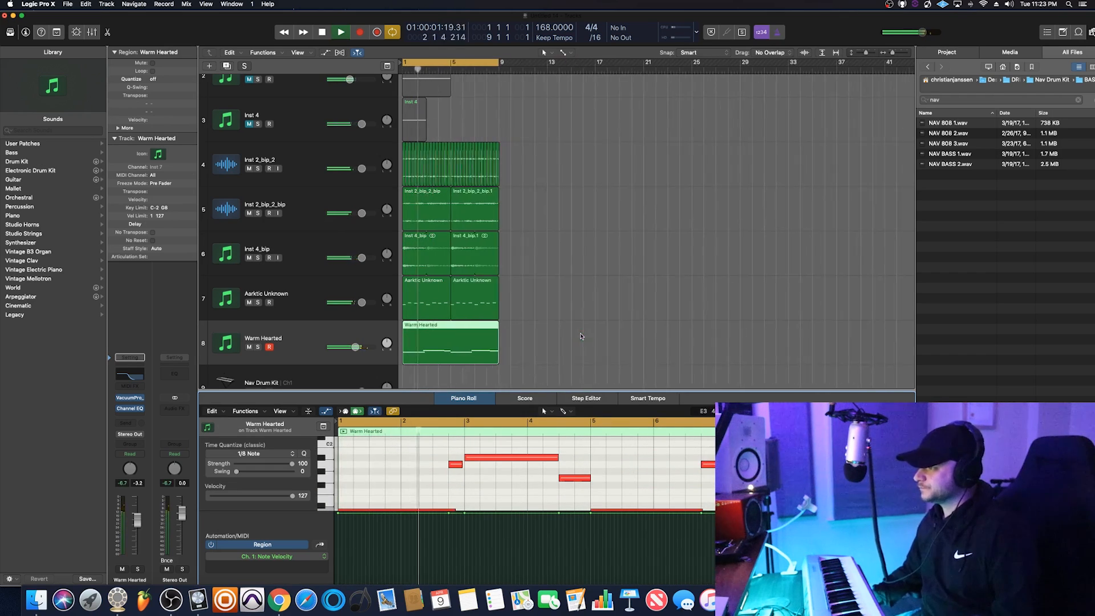
pyautogui.scroll(-5, 581, 335)
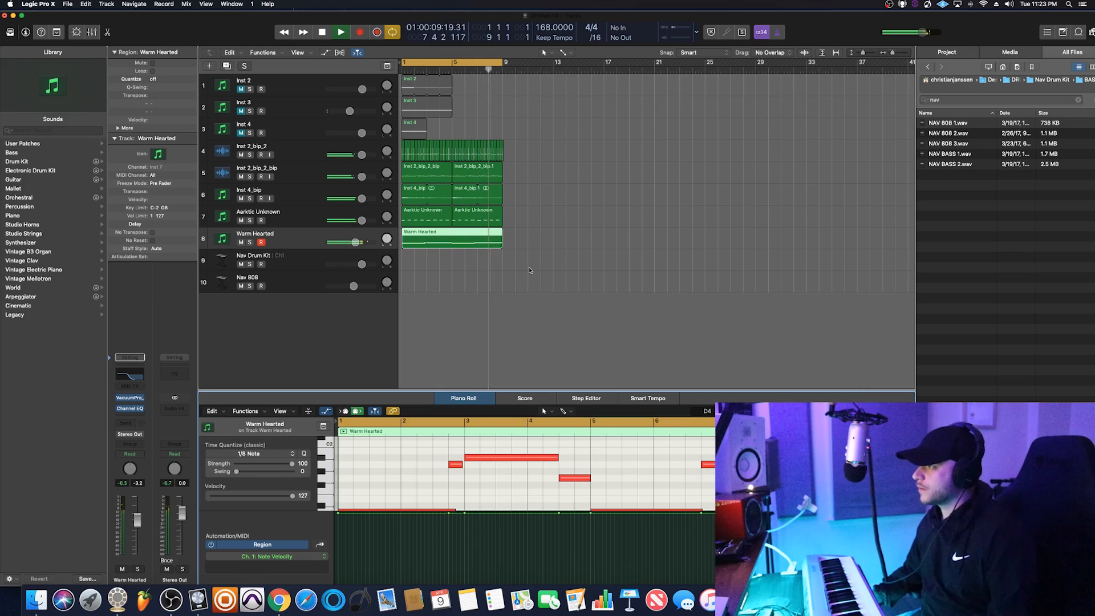
# Move all regions on tracks 4 to 8 from bar 1 to bar 5 and turn off the cycle range
pyautogui.press('super+a')
pyautogui.press('space')
pyautogui.click(632, 224)
pyautogui.moveTo(548, 271); pyautogui.dragTo(453, 146)
pyautogui.click(560, 242)
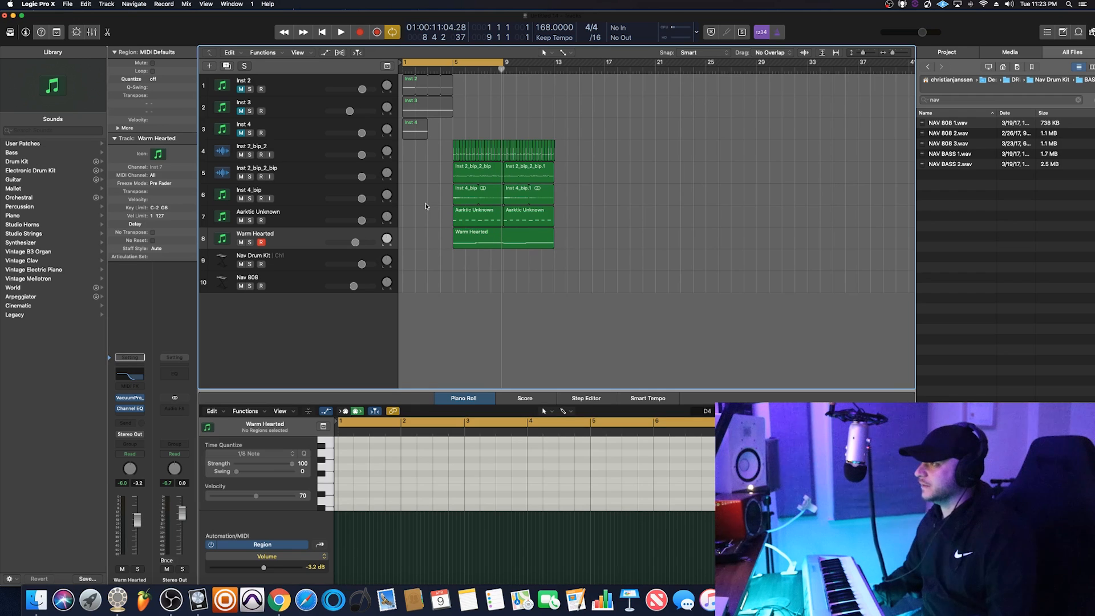
pyautogui.click(453, 63)
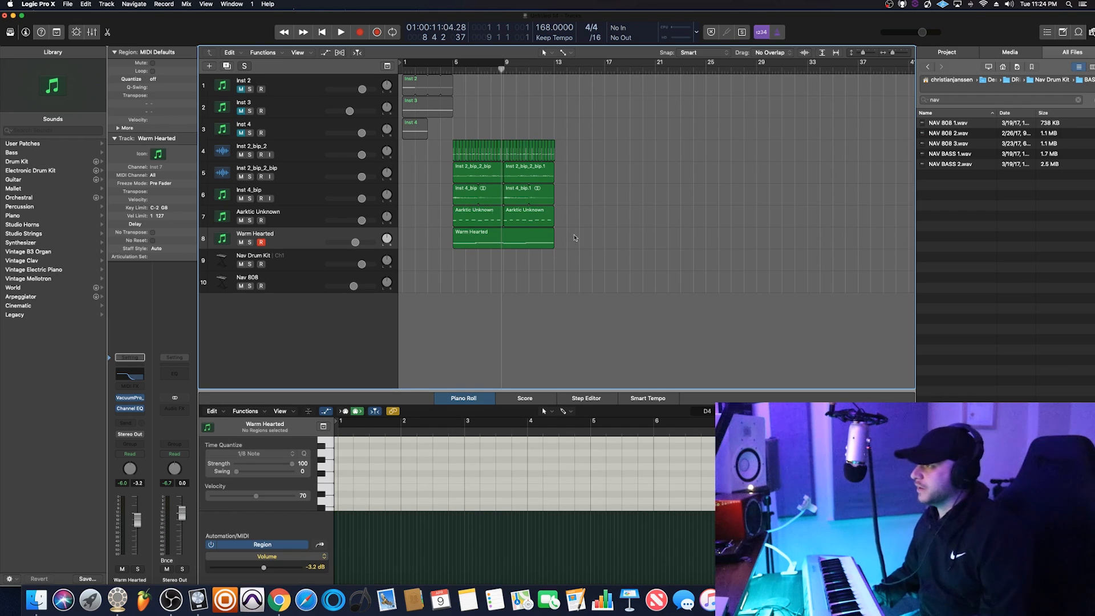
# Move the first Inst 4_bip and Aarktic Unknown regions from bar 5 to bar 1 and play from the start
pyautogui.moveTo(557, 274); pyautogui.dragTo(575, 232)
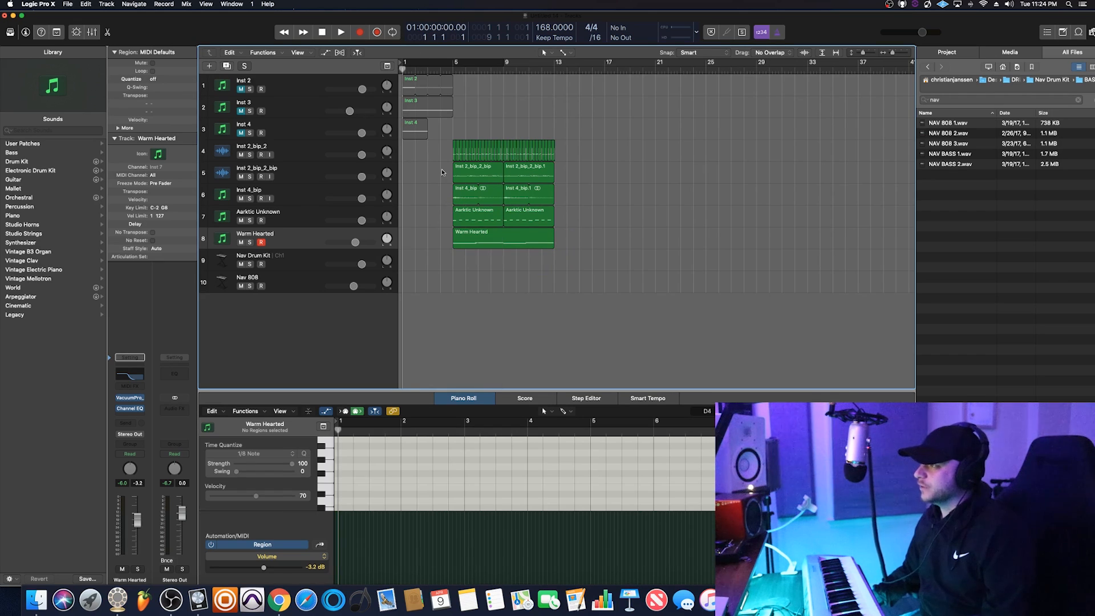
pyautogui.moveTo(436, 199)
pyautogui.mouseDown()
pyautogui.moveTo(476, 220)
pyautogui.moveTo(429, 199)
pyautogui.mouseUp()
pyautogui.click(670, 211)
pyautogui.press('space')
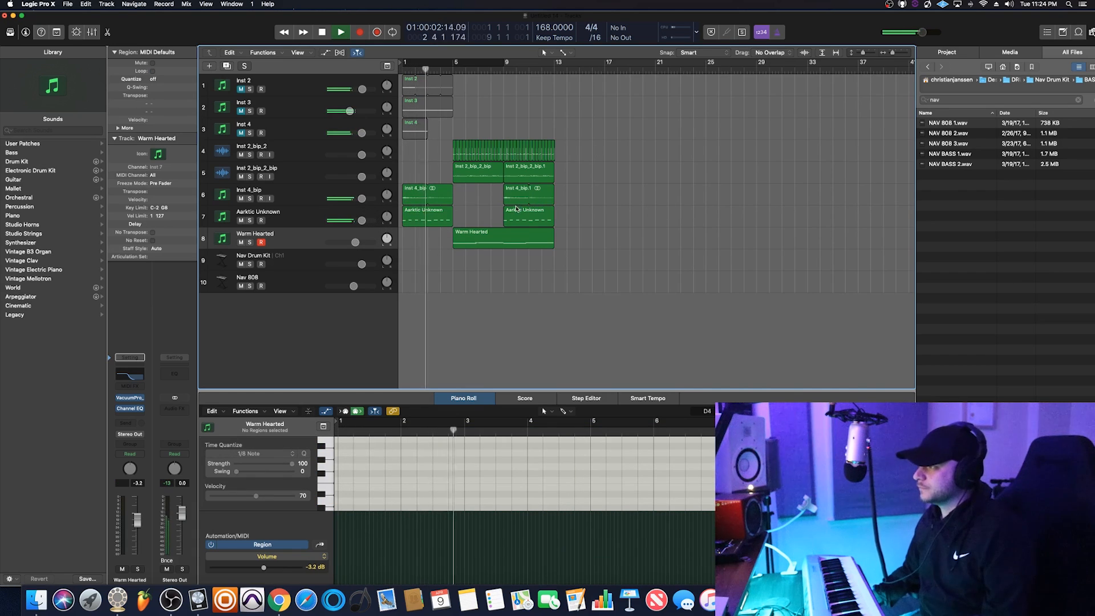
# Copy the Inst 4_bip and Aarktic Unknown intro regions into the gap at bar 5 and stop playback
pyautogui.moveTo(476, 221); pyautogui.dragTo(467, 191)
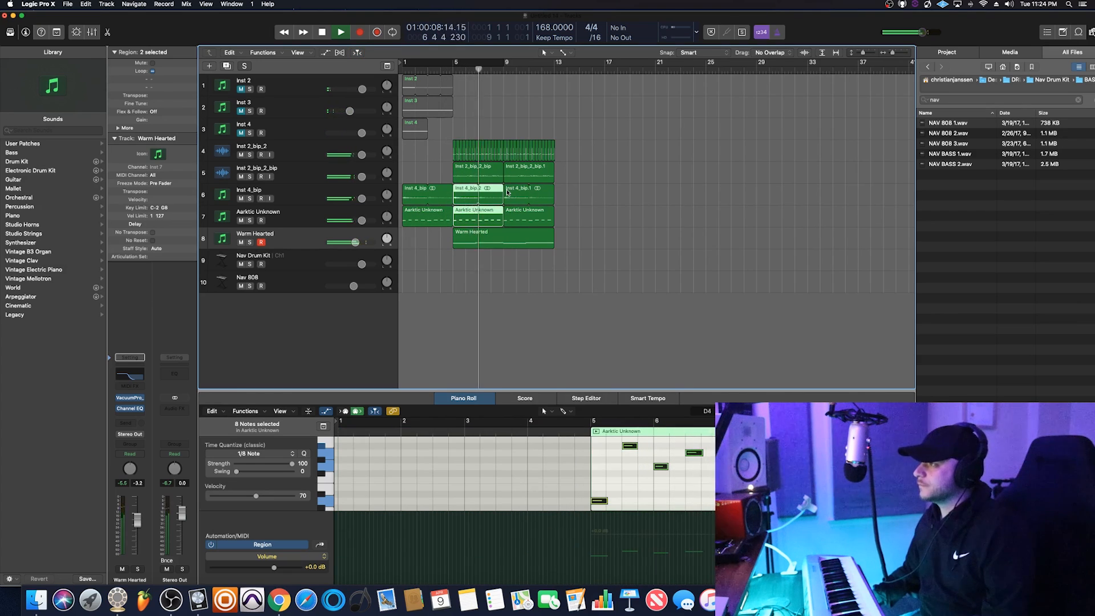
pyautogui.click(587, 207)
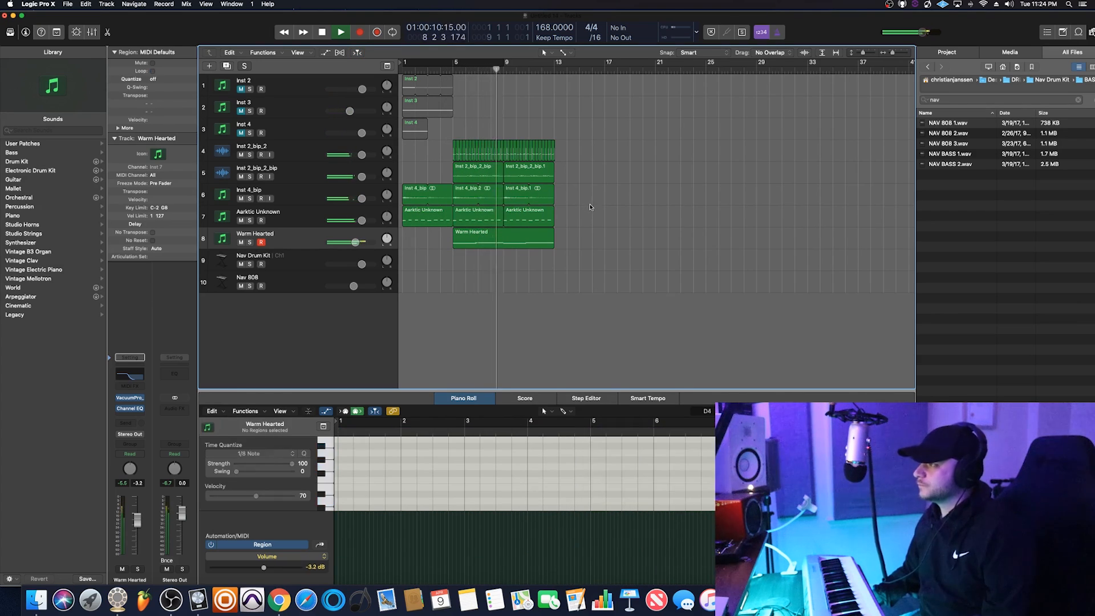
pyautogui.press('space')
pyautogui.press('Return')
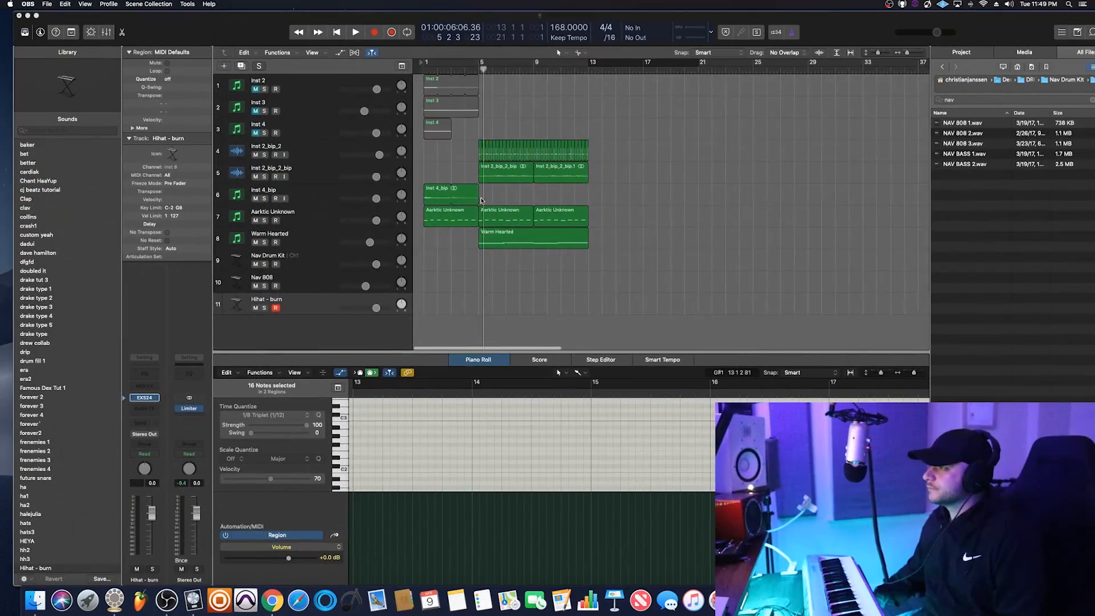
# Copy the sliced Inst 2_bip_2 audio regions from bars 5 to 12 so the copy starts at bar 13
pyautogui.hscroll(1, 482, 200)
pyautogui.click(474, 149)
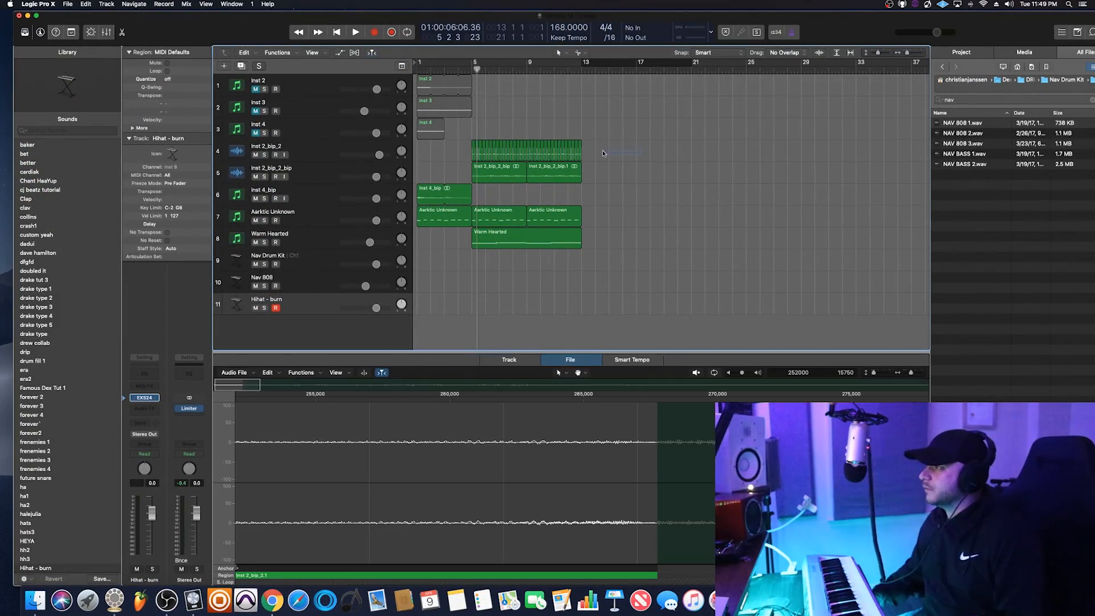
pyautogui.moveTo(473, 145); pyautogui.dragTo(583, 150)
pyautogui.click(628, 187)
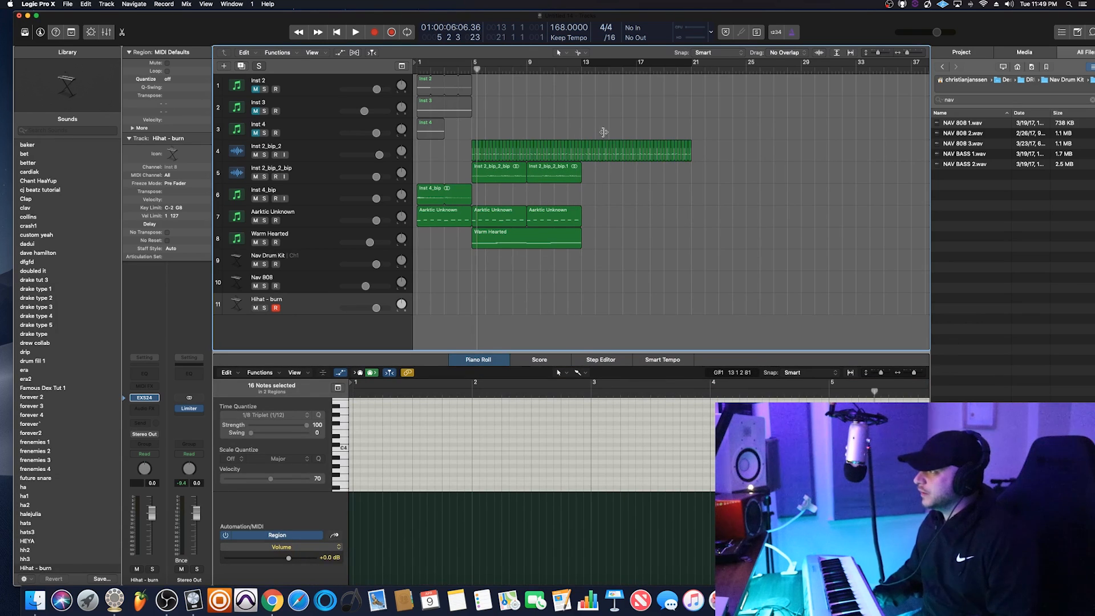
# Set the cycle range from bar 13 to bar 17 and create an empty Nav Drum Kit region filling it
pyautogui.moveTo(583, 62); pyautogui.dragTo(636, 62)
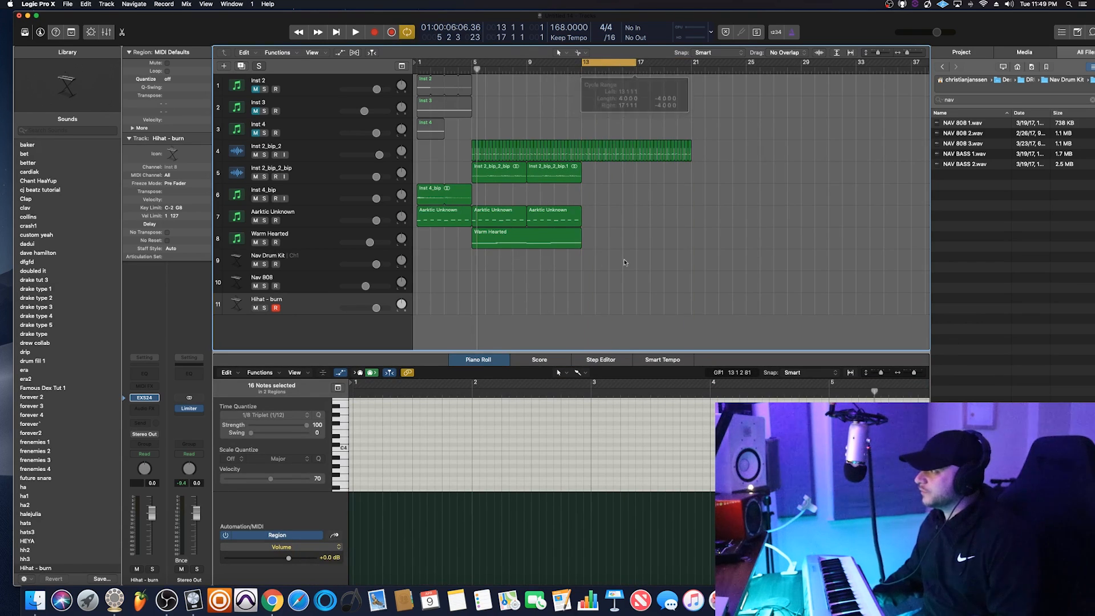
pyautogui.rightClick(586, 262)
pyautogui.click(594, 266)
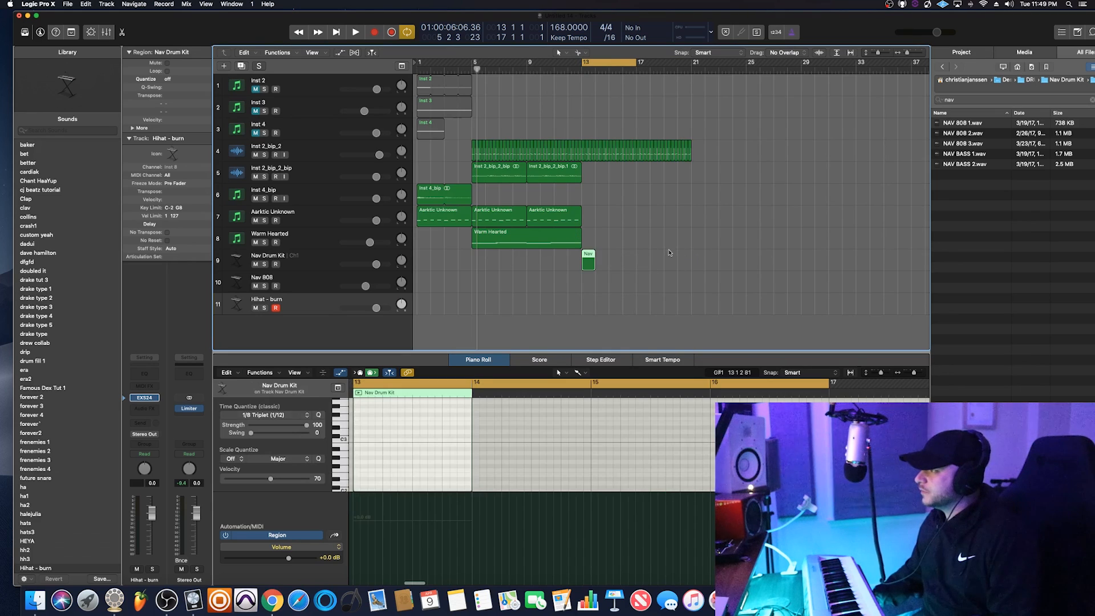
pyautogui.moveTo(594, 264); pyautogui.dragTo(636, 264)
# Add an E1 drum note on beat 3 of each bar from 13 to 16 in the Nav Drum Kit region
pyautogui.moveTo(346, 441)
pyautogui.mouseDown()
pyautogui.moveTo(344, 479)
pyautogui.moveTo(346, 455)
pyautogui.mouseUp()
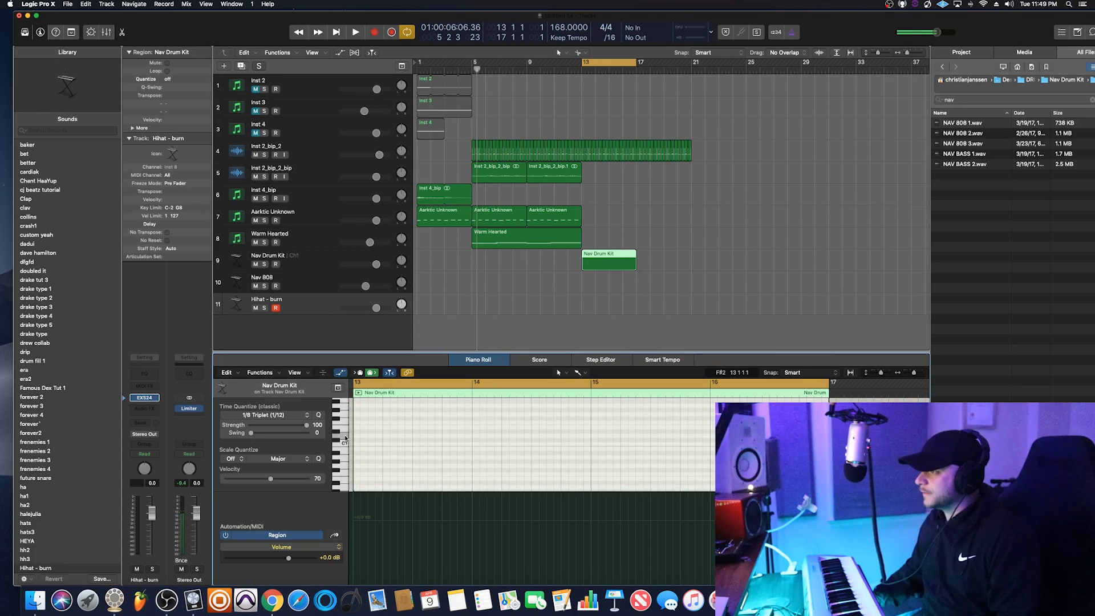
pyautogui.click(387, 427)
pyautogui.click(417, 427)
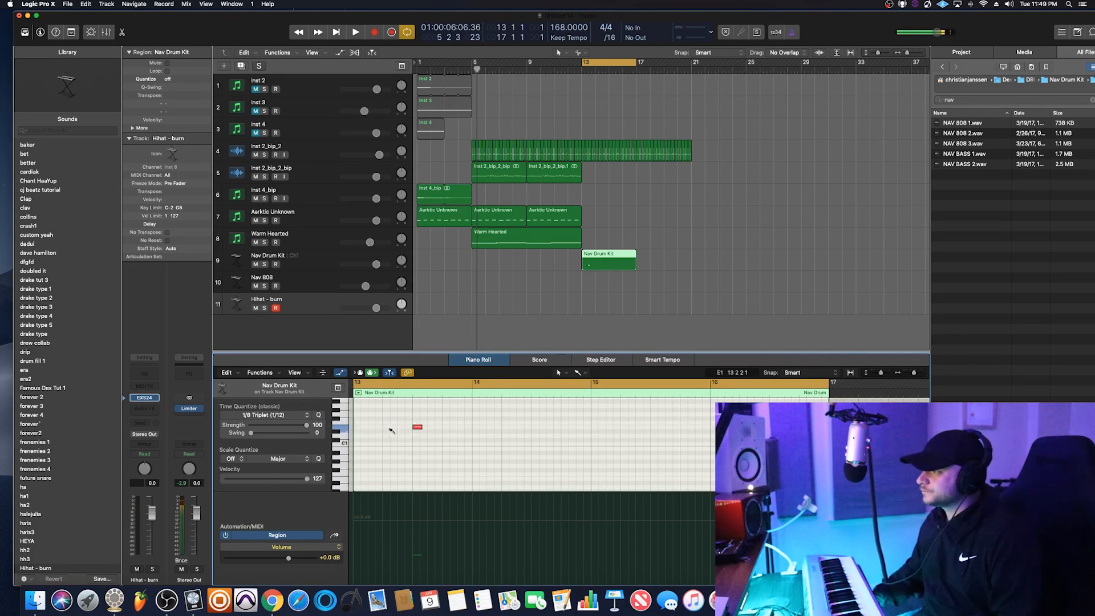
pyautogui.click(537, 427)
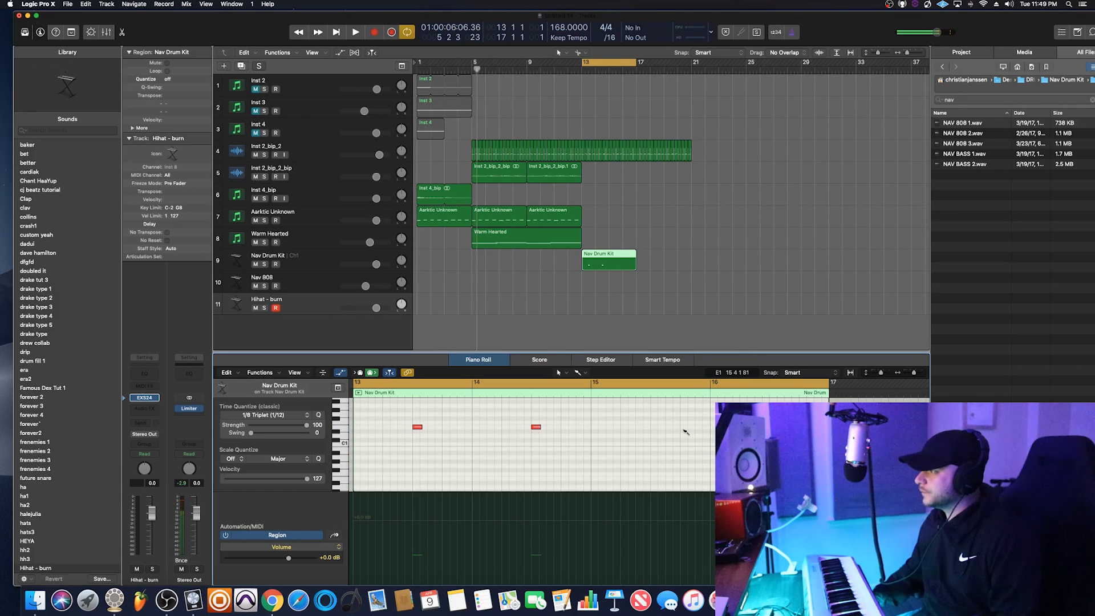
pyautogui.click(655, 427)
pyautogui.press('space')
pyautogui.scroll(2, 460, 433)
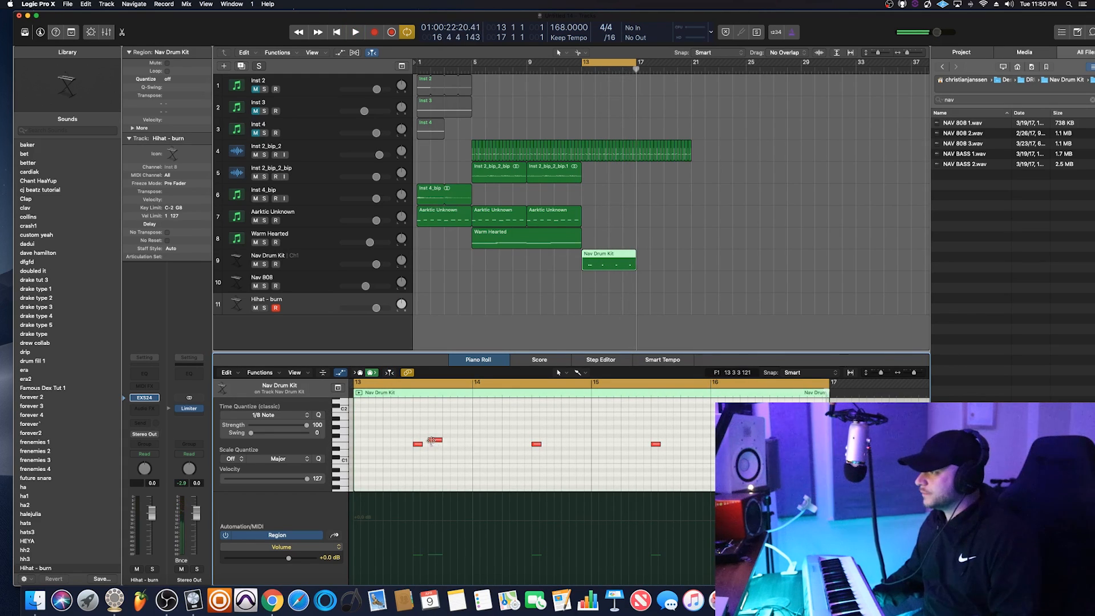
pyautogui.click(433, 440)
pyautogui.moveTo(437, 439); pyautogui.dragTo(439, 441)
pyautogui.press('Delete')
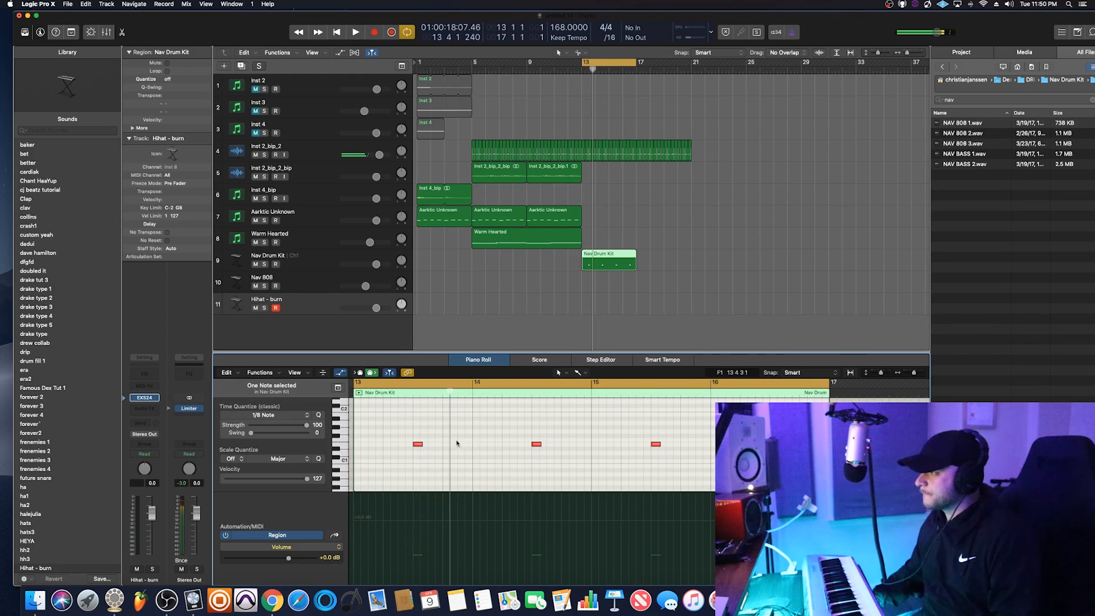
# Add F1 drum notes on the offbeats at 13 4 3 and 14 1 3, checking them against playback
pyautogui.click(452, 441)
pyautogui.moveTo(485, 442); pyautogui.dragTo(501, 443)
pyautogui.press('space')
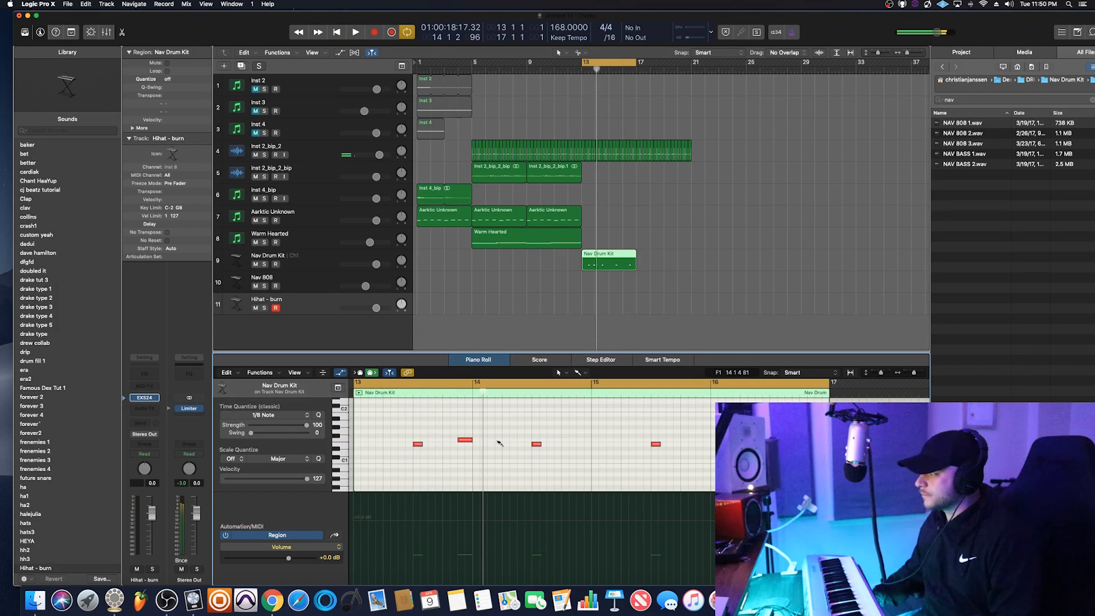
pyautogui.press('space')
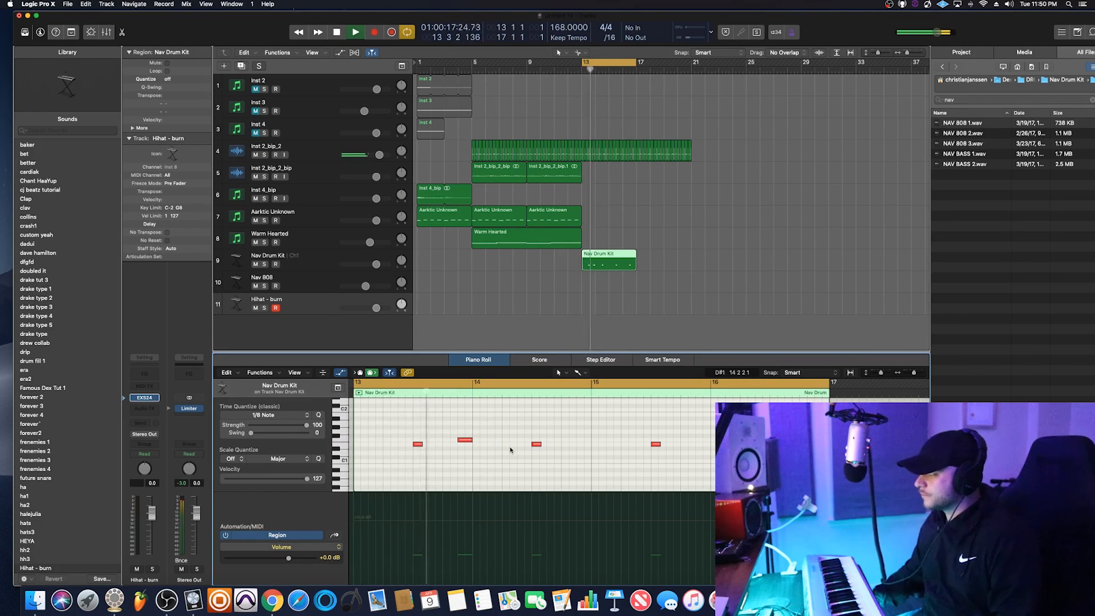
pyautogui.keyDown('super'); pyautogui.click(494, 441); pyautogui.keyUp('super')
pyautogui.press('space')
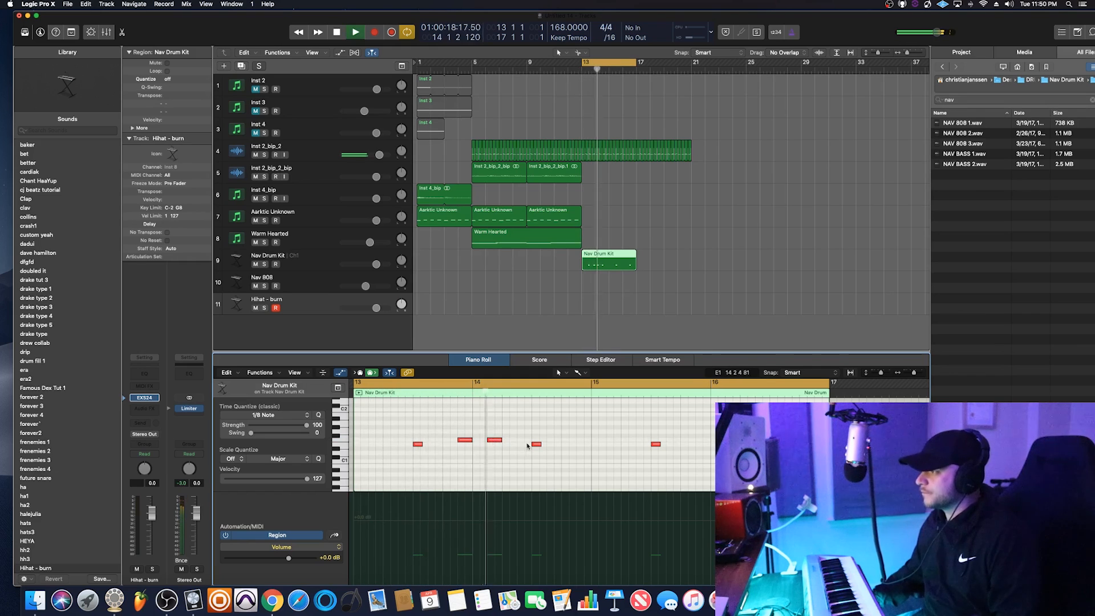
# Add F1 drum notes at 15 2 3, 15 4 3 and 16 1 3 and play the pattern back
pyautogui.press('space')
pyautogui.keyDown('super'); pyautogui.click(630, 440); pyautogui.keyUp('super')
pyautogui.press('space')
pyautogui.scroll(-3, 644, 440)
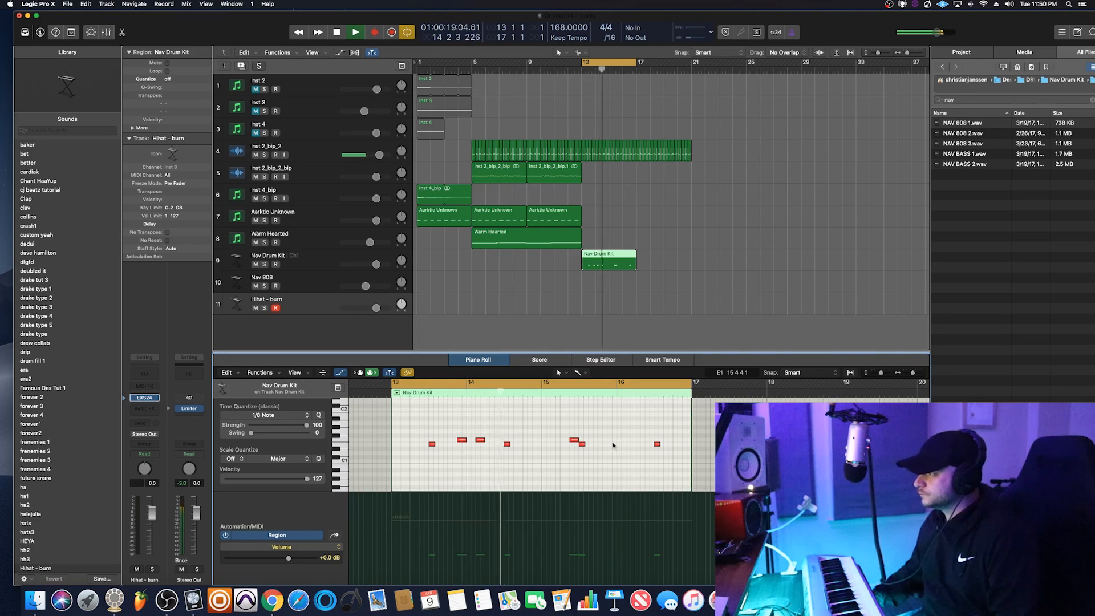
pyautogui.press('space')
pyautogui.keyDown('super'); pyautogui.click(611, 440); pyautogui.keyUp('super')
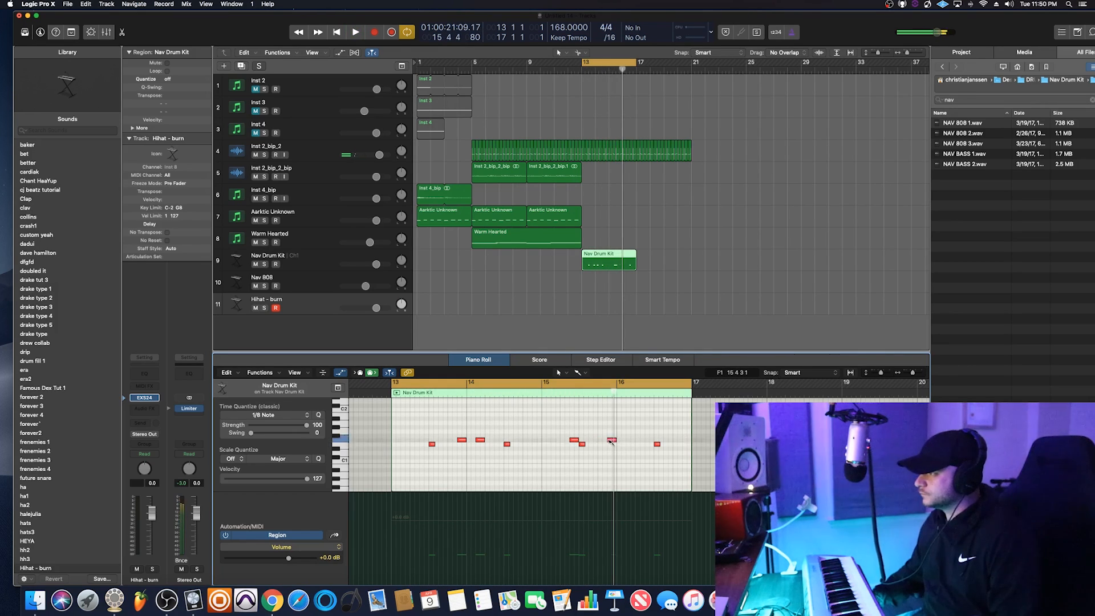
pyautogui.press('space')
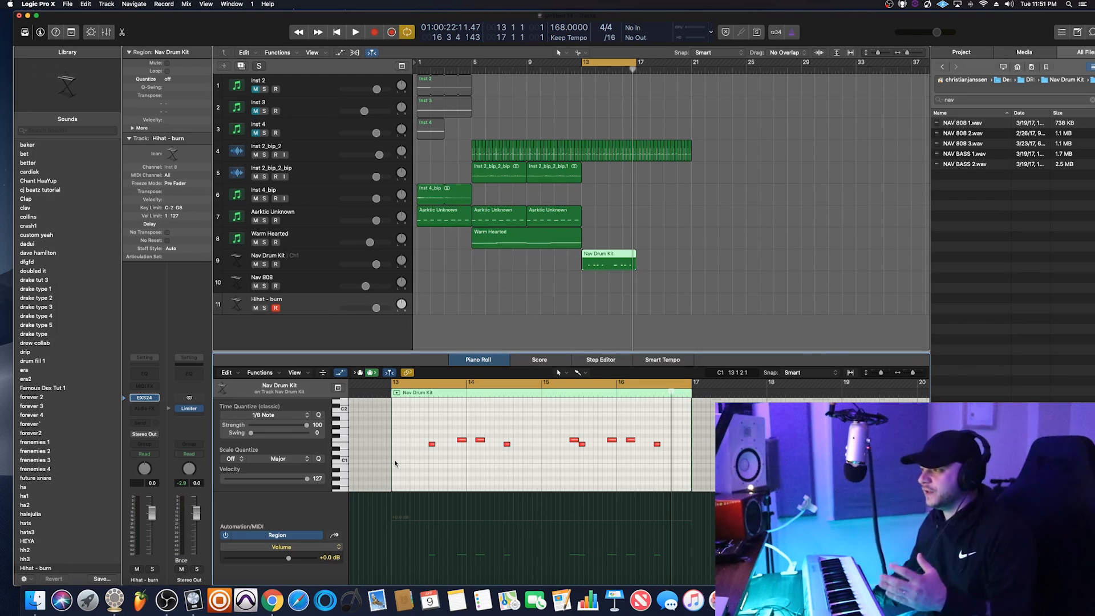
# Add C1 drum notes at 13 1 1, 13 1 3 and 14 2 1 in the Nav Drum Kit region, checking them against playback
pyautogui.click(396, 460)
pyautogui.click(405, 461)
pyautogui.press('space')
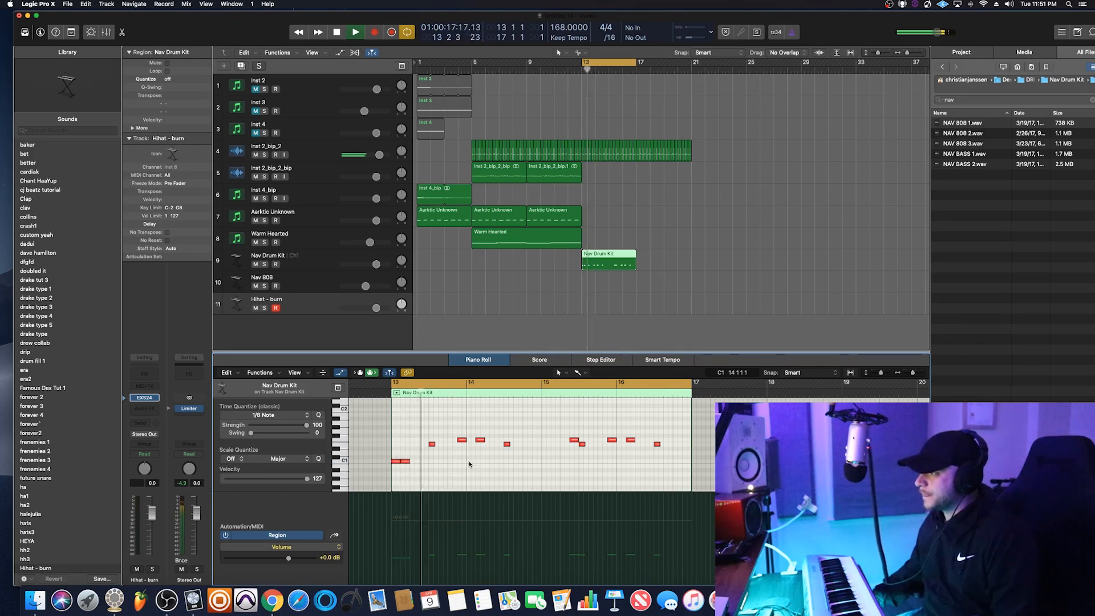
pyautogui.press('space')
pyautogui.click(489, 460)
pyautogui.press('space')
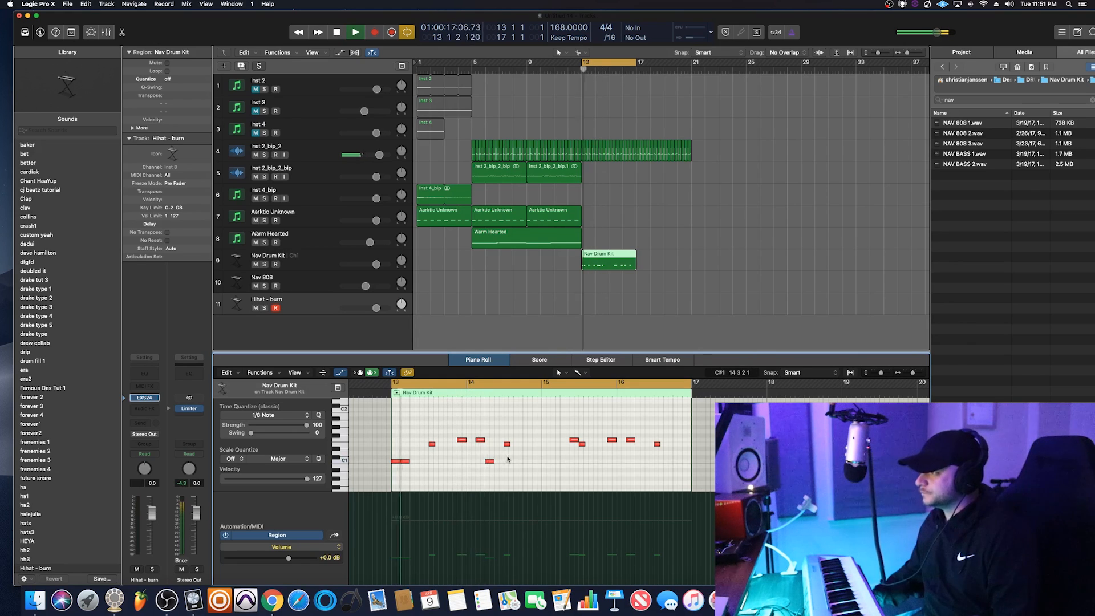
# Add C1 drum notes at 15 1 1, 15 1 3 and 16 2 1, and listen to the looped pattern
pyautogui.click(546, 461)
pyautogui.click(555, 461)
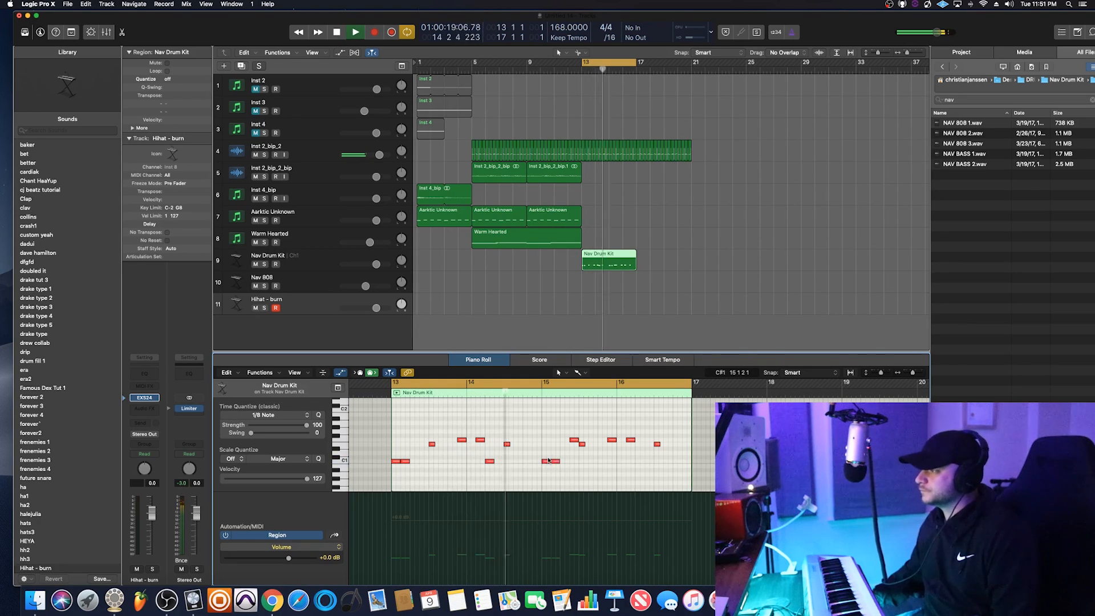
pyautogui.click(640, 462)
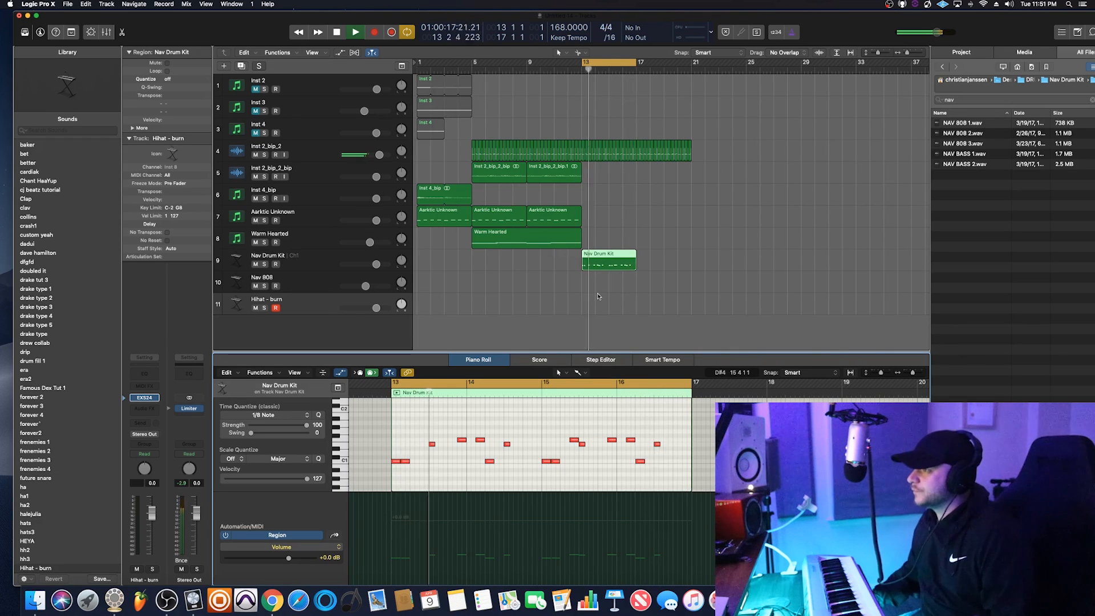
pyautogui.press('space')
# Copy the six C1 notes from the Nav Drum Kit region and create an empty Nav 808 region from bar 13 to bar 17
pyautogui.click(615, 285)
pyautogui.click(597, 267)
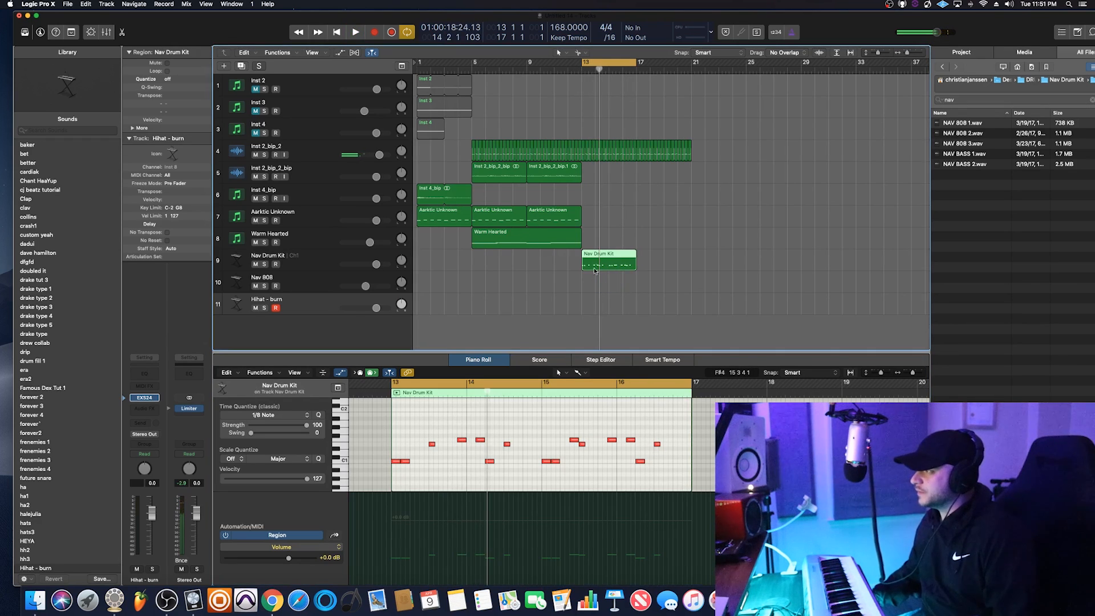
pyautogui.moveTo(655, 474); pyautogui.dragTo(465, 462)
pyautogui.rightClick(584, 278)
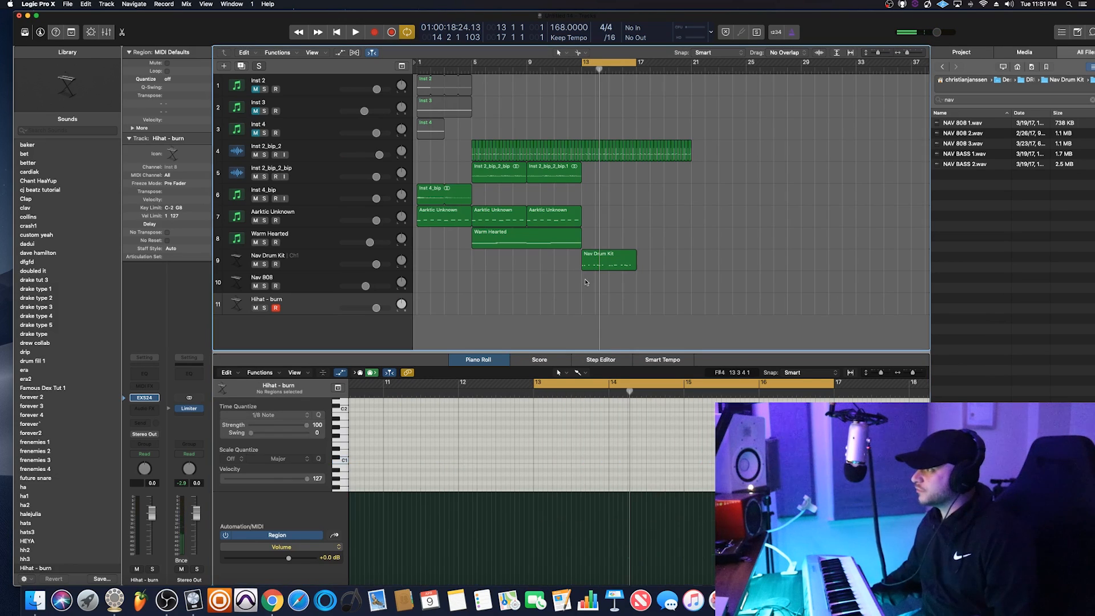
pyautogui.click(604, 285)
pyautogui.moveTo(591, 285); pyautogui.dragTo(636, 285)
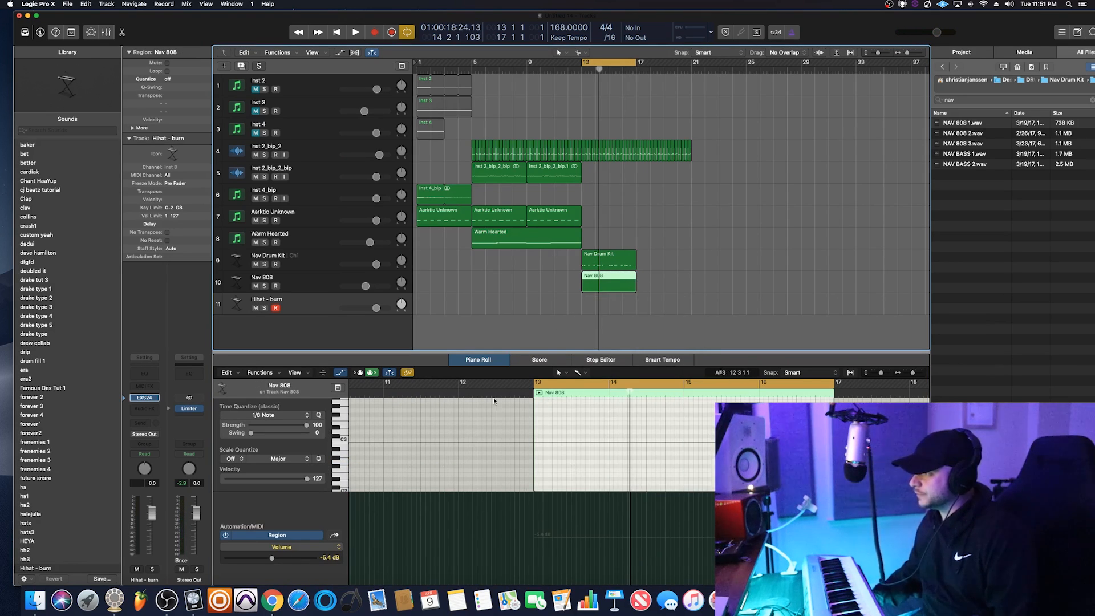
# Paste the six copied notes into the Nav 808 region from bar 13, transpose them to D2 and play them back
pyautogui.click(535, 400)
pyautogui.press('super+v')
pyautogui.scroll(-5, 559, 450)
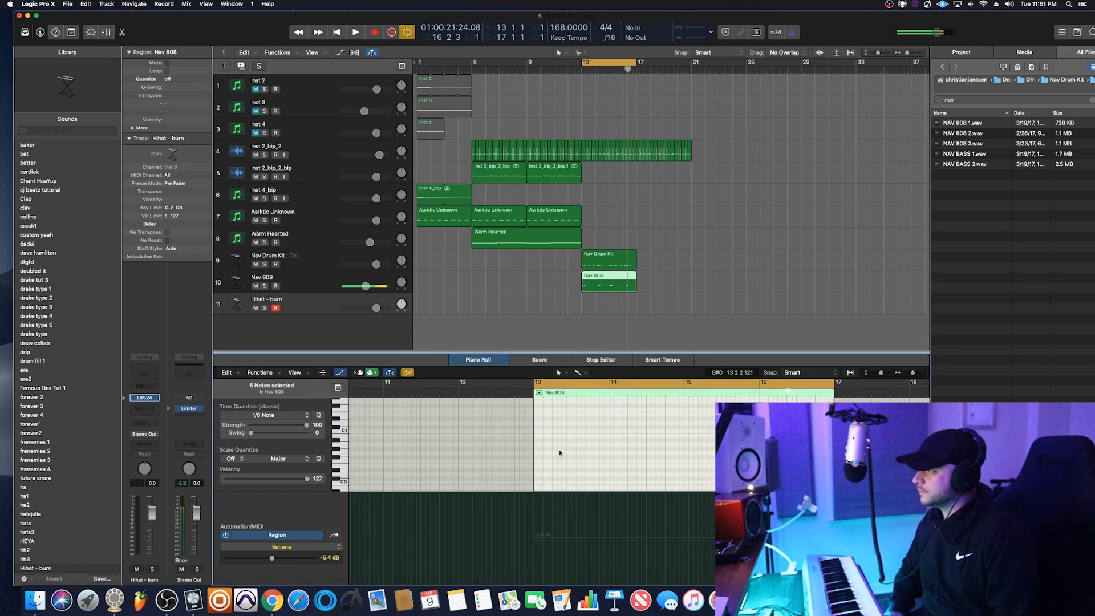
pyautogui.scroll(4, 560, 452)
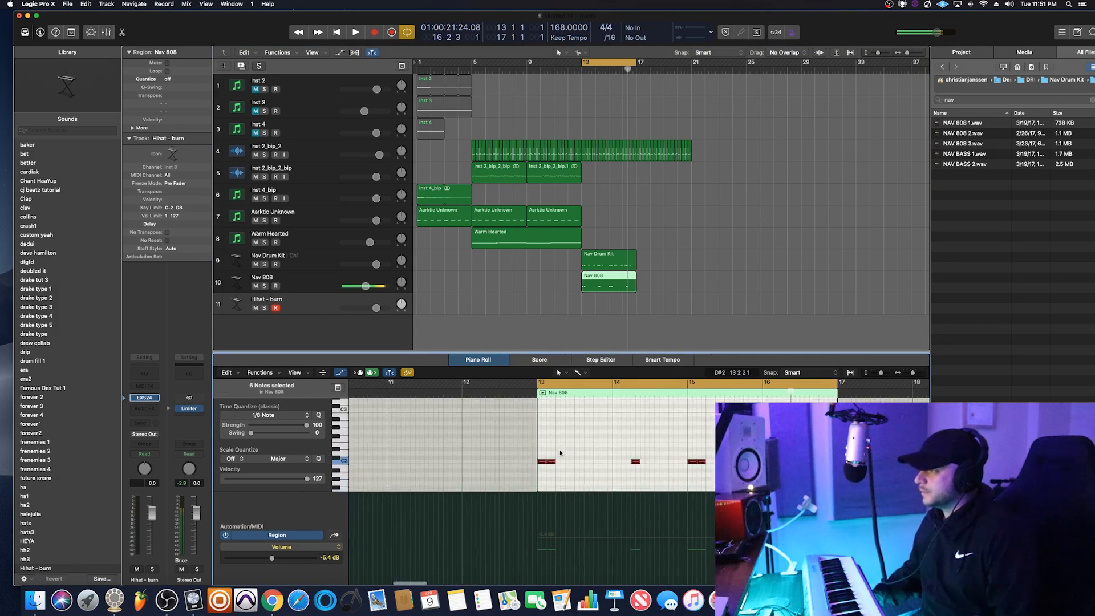
pyautogui.moveTo(543, 461); pyautogui.dragTo(543, 453)
pyautogui.click(564, 406)
pyautogui.press('space')
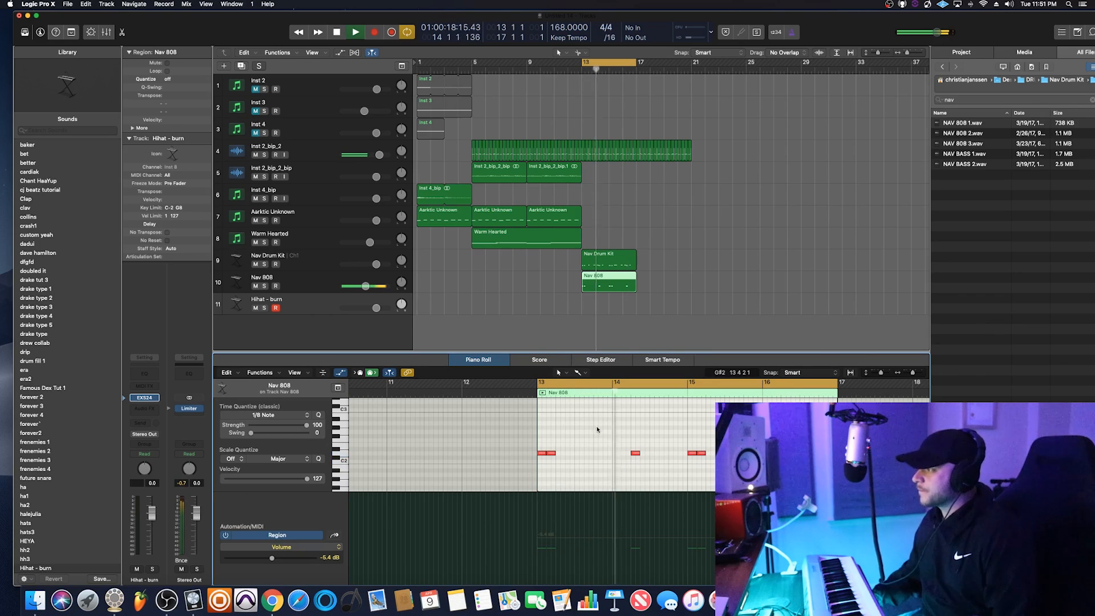
# Add a D3 note at 14 4 3 in the Nav 808 region and play the bass line back
pyautogui.press('space')
pyautogui.scroll(2, 680, 446)
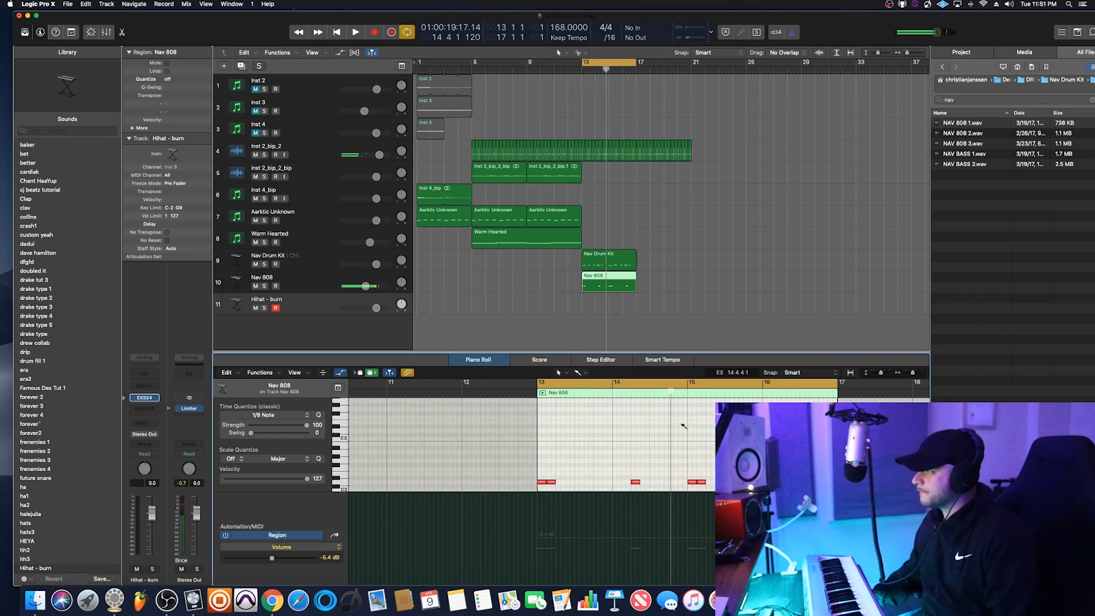
pyautogui.click(682, 422)
pyautogui.moveTo(683, 423); pyautogui.dragTo(682, 431)
pyautogui.press('space')
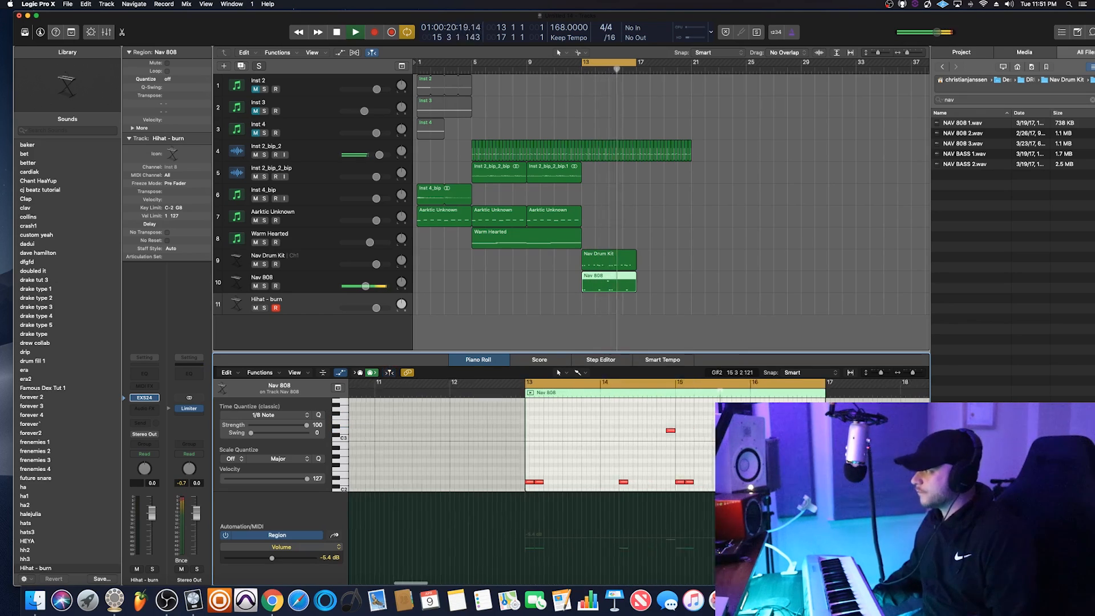
# Add a higher accent note on beat 4 of bar 16 in the Nav 808 region and start playback
pyautogui.press('space')
pyautogui.scroll(2, 571, 444)
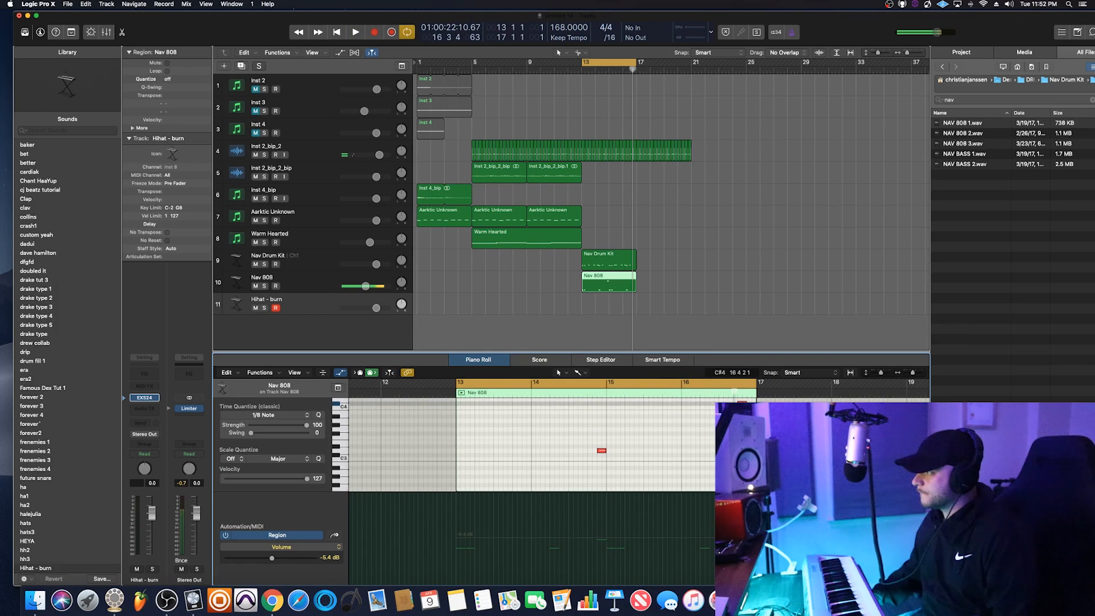
pyautogui.scroll(2, 530, 444)
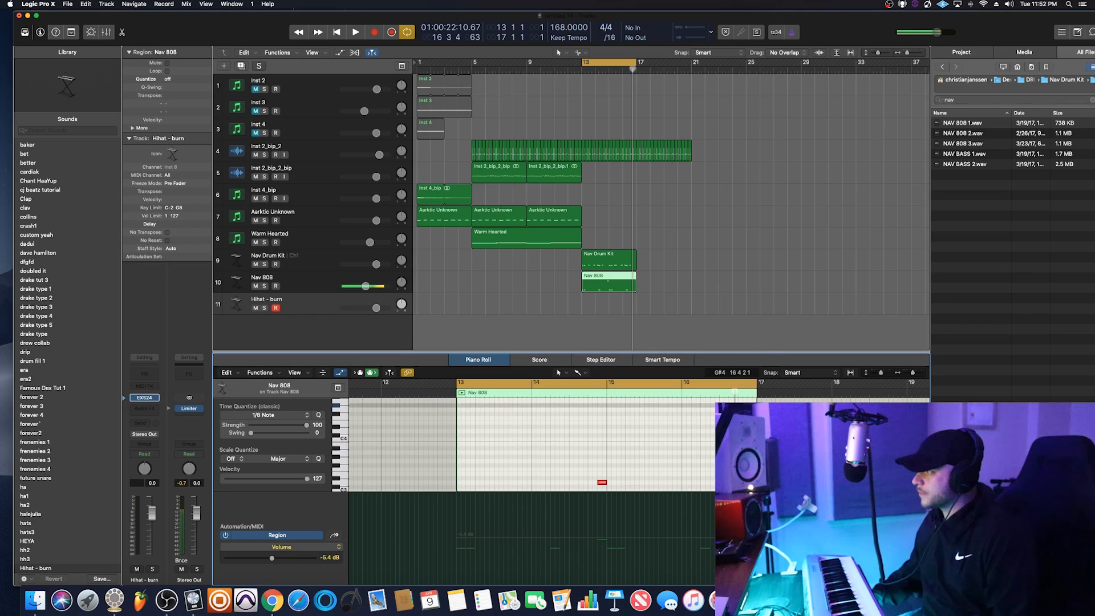
pyautogui.scroll(1, 530, 445)
pyautogui.keyDown('super'); pyautogui.click(743, 404); pyautogui.keyUp('super')
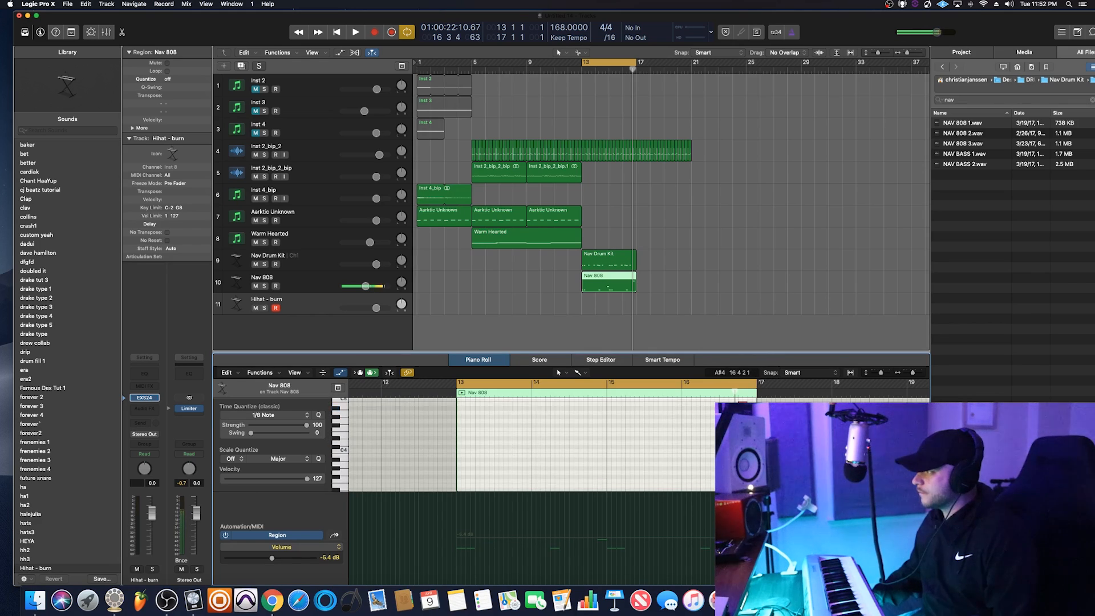
pyautogui.press('space')
# Listen to the looped Nav 808 bass line against the drums and check its notes across all four bars
pyautogui.scroll(-4, 530, 445)
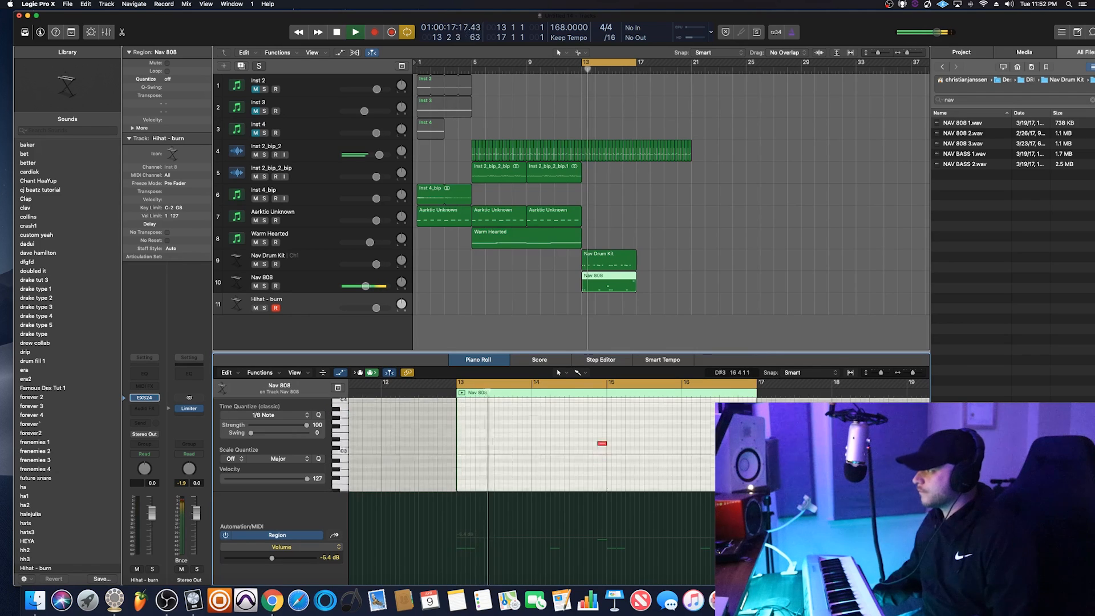
pyautogui.scroll(2, 738, 437)
pyautogui.scroll(-4, 738, 437)
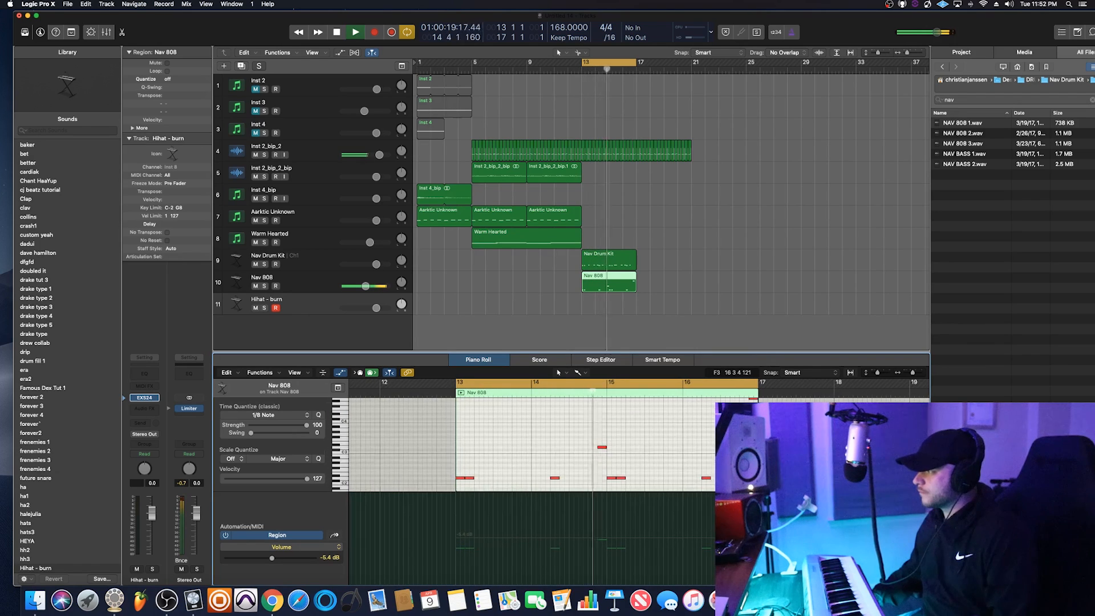
pyautogui.scroll(-2, 738, 438)
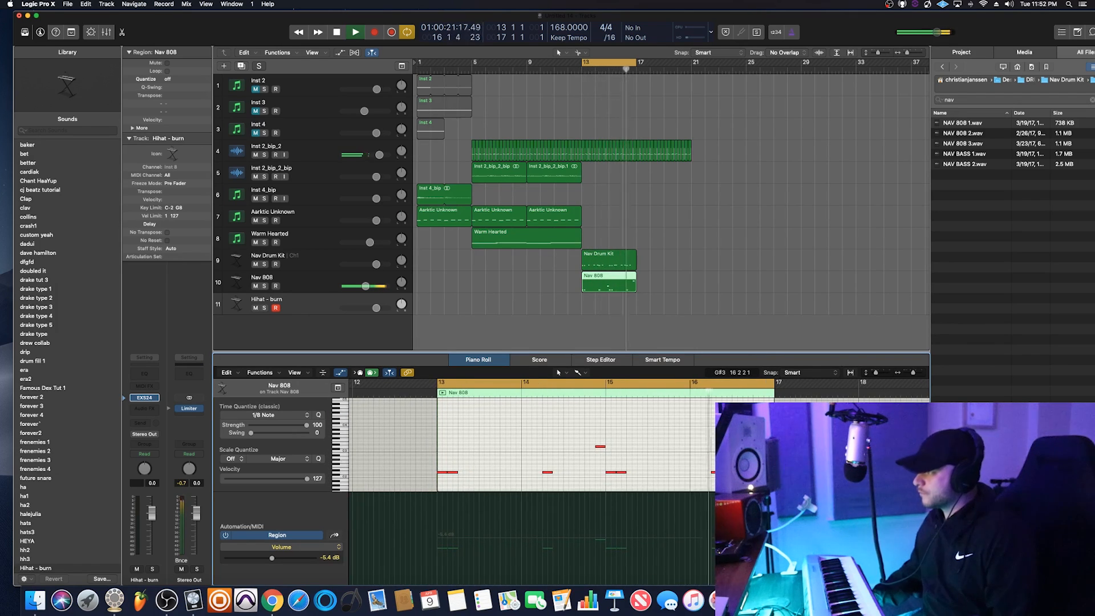
pyautogui.press('space')
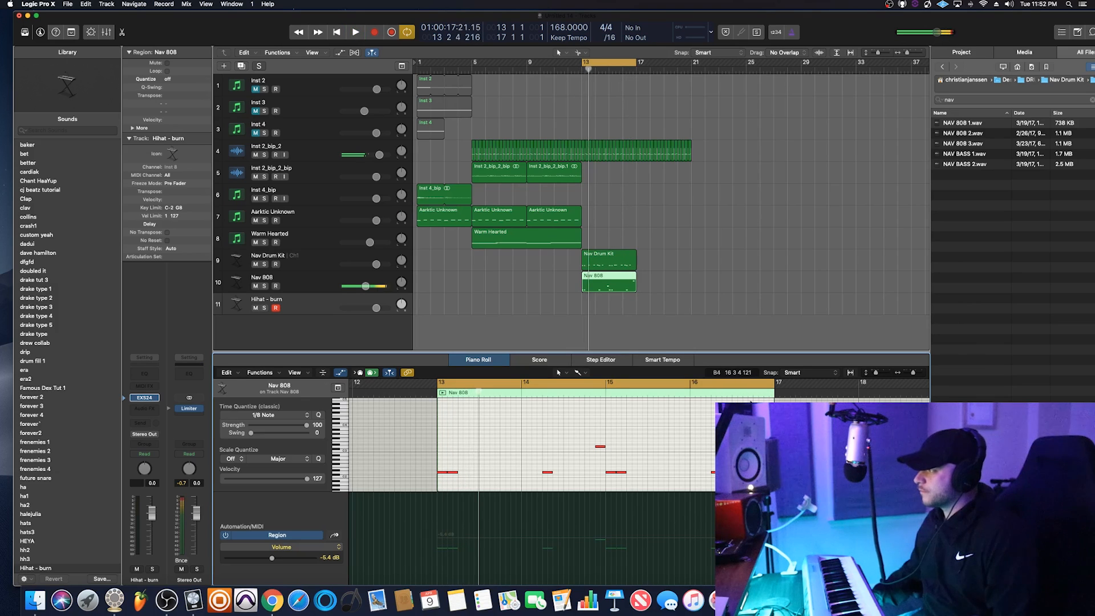
pyautogui.press('space')
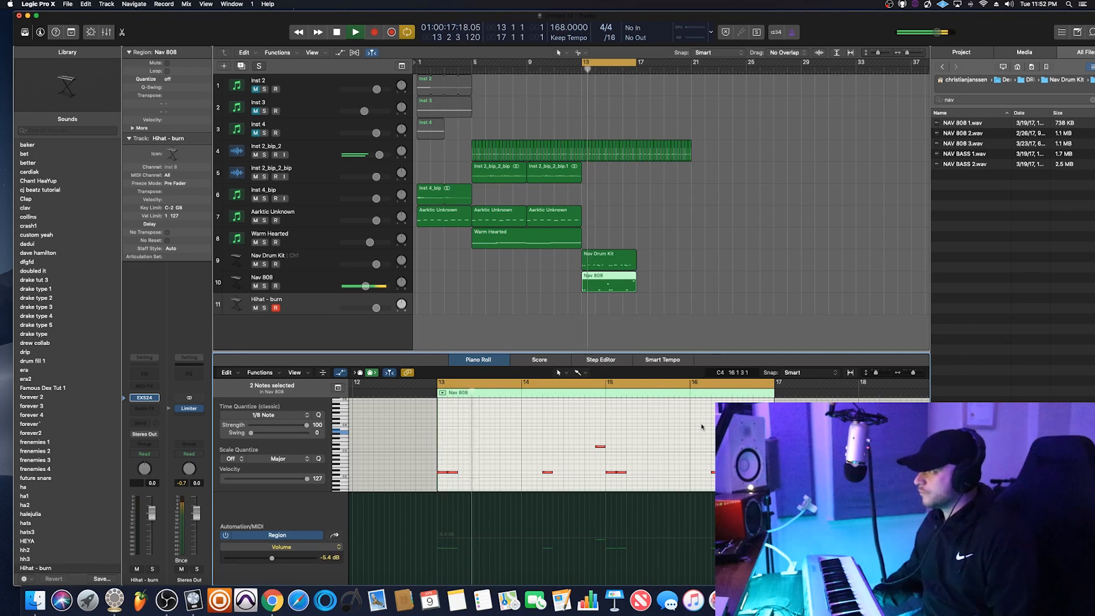
# Create an empty Hihat - burn region filling bar 13 to bar 17
pyautogui.click(549, 316)
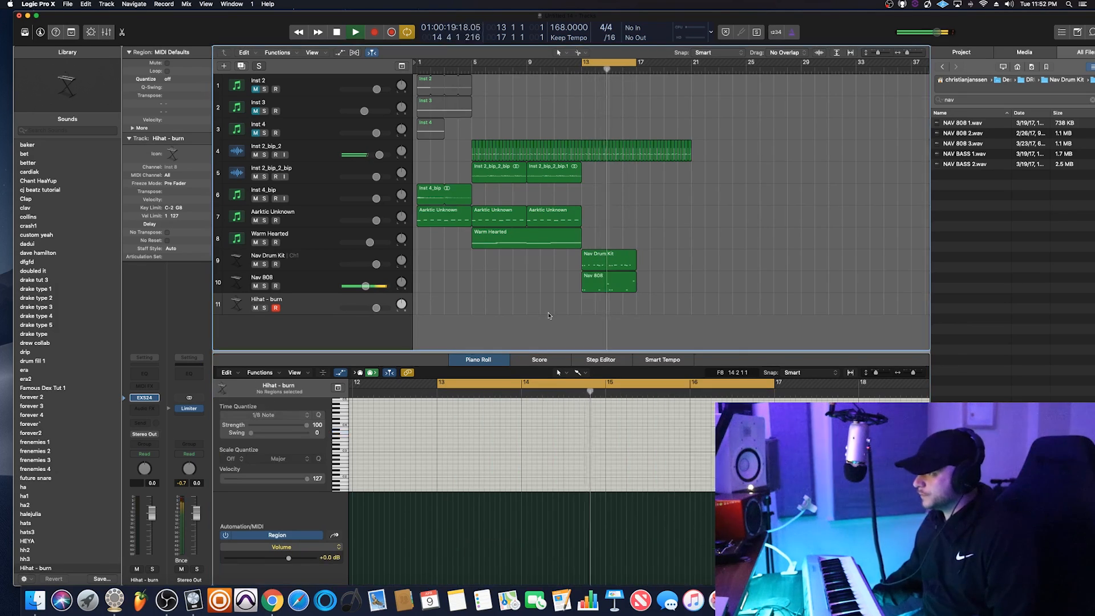
pyautogui.rightClick(587, 305)
pyautogui.click(594, 312)
pyautogui.press('space')
pyautogui.moveTo(593, 308); pyautogui.dragTo(632, 308)
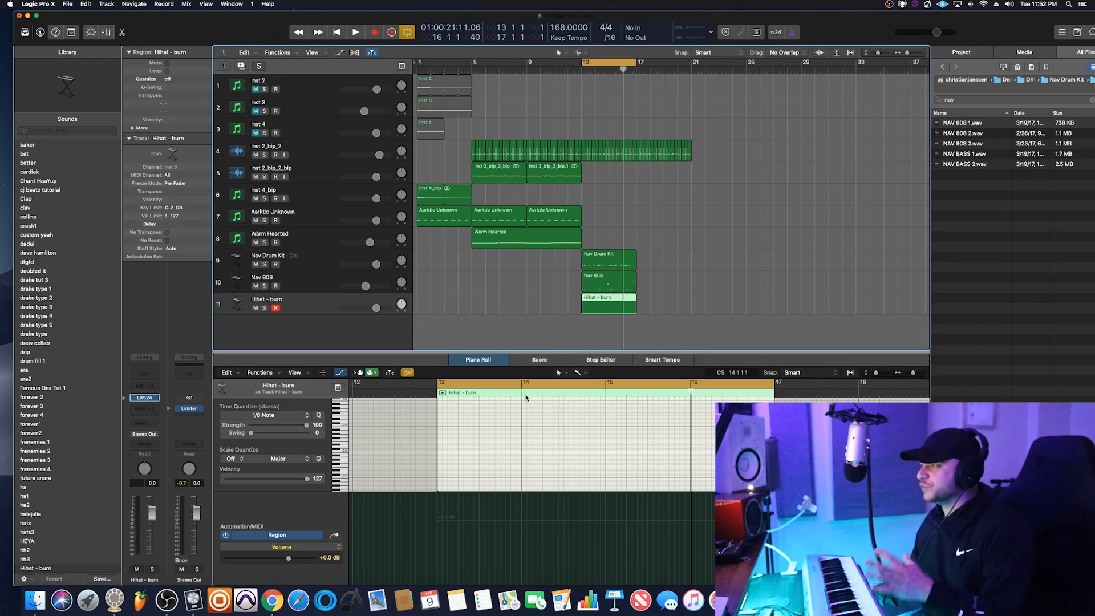
# Set the Hihat - burn region's time quantize to 1/16 Note and add G2 notes at 13 1 1, 13 1 2, 13 2 3 and 13 3 1
pyautogui.click(264, 416)
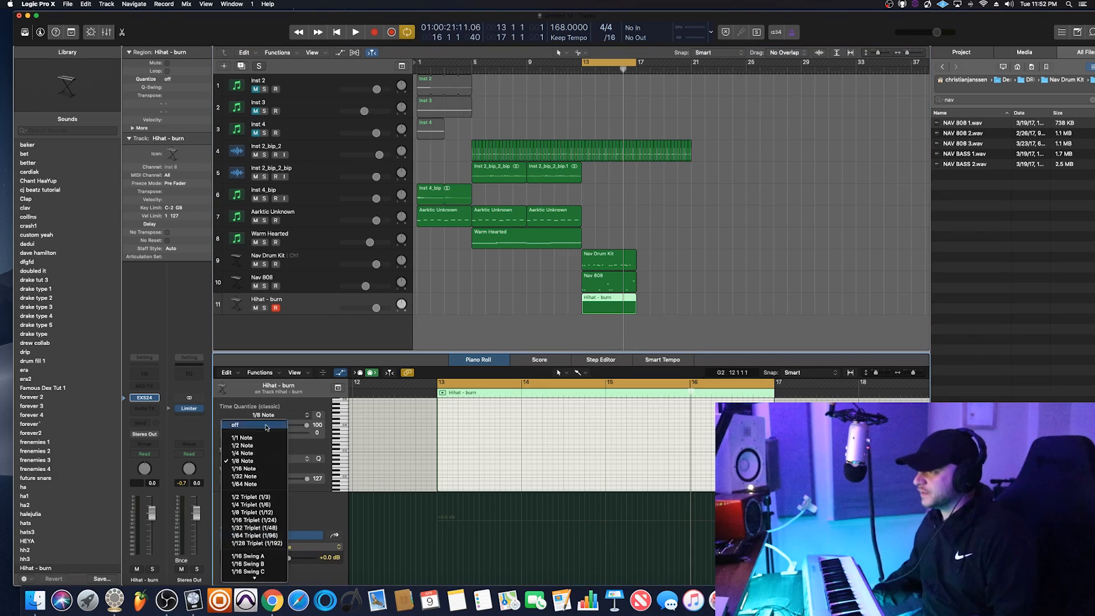
pyautogui.click(289, 469)
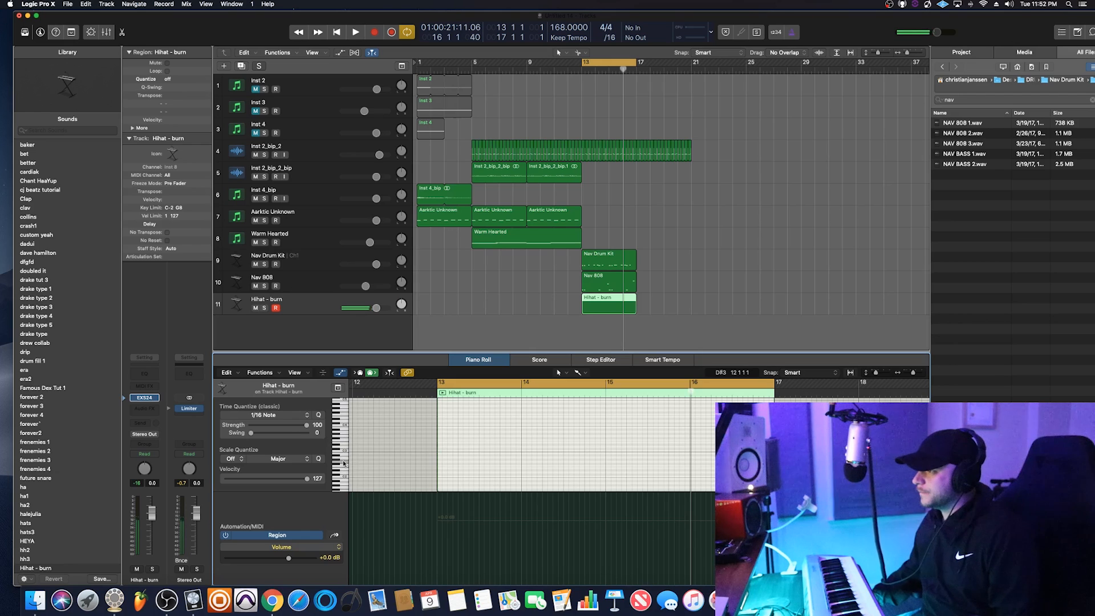
pyautogui.keyDown('super'); pyautogui.click(442, 463); pyautogui.keyUp('super')
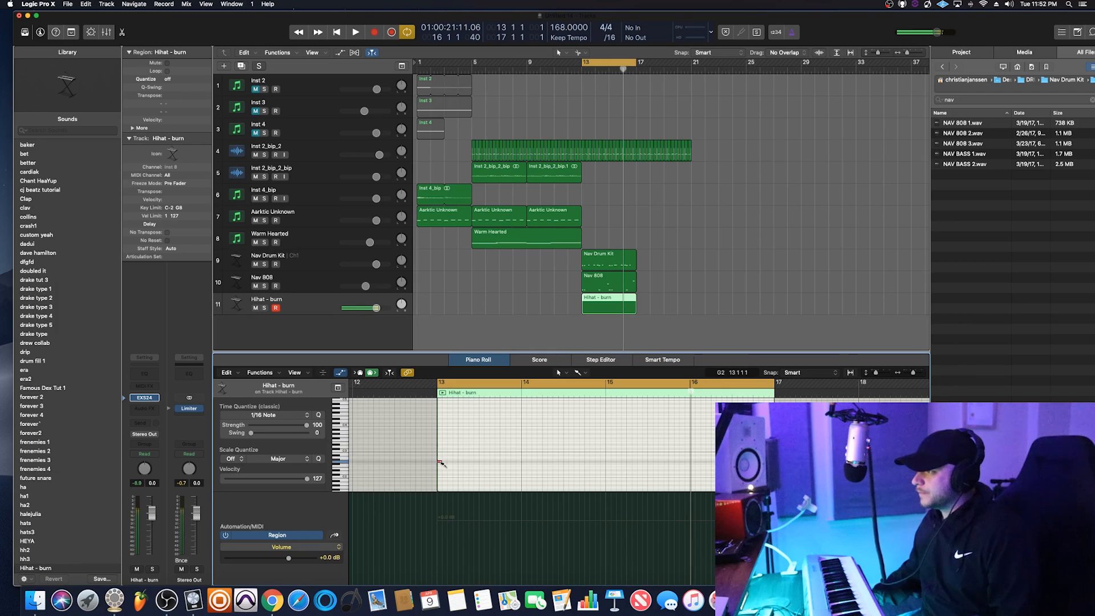
pyautogui.press('space')
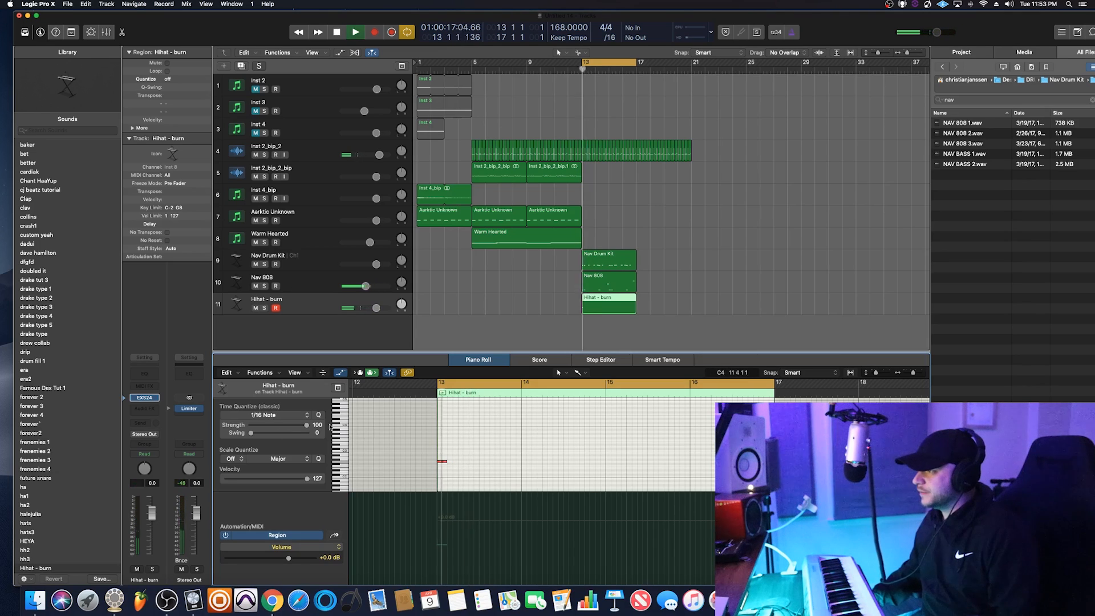
pyautogui.keyDown('super'); pyautogui.click(483, 462); pyautogui.keyUp('super')
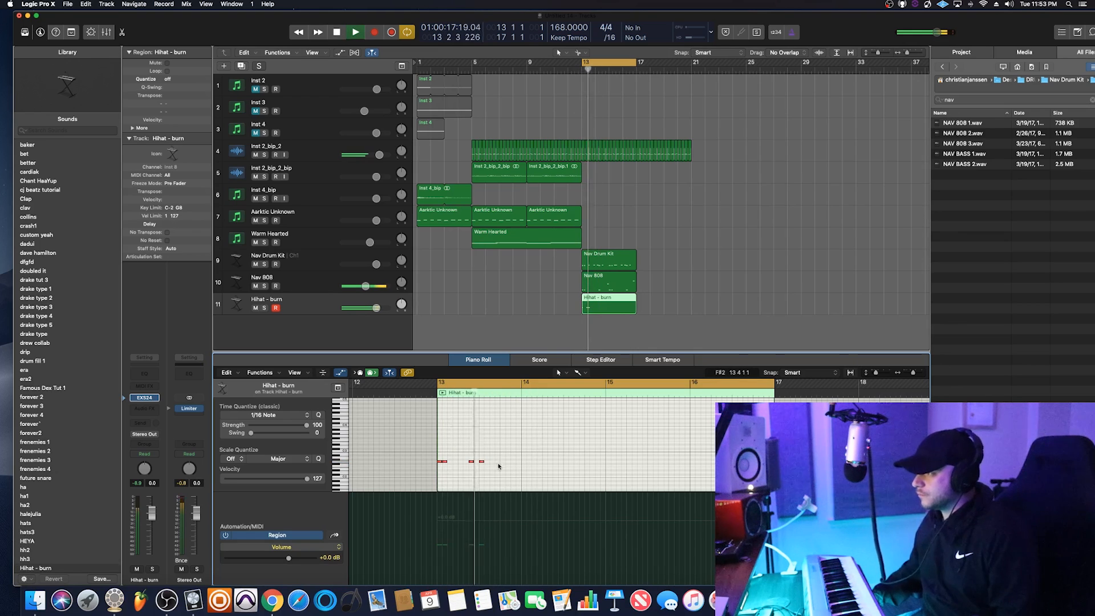
# Set the time quantize to 1/32 Triplet (1/48) and add a six-note hi-hat roll from 13 4 3, lowered an octave to G1
pyautogui.click(290, 416)
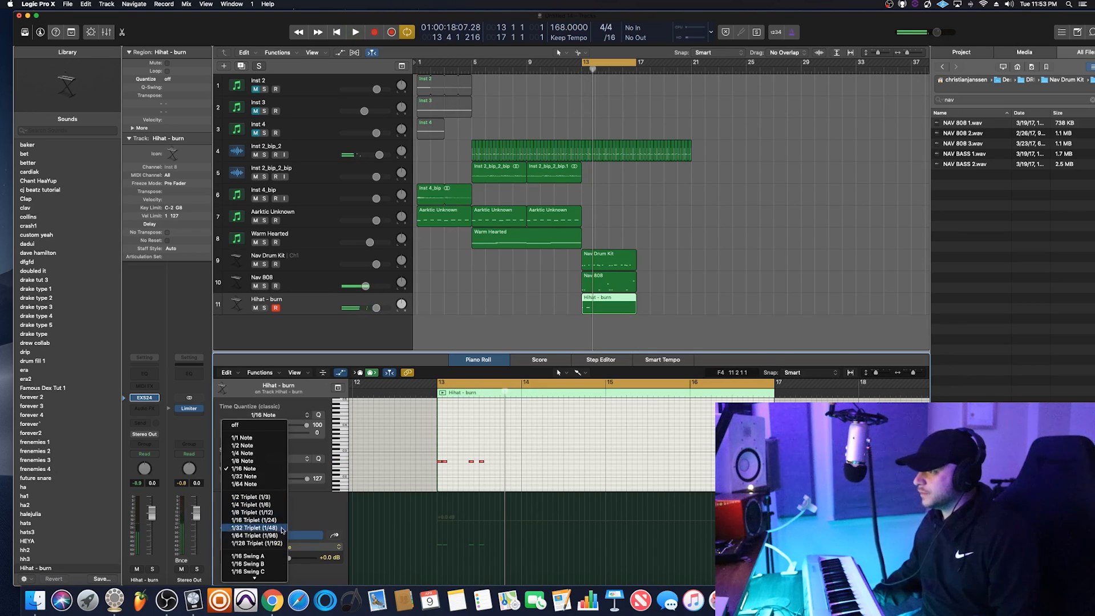
pyautogui.click(279, 528)
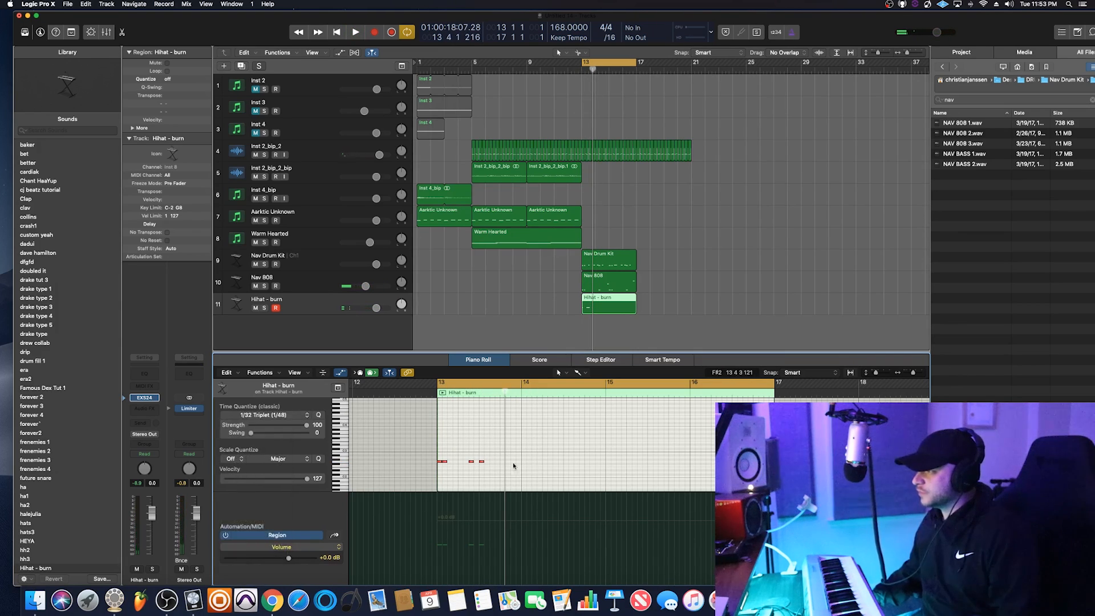
pyautogui.keyDown('super'); pyautogui.click(513, 462); pyautogui.keyUp('super')
pyautogui.moveTo(517, 461); pyautogui.dragTo(519, 462)
pyautogui.press('space')
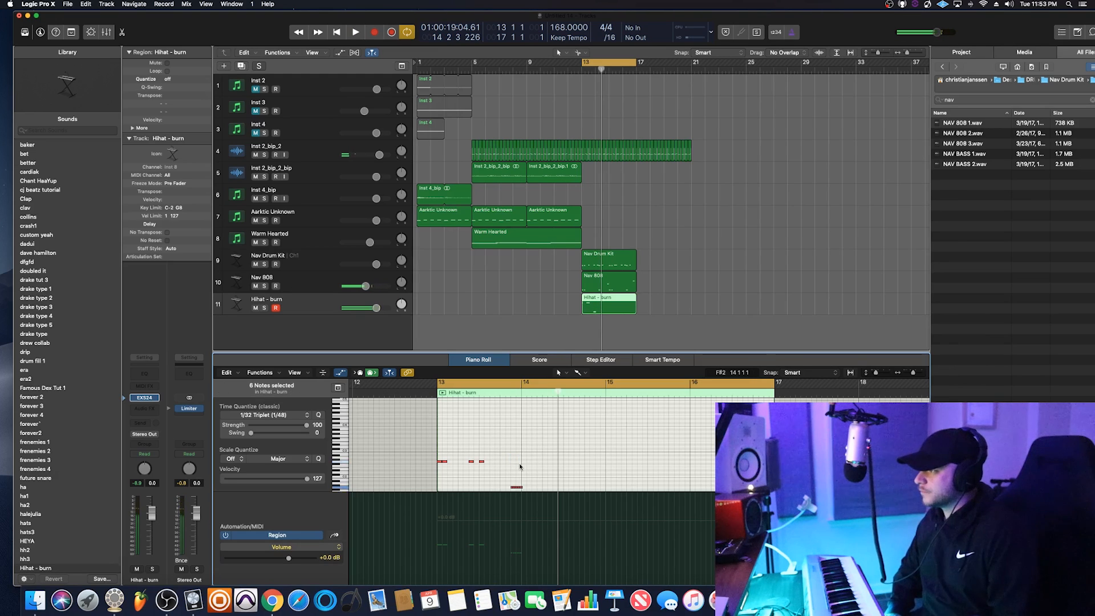
# Raise the six-note hi-hat roll at the end of bar 13 to D#2, checking its pitch against playback
pyautogui.hscroll(-2, 531, 462)
pyautogui.scroll(-1, 530, 462)
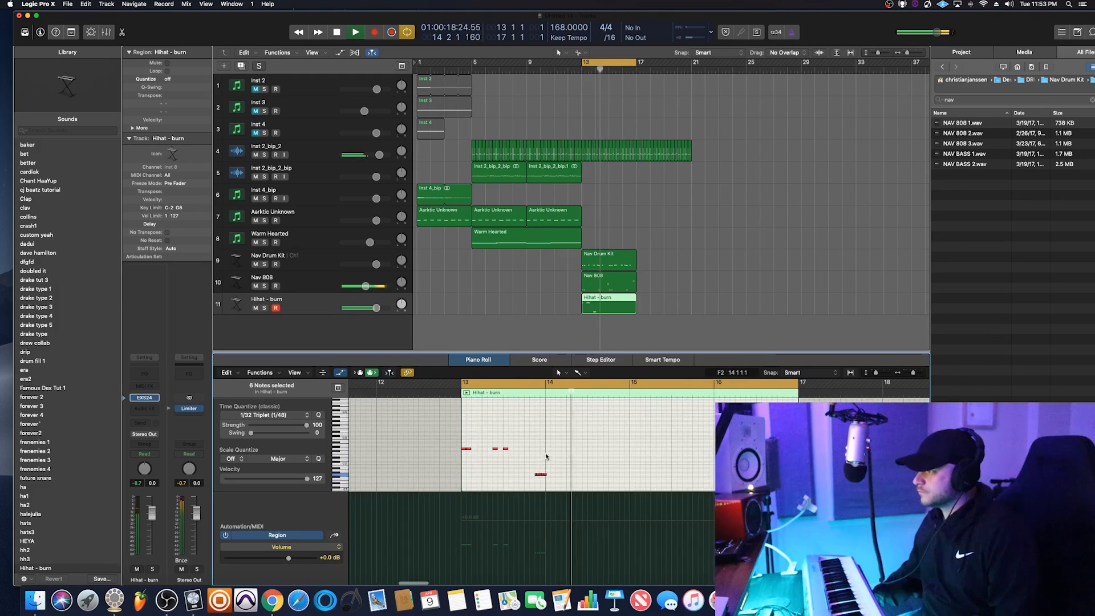
pyautogui.moveTo(543, 475); pyautogui.dragTo(543, 464)
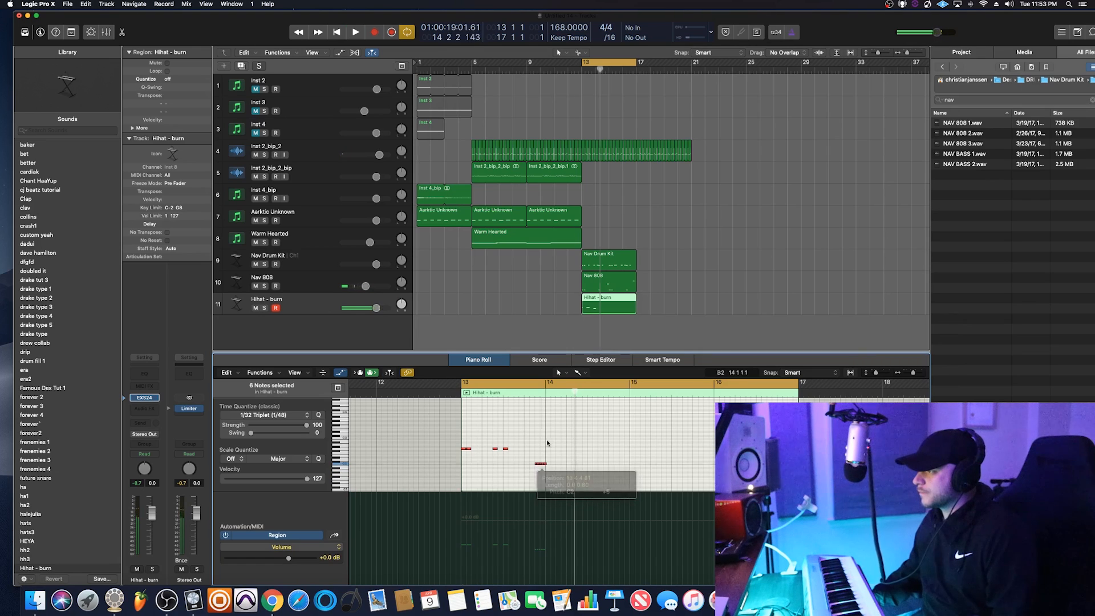
pyautogui.press('space')
pyautogui.moveTo(541, 463); pyautogui.dragTo(539, 457)
pyautogui.press('space')
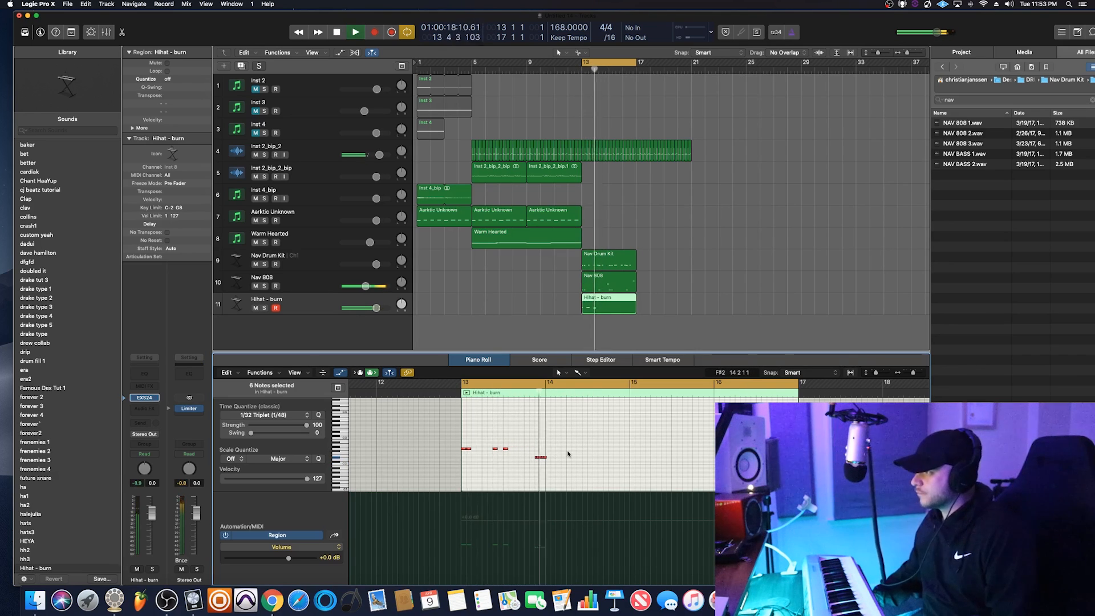
pyautogui.press('space')
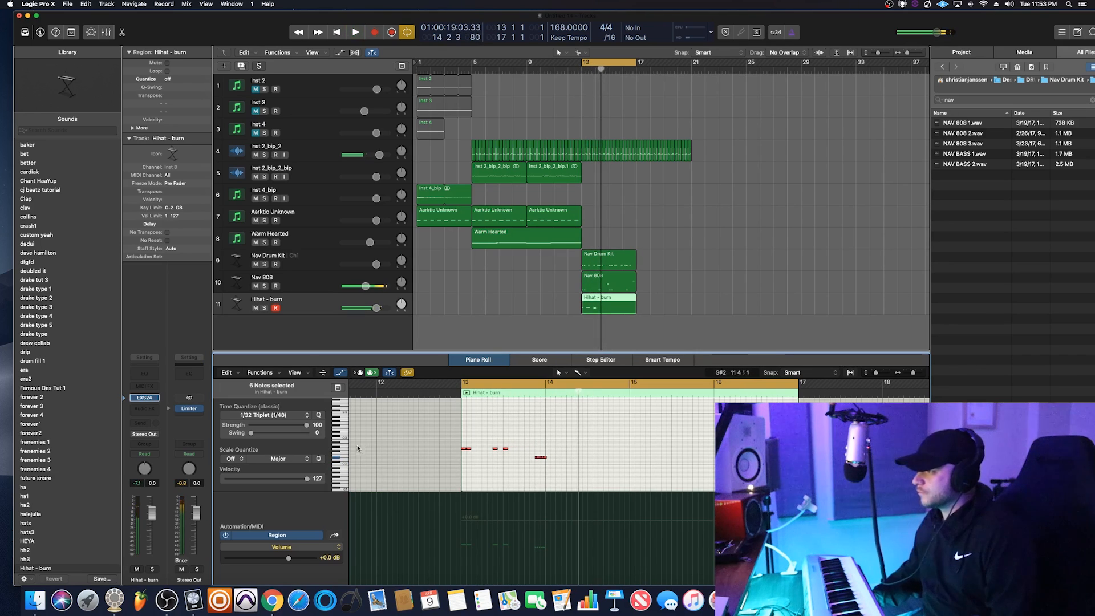
# Set the hi-hat time quantize to 1/16 Note and add G2 notes at 14 2 1 and 14 2 3, checking them with playback
pyautogui.click(268, 414)
pyautogui.click(268, 468)
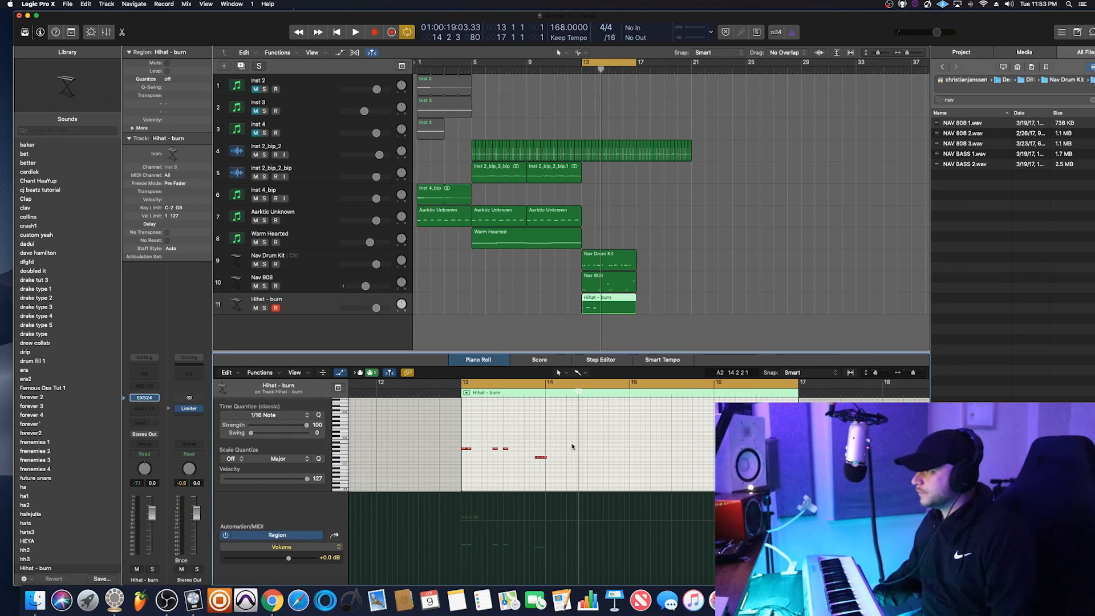
pyautogui.press('space')
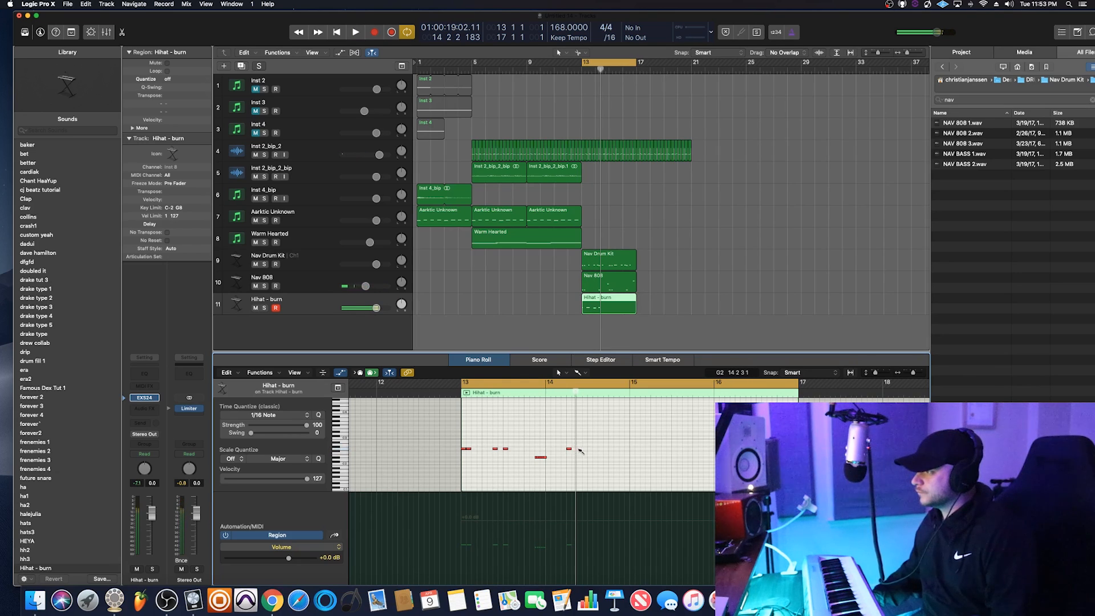
pyautogui.press('space')
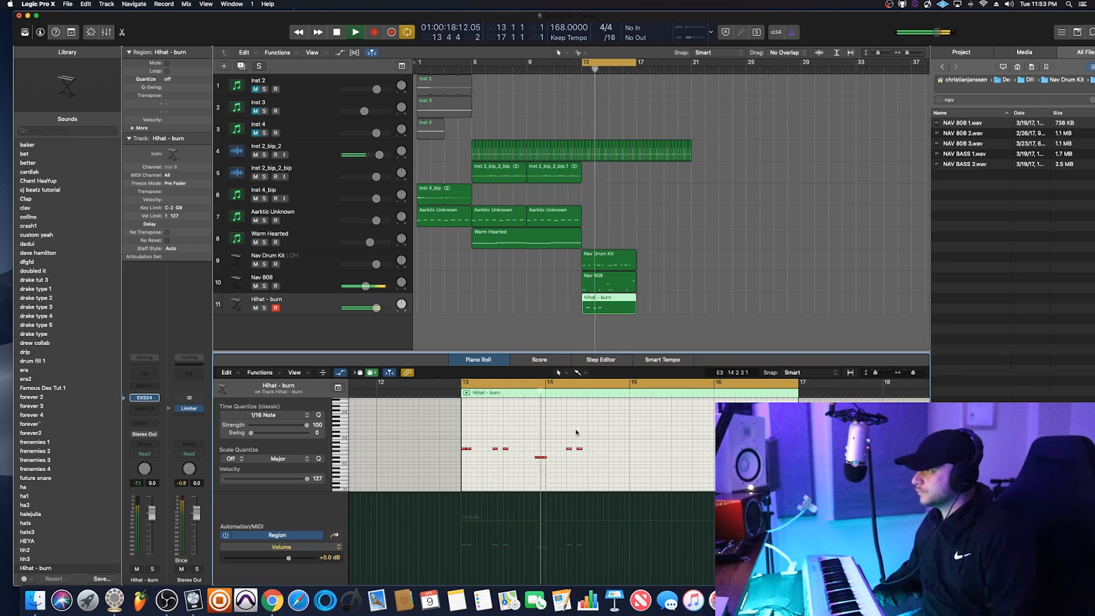
pyautogui.press('space')
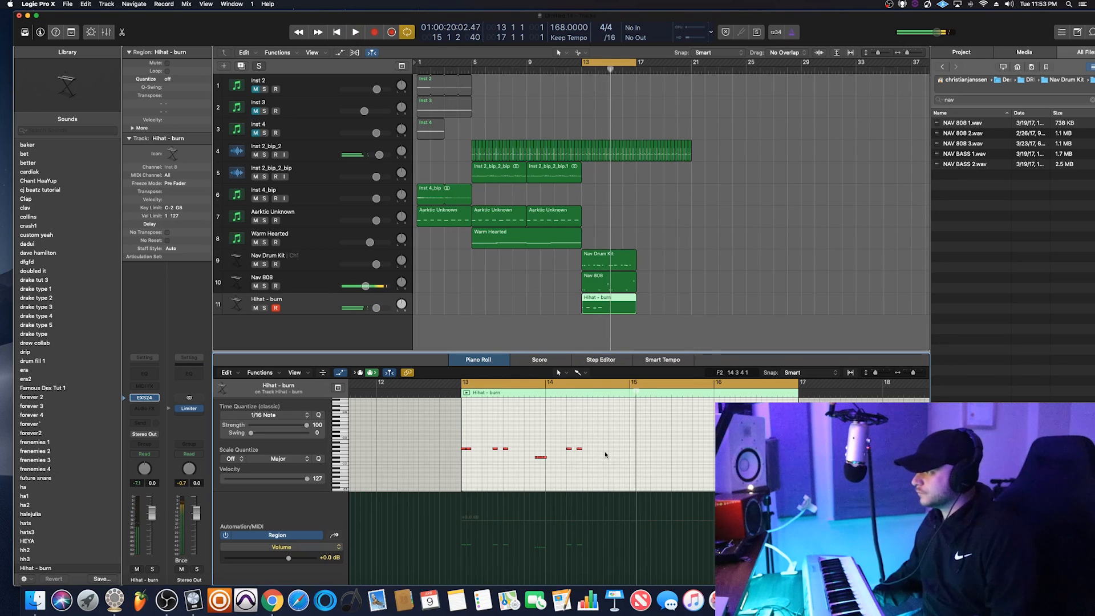
# Set the time quantize to 1/16 Triplet (1/24), add a short G2 triplet roll at 14 4 1, and audition it
pyautogui.click(253, 415)
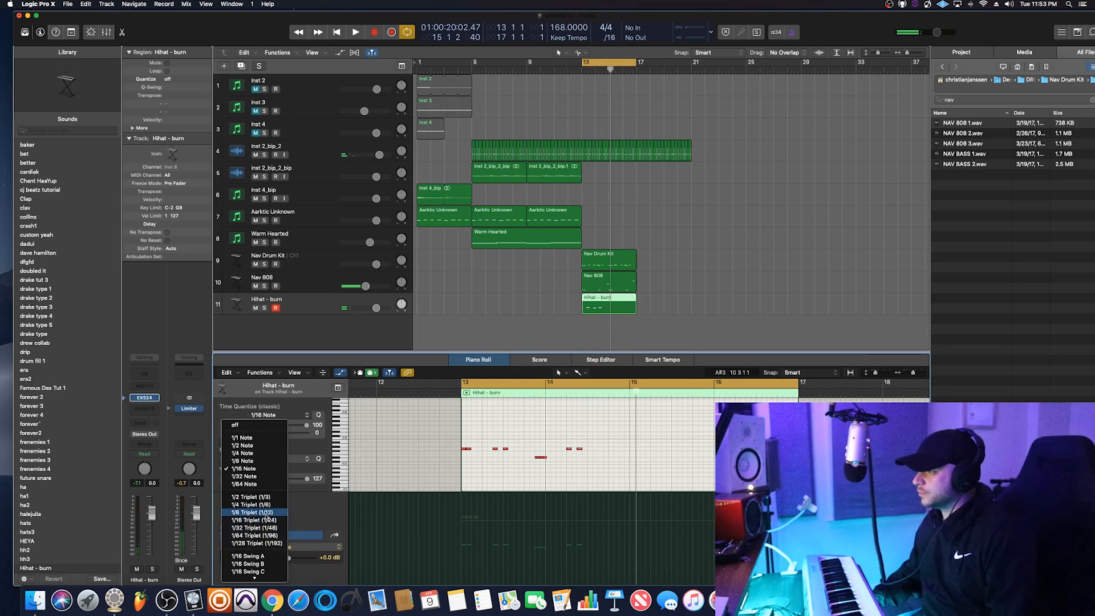
pyautogui.click(301, 521)
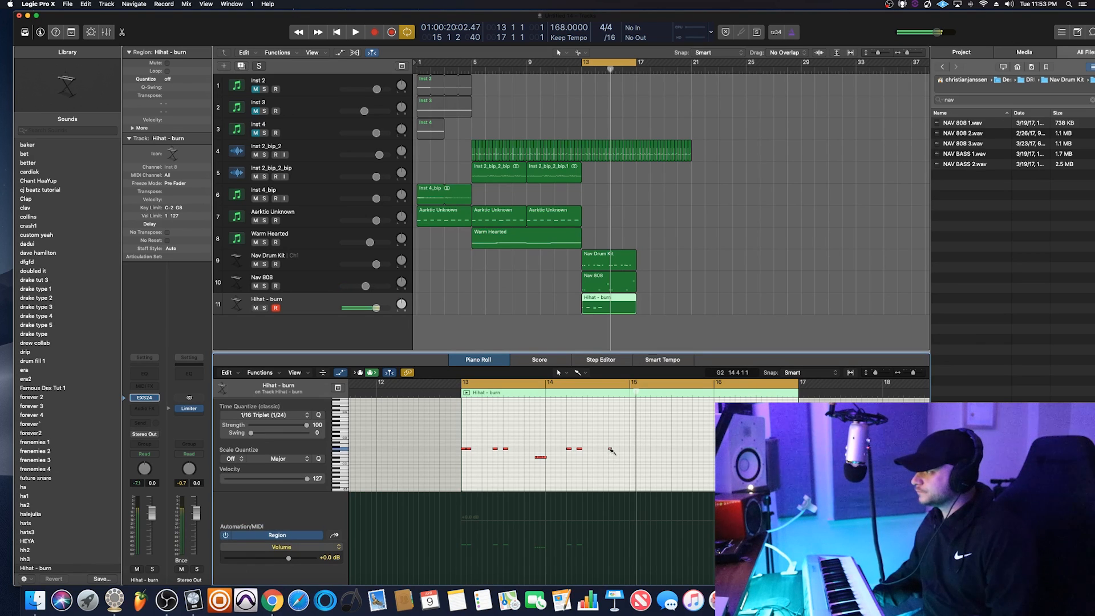
pyautogui.press('space')
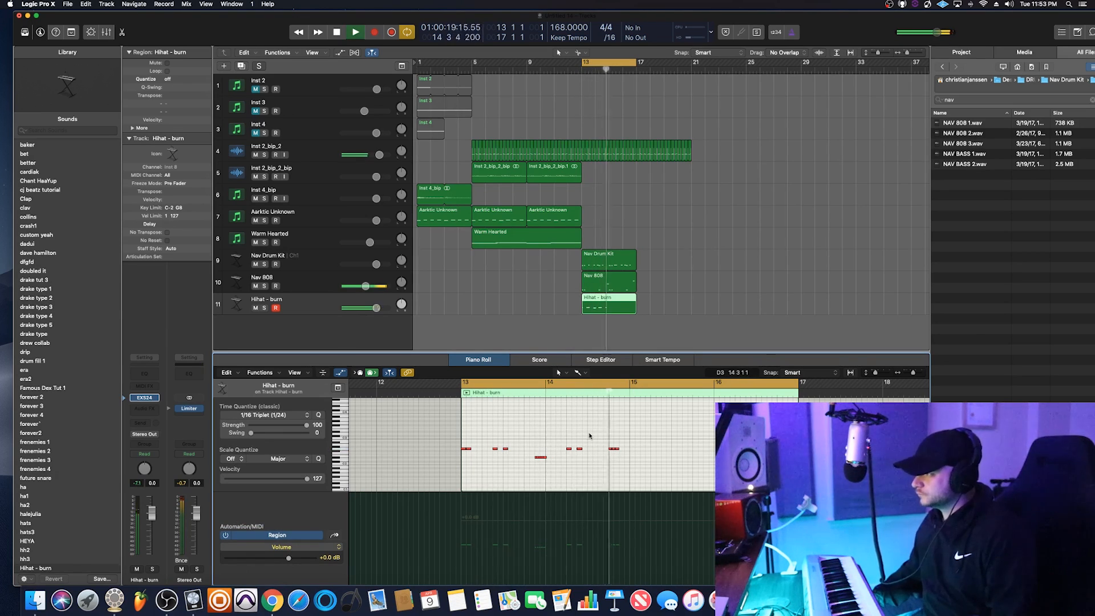
pyautogui.press('space')
pyautogui.moveTo(635, 474); pyautogui.dragTo(448, 433)
pyautogui.press('space')
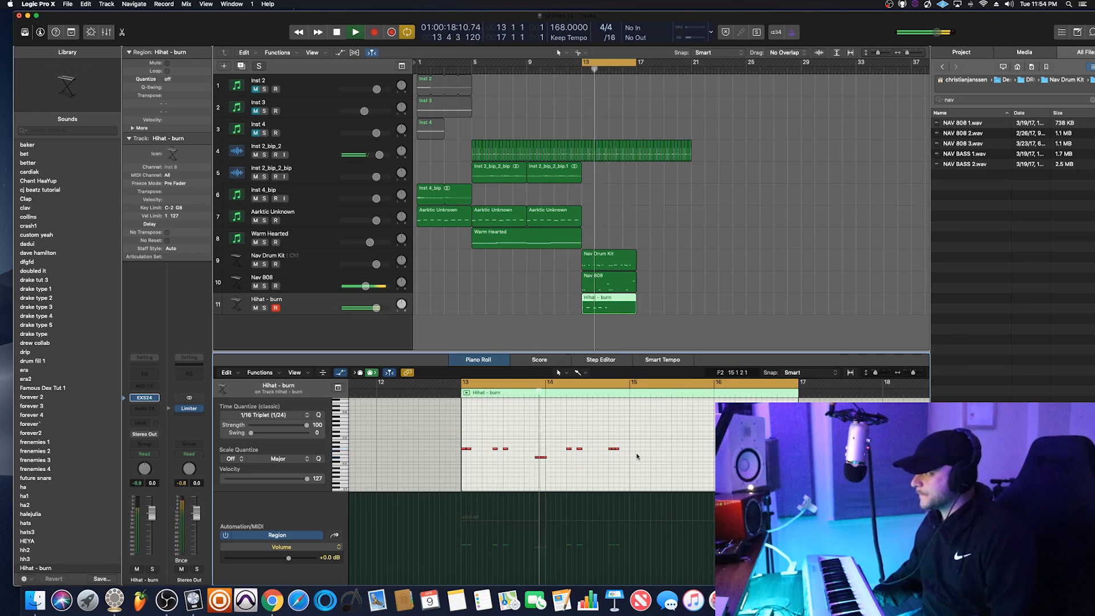
# Set the time quantize to 1/16 Note and add G2 hi-hat notes at 15 1 1, 15 1 2, 15 2 1 and 15 2 3
pyautogui.click(252, 419)
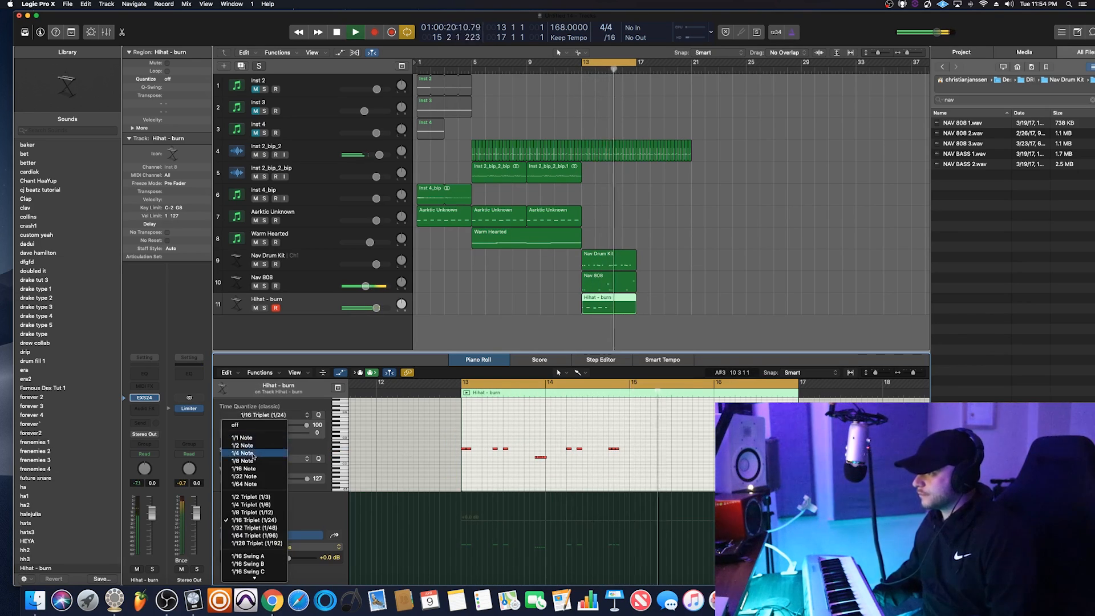
pyautogui.click(295, 461)
pyautogui.press('space')
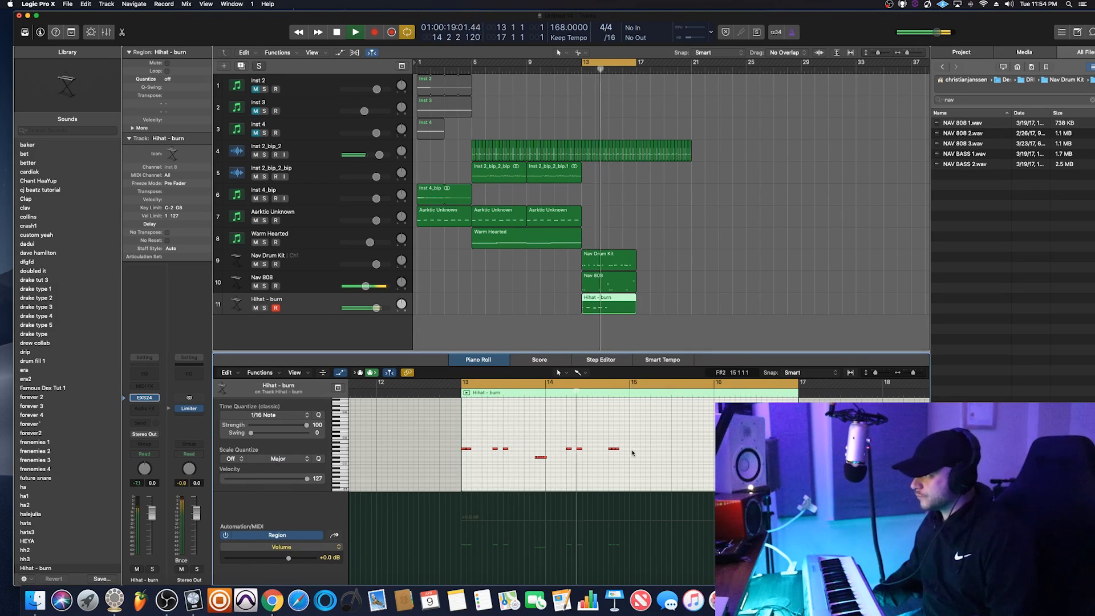
pyautogui.press('space')
pyautogui.press('space')
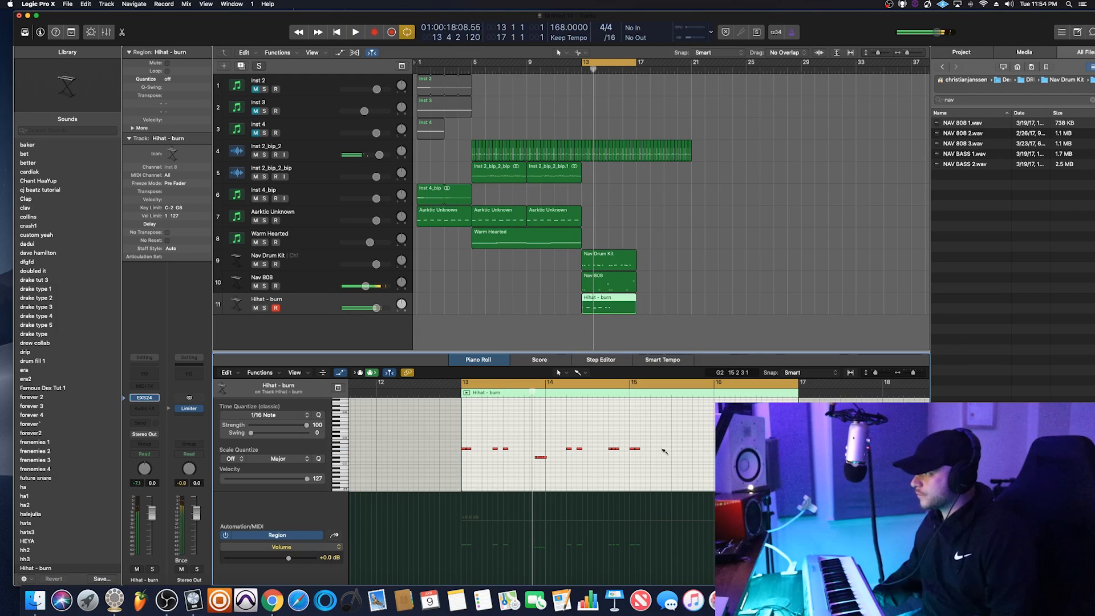
pyautogui.press('space')
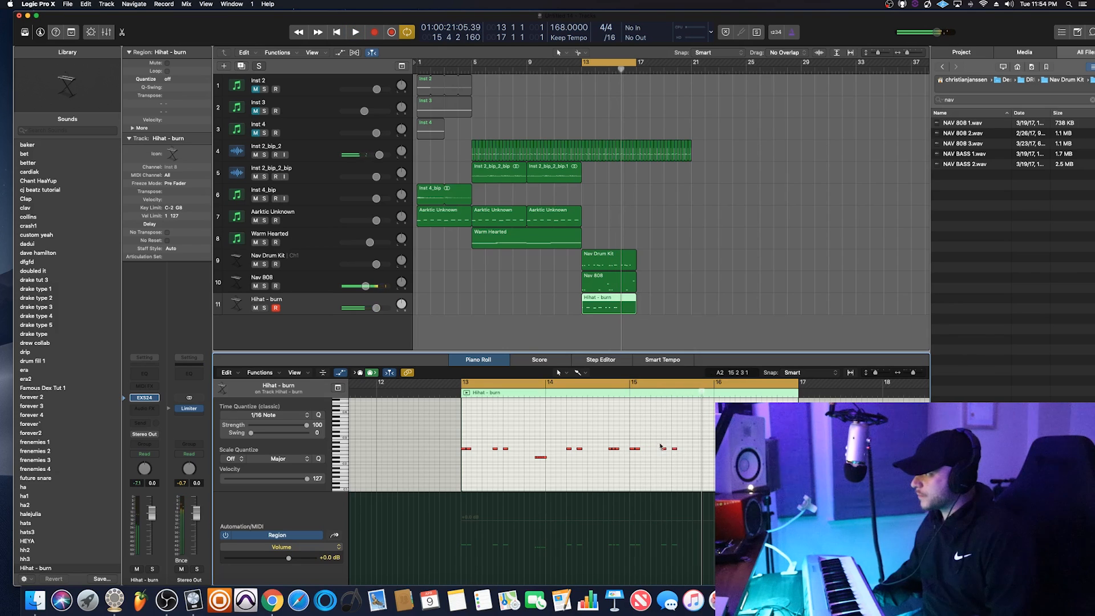
pyautogui.moveTo(676, 453); pyautogui.dragTo(665, 452)
# Add D#2 hi-hat notes at 15 4 1 and 15 4 3, plus three notes in bar 16 on G#2
pyautogui.press('space')
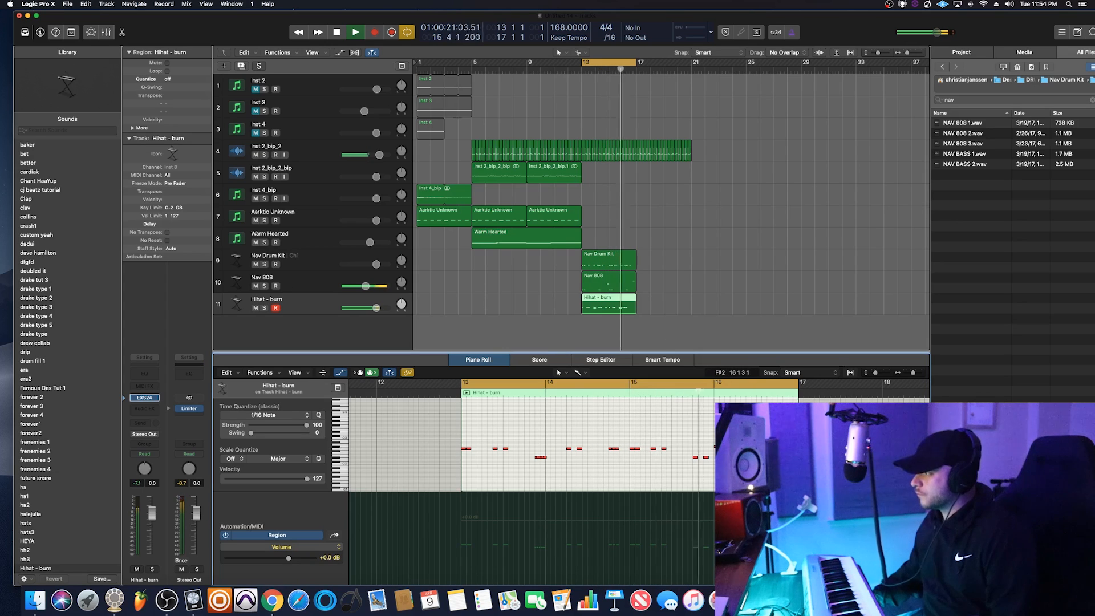
pyautogui.moveTo(706, 439); pyautogui.dragTo(732, 450)
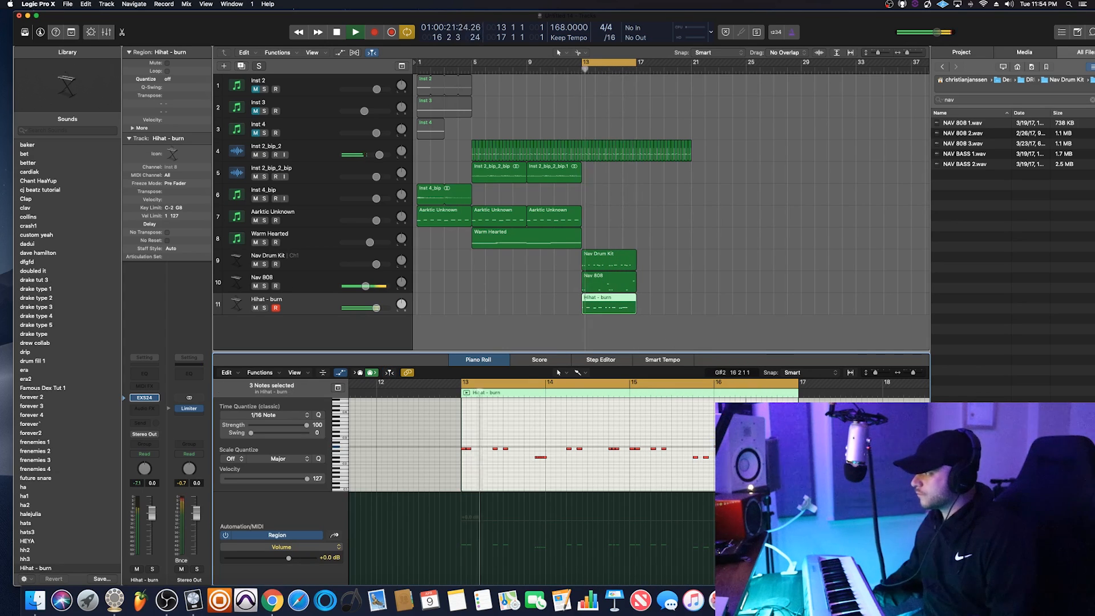
pyautogui.click(717, 429)
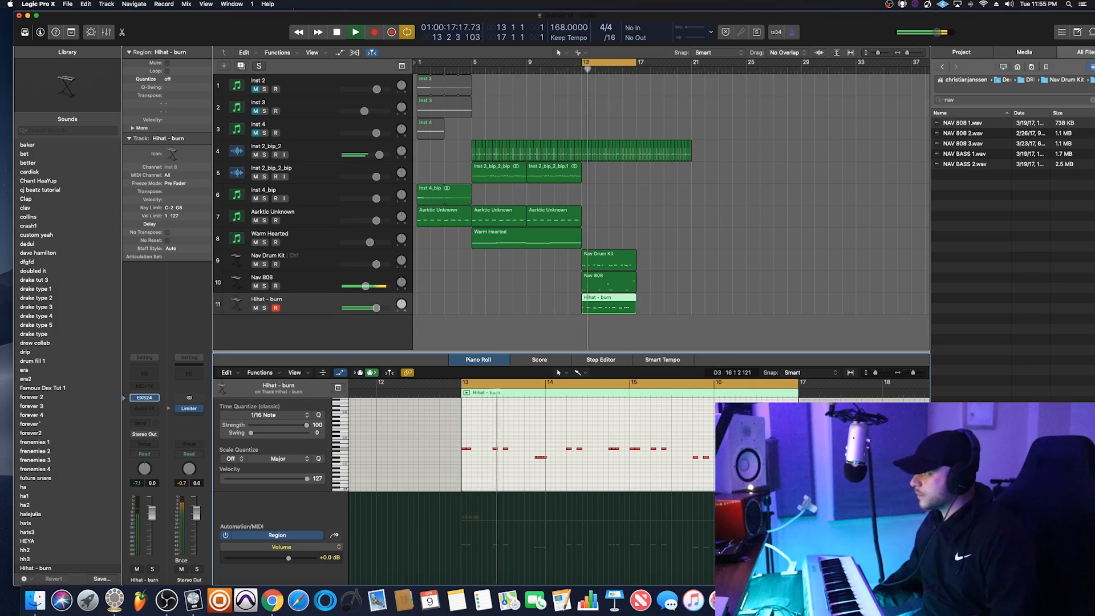
# Duplicate the Nav Drum Kit, Nav 808 and Hihat - burn regions from bar 13 to bar 17
pyautogui.moveTo(641, 300)
pyautogui.mouseDown()
pyautogui.moveTo(597, 261)
pyautogui.moveTo(652, 261)
pyautogui.mouseUp()
pyautogui.press('space')
pyautogui.click(672, 230)
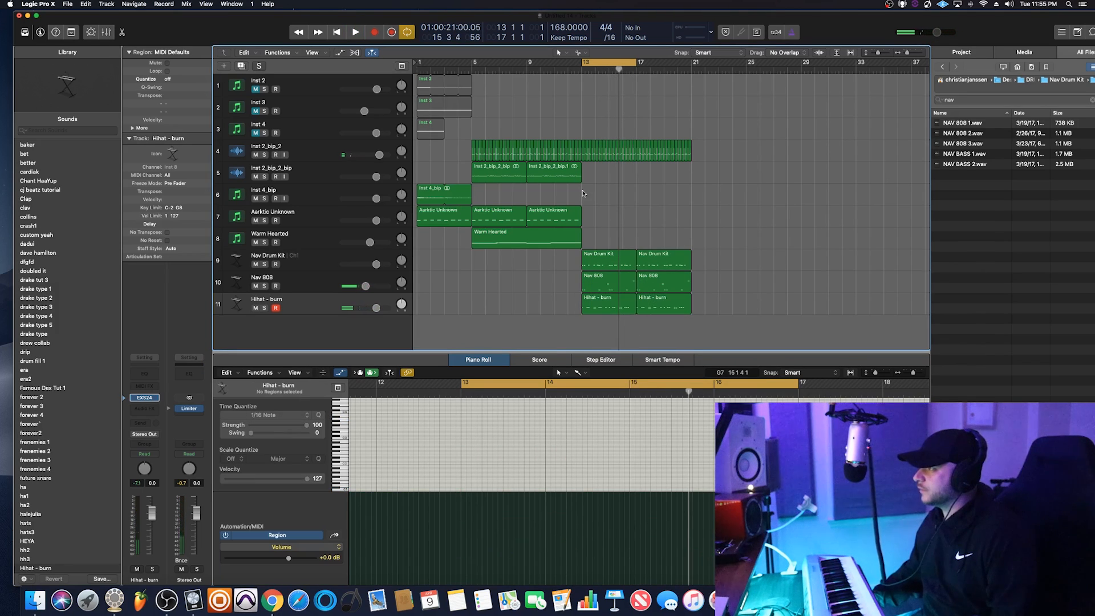
# Copy the Inst 2_bip_2_bip region to bar 17 and the Inst 4_bip region to bar 25
pyautogui.press('super+Left')
pyautogui.press('super+Left')
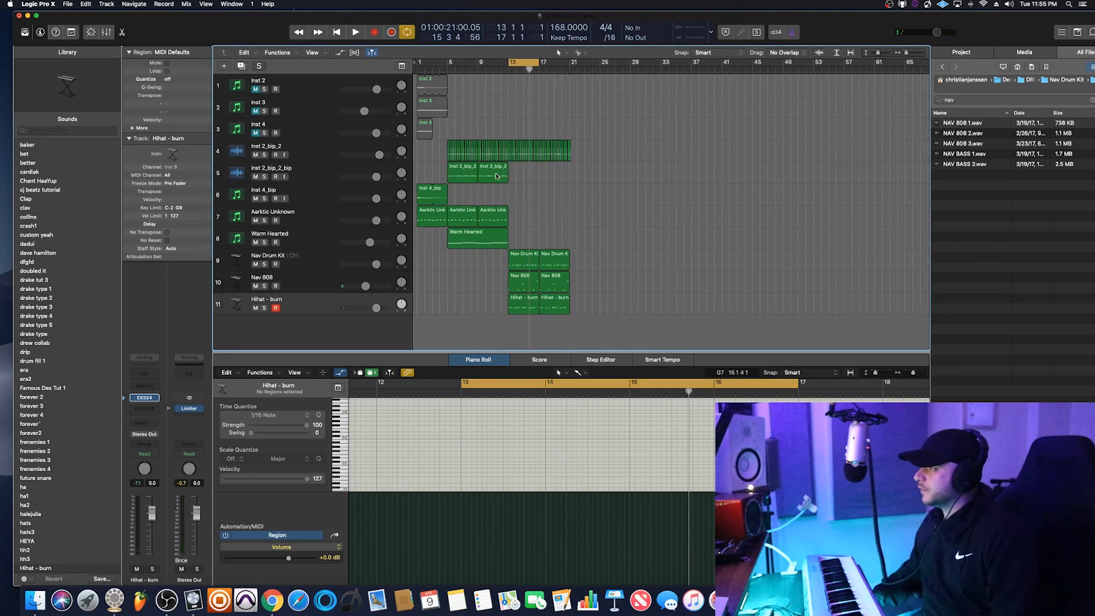
pyautogui.moveTo(486, 176); pyautogui.dragTo(549, 178)
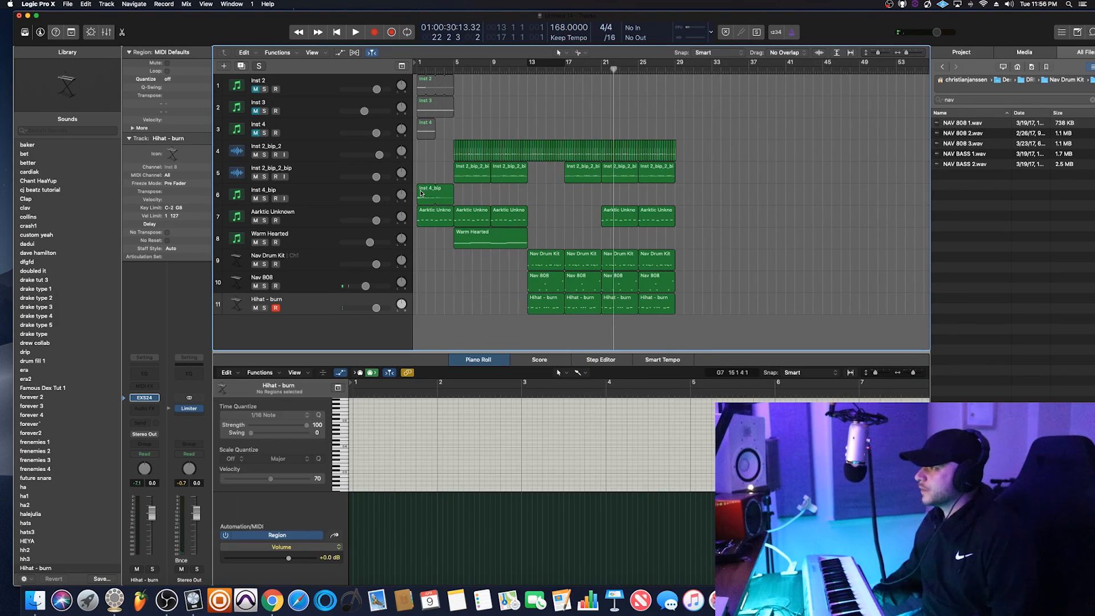
pyautogui.moveTo(435, 193); pyautogui.dragTo(643, 195)
# Delete the chopped Inst 2_bip_2 slices and the Inst 2_bip_2_bip region between bars 25 and 29
pyautogui.click(682, 158)
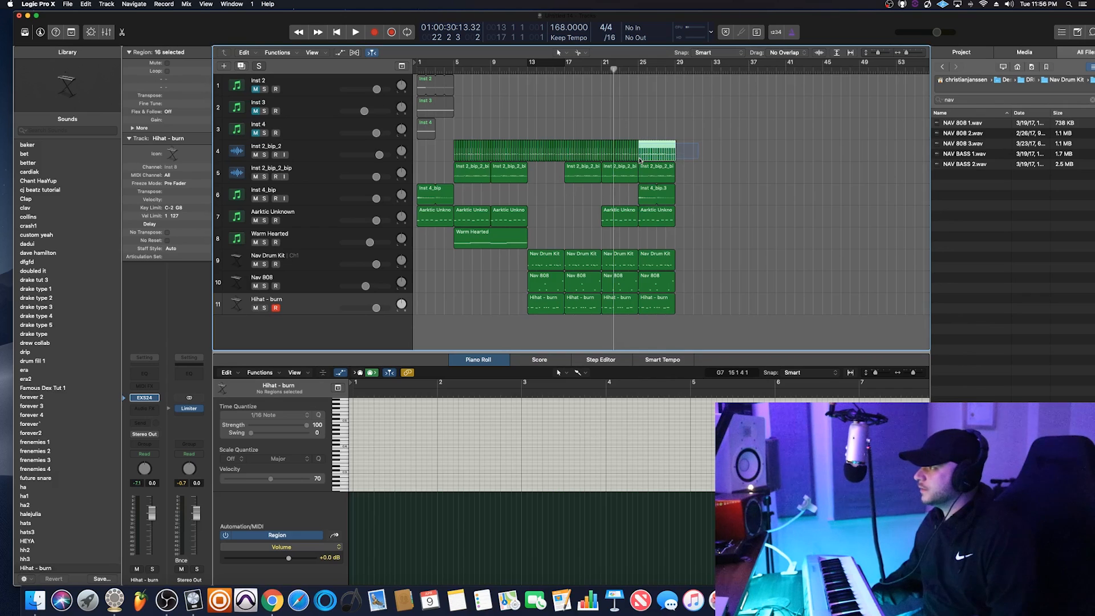
pyautogui.press('Delete')
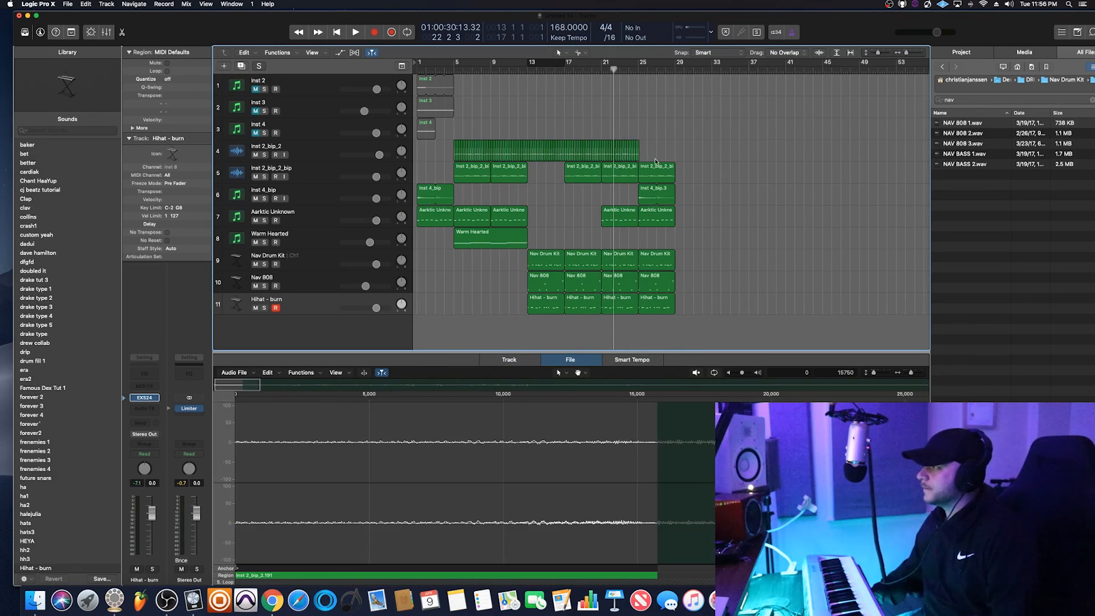
pyautogui.click(654, 172)
pyautogui.press('Delete')
# Play through the transition into the section at bar 25 to review the arrangement
pyautogui.press('space')
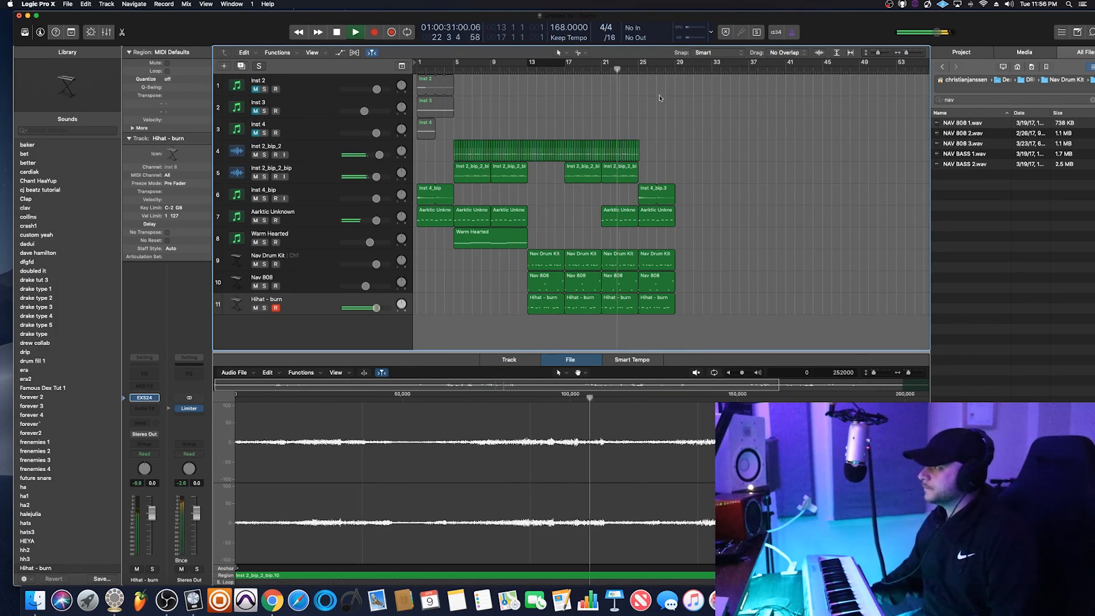
pyautogui.press('super+Right')
pyautogui.press('super+Right')
pyautogui.press('super+Right')
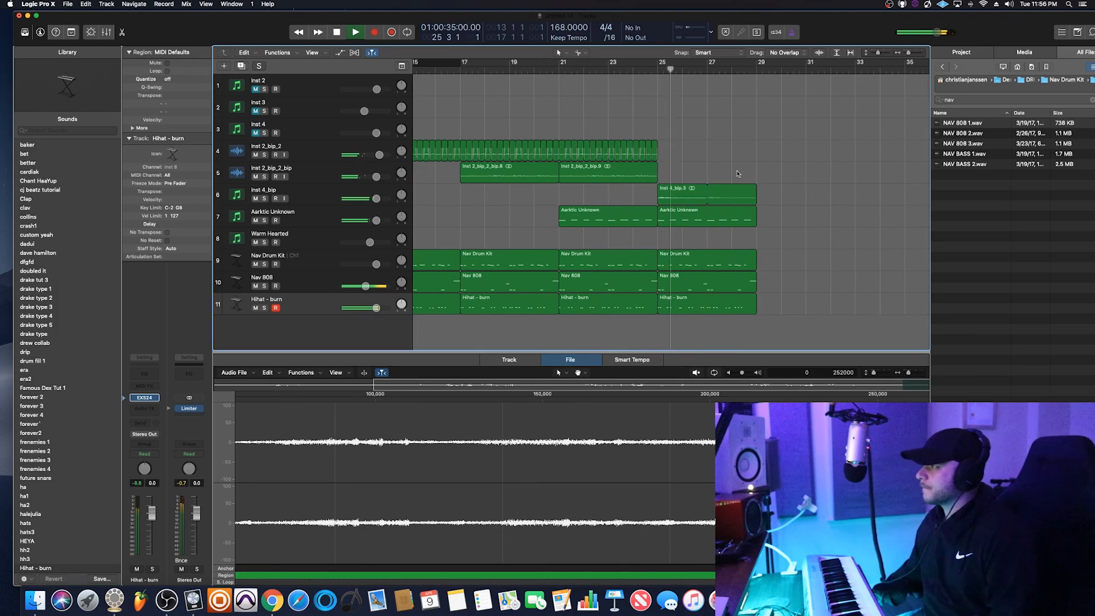
pyautogui.press('super+Left')
pyautogui.press('super+Left')
pyautogui.press('super+Left')
pyautogui.press('super+Left')
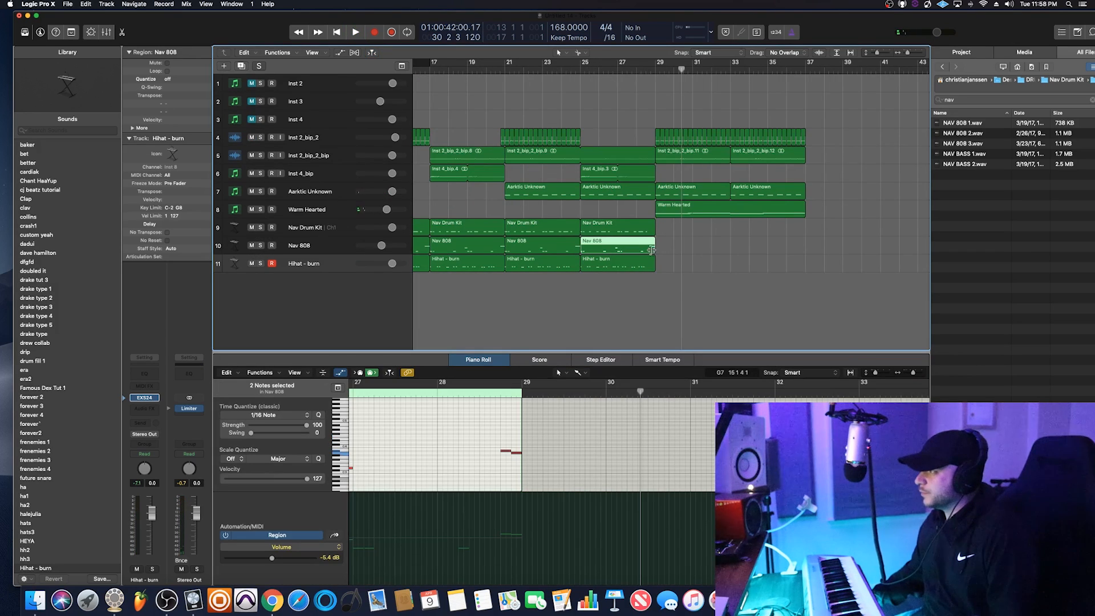
# Shorten the last Nav Drum Kit, Nav 808 and Hihat - burn regions to end about one beat before bar 29, and play the transition
pyautogui.moveTo(651, 250); pyautogui.dragTo(650, 230)
pyautogui.click(649, 265)
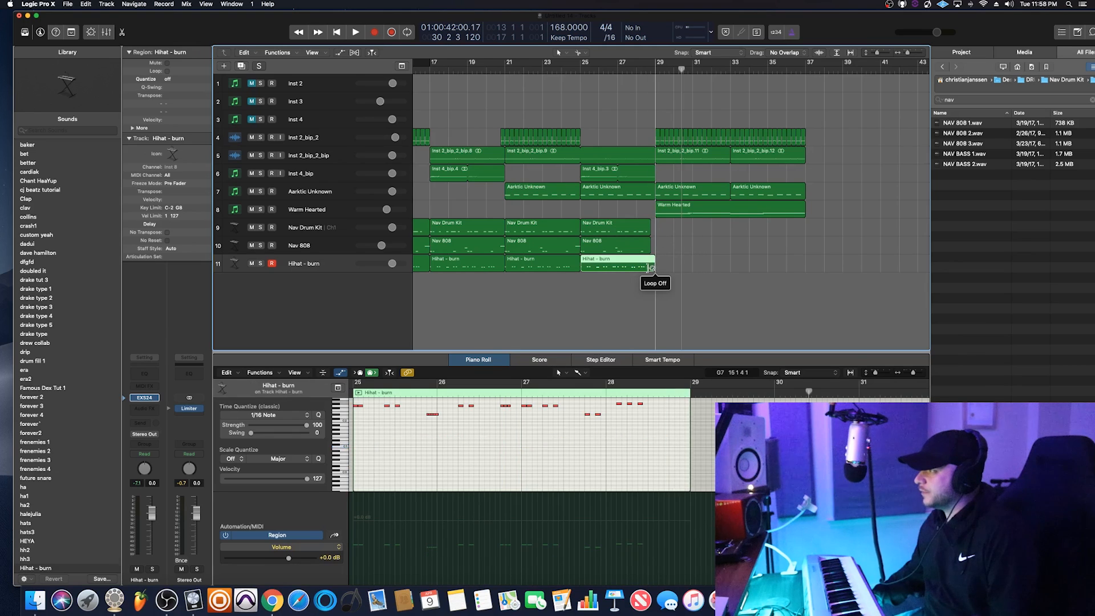
pyautogui.moveTo(648, 266); pyautogui.dragTo(644, 266)
pyautogui.press('space')
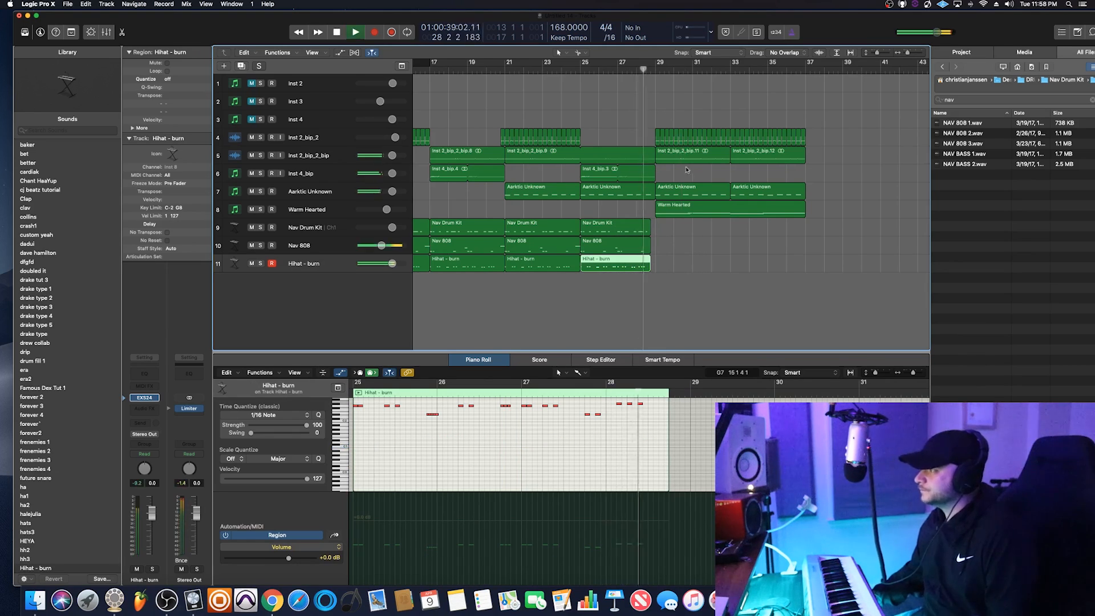
# Insert a Channel EQ on the Inst 2_bip_2 track and move its window clear of the track list
pyautogui.scroll(-10, 719, 177)
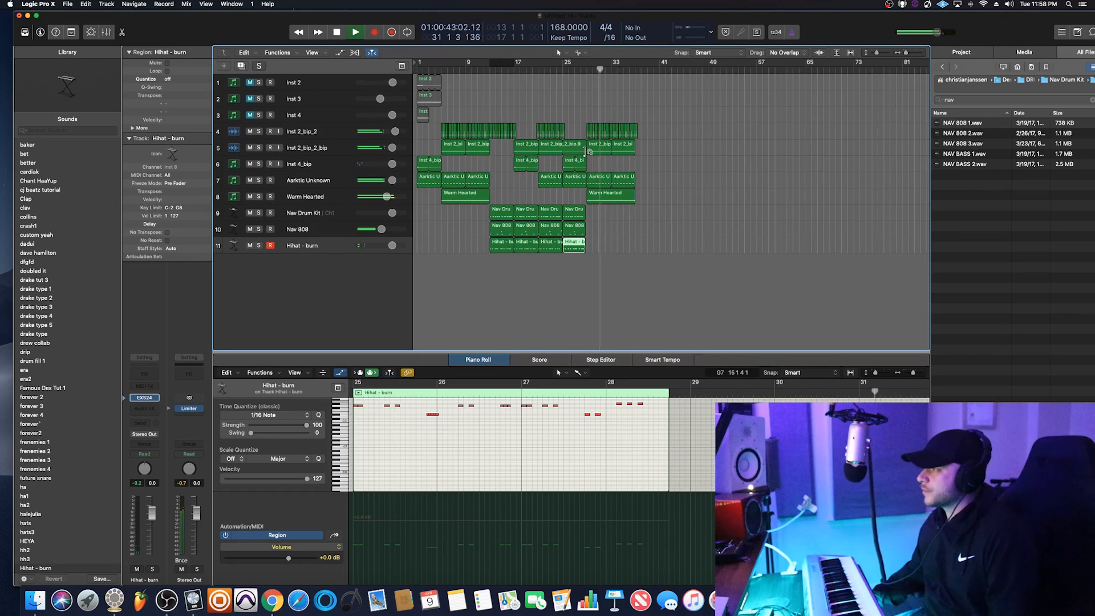
pyautogui.click(327, 135)
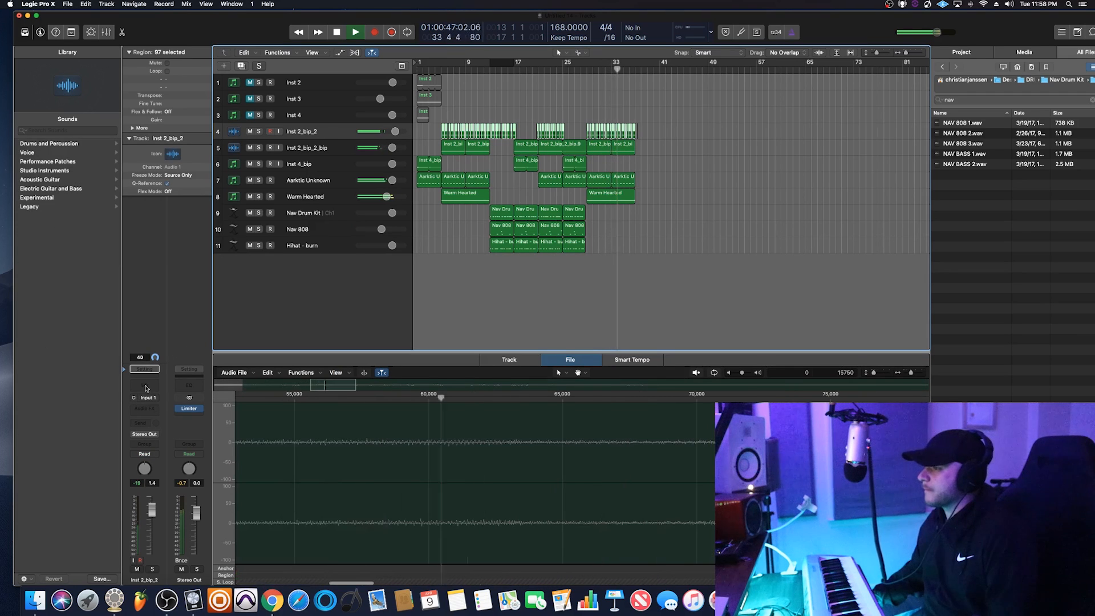
pyautogui.click(146, 388)
pyautogui.press('space')
pyautogui.moveTo(232, 24); pyautogui.dragTo(616, 264)
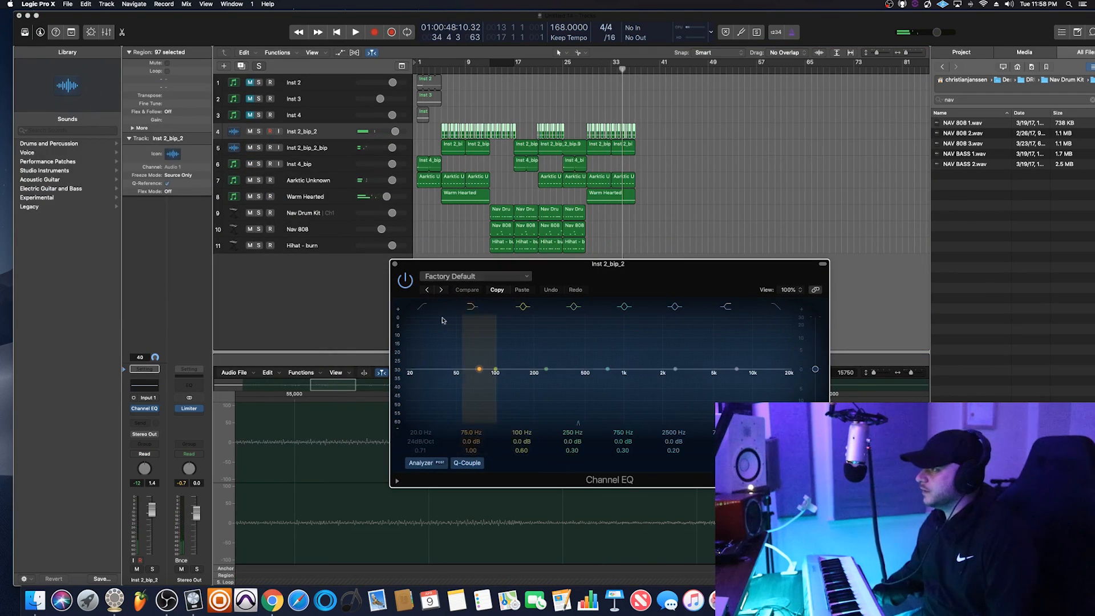
# Enable the Channel EQ's low cut filter on Inst 2_bip_2 and raise its frequency to 280 Hz
pyautogui.click(422, 307)
pyautogui.moveTo(411, 369); pyautogui.dragTo(564, 383)
pyautogui.press('space')
pyautogui.press('space')
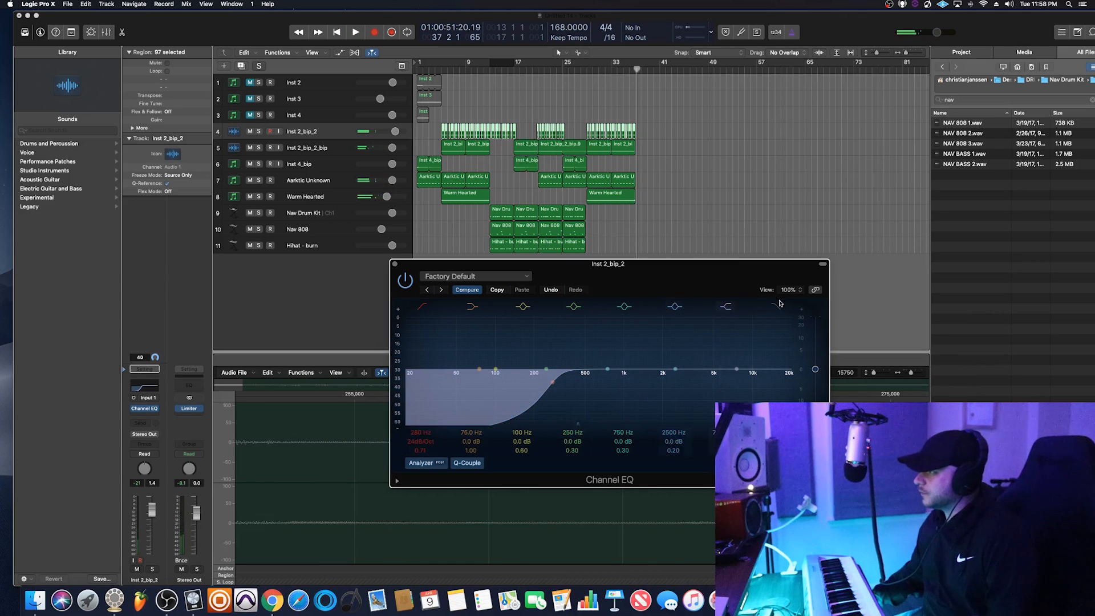
# Enable the EQ's high cut and display track automation for Inst 2_bip_2's Channel EQ High Cut Frequency
pyautogui.press('a')
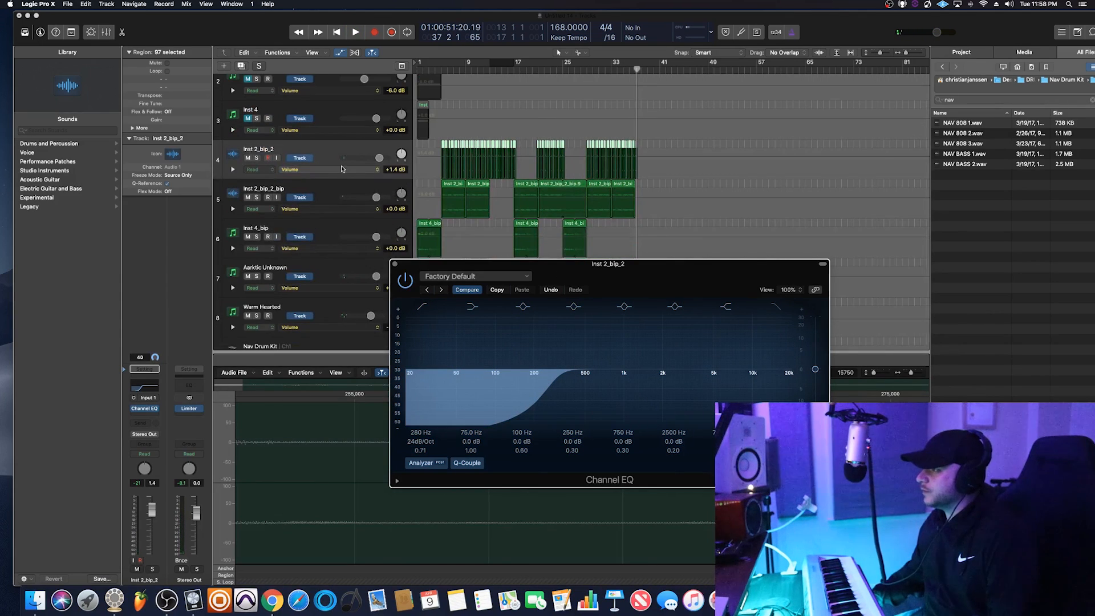
pyautogui.click(777, 308)
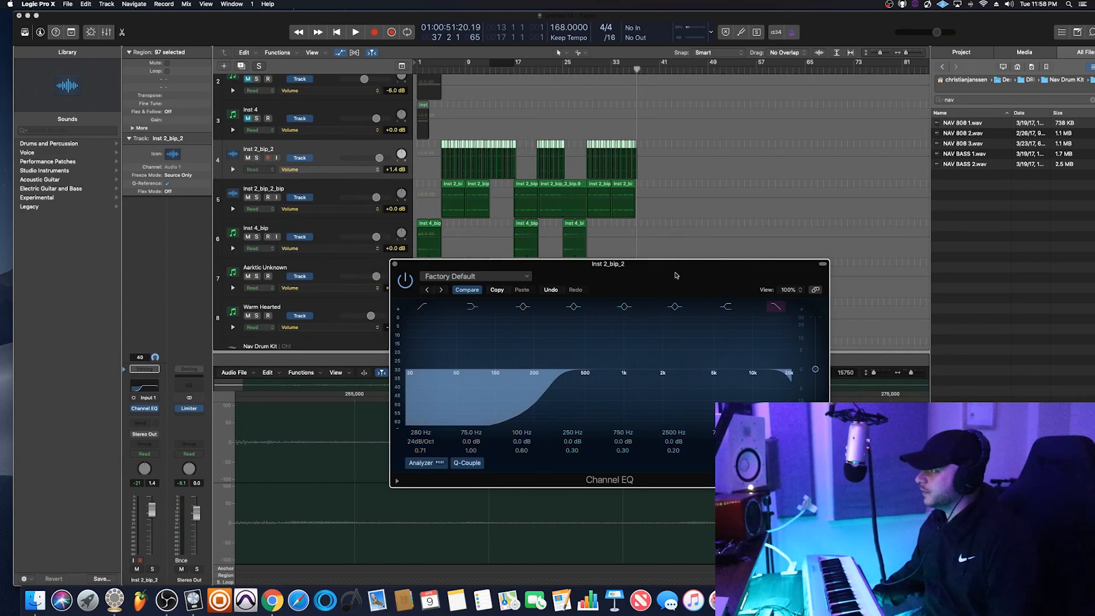
pyautogui.click(317, 171)
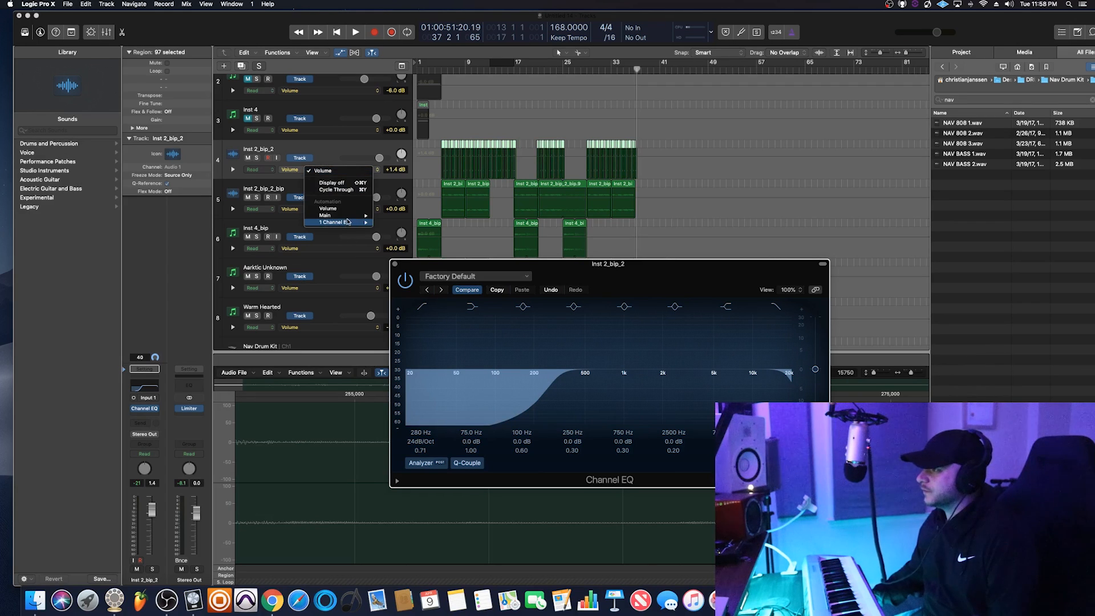
pyautogui.moveTo(348, 222)
pyautogui.click(409, 222)
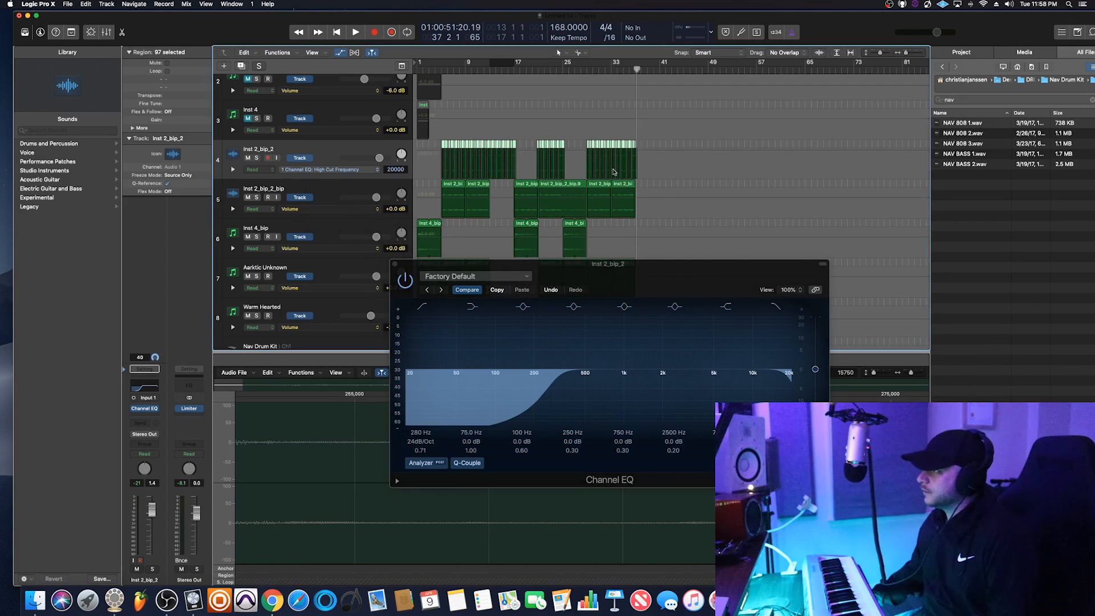
# Automate Inst 2_bip_2's high cut frequency to drop from 20000 Hz to about 960 Hz at bar 29, and play from there
pyautogui.click(576, 159)
pyautogui.moveTo(588, 151); pyautogui.dragTo(588, 163)
pyautogui.click(586, 69)
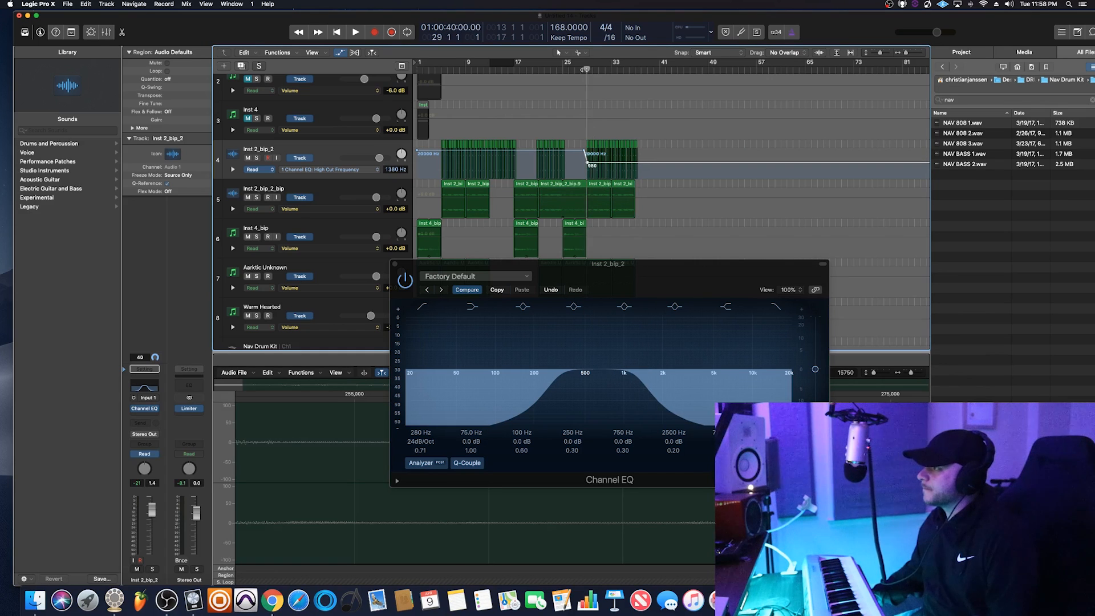
pyautogui.press('space')
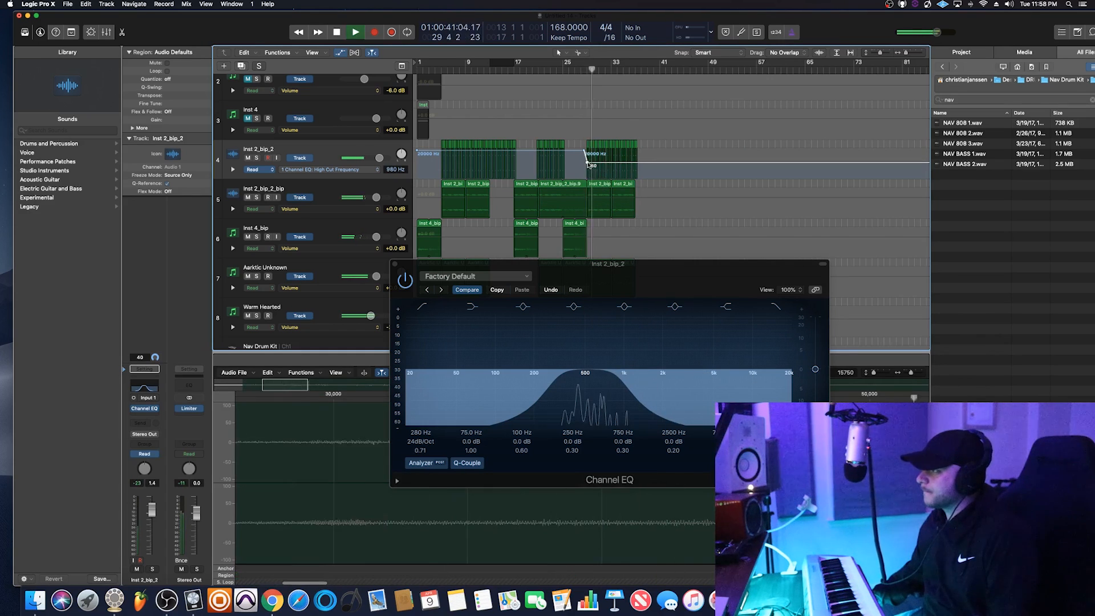
# Hide the automation lanes so the tracks area shows only the regions
pyautogui.press('a')
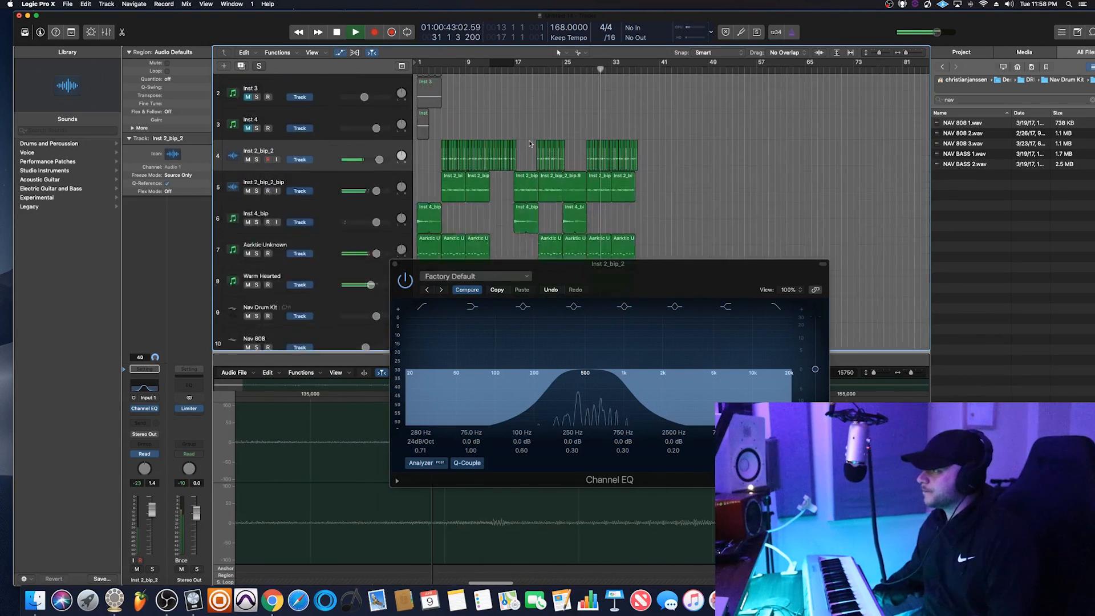
pyautogui.press('a')
pyautogui.press('a')
pyautogui.press('a')
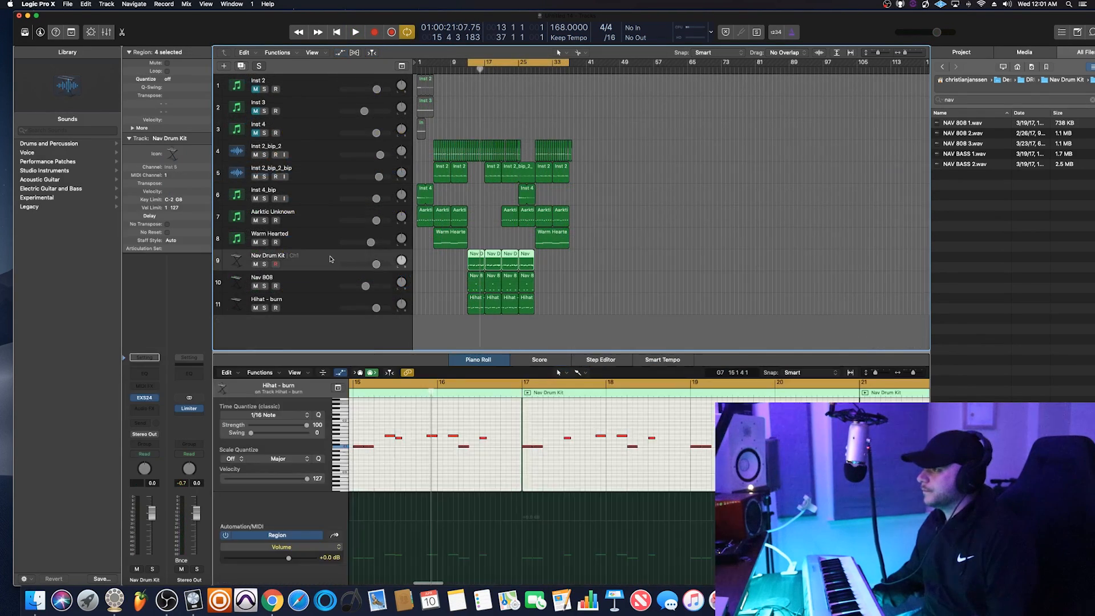
# Create a software instrument track below Nav Drum Kit and load the EXS24 sampler on it
pyautogui.click(224, 68)
pyautogui.press('Return')
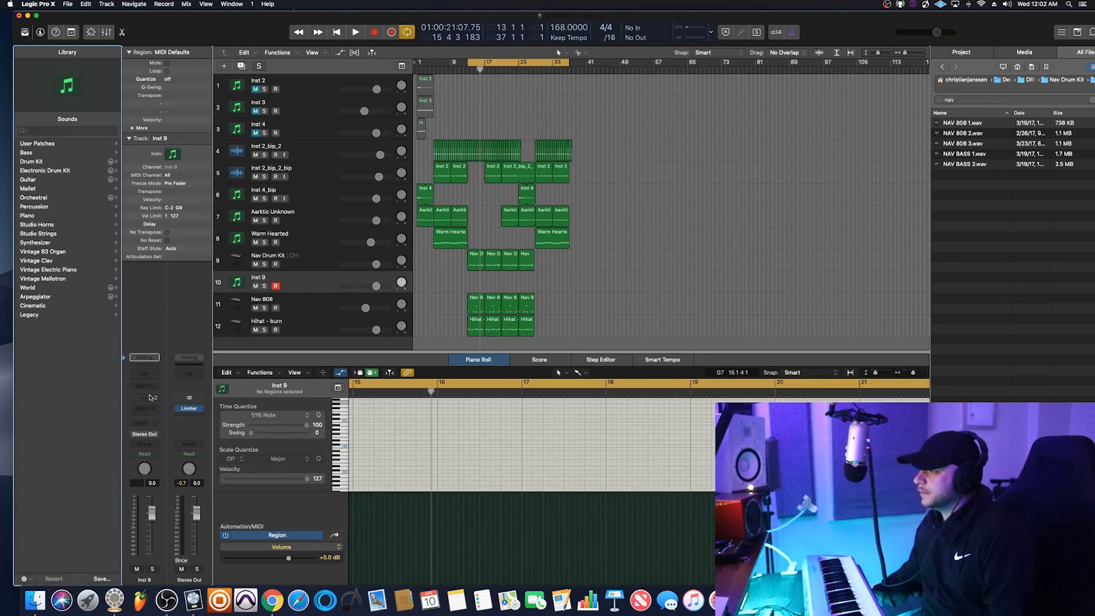
pyautogui.click(154, 402)
pyautogui.moveTo(189, 415)
pyautogui.click(245, 420)
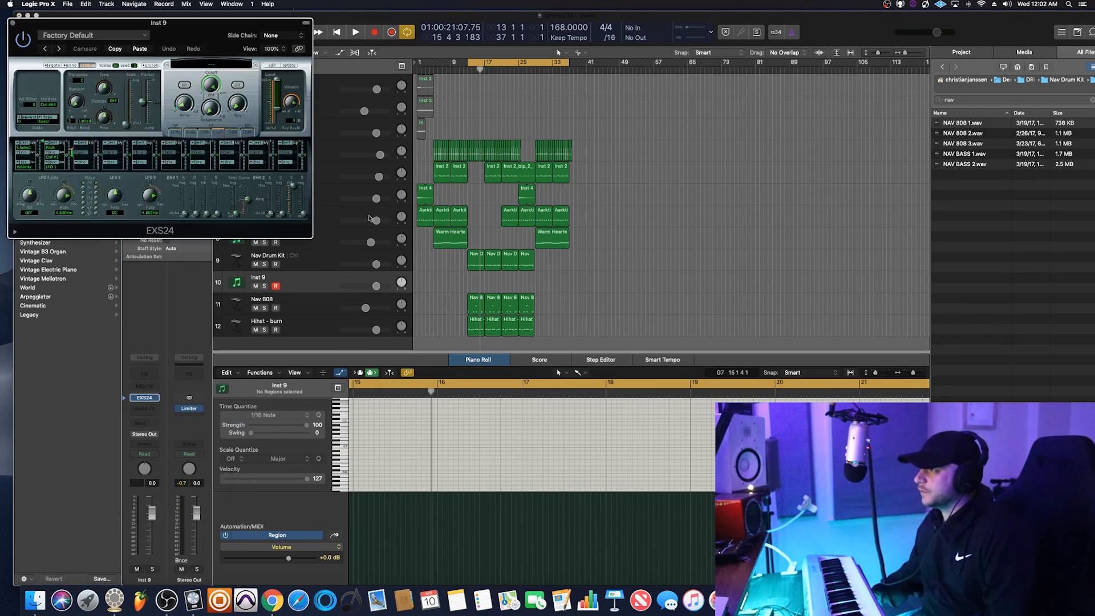
# Load the migos tut 9 sampler instrument from the Migos Tutorial folder into the new track's EXS24
pyautogui.click(217, 64)
pyautogui.scroll(-15, 258, 262)
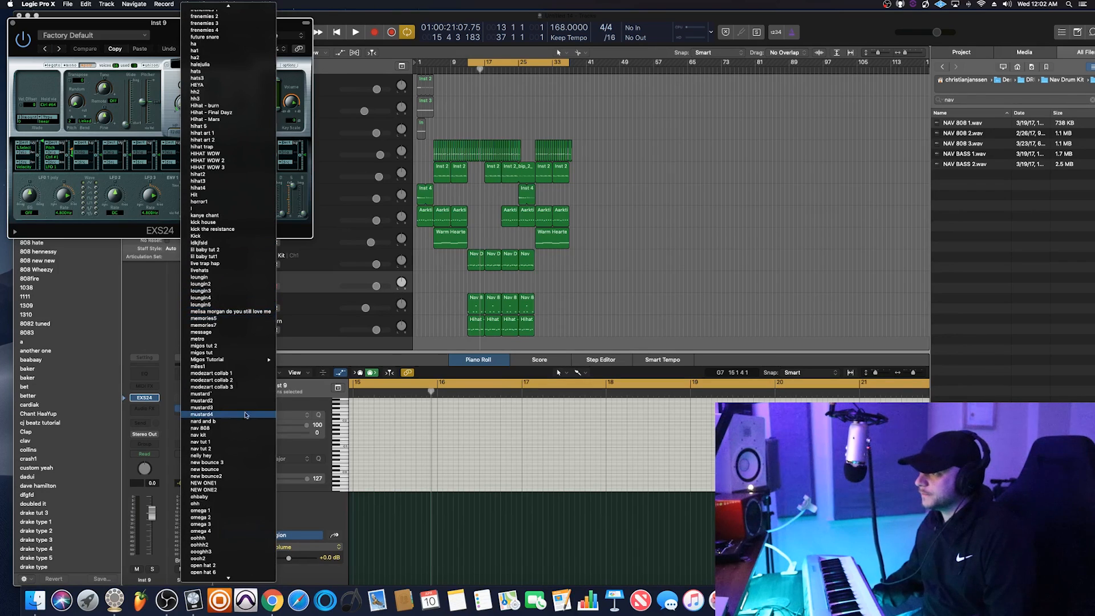
pyautogui.click(228, 353)
# Play the section from bar 13 to hear the migos tut 9 part with the drums and melodies
pyautogui.press('space')
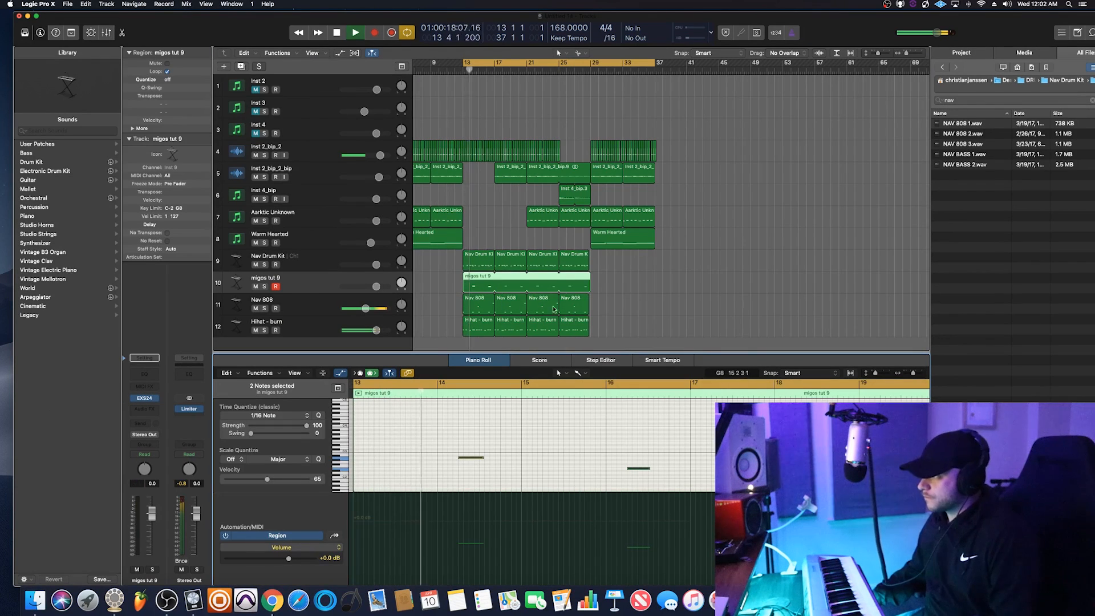
pyautogui.click(546, 431)
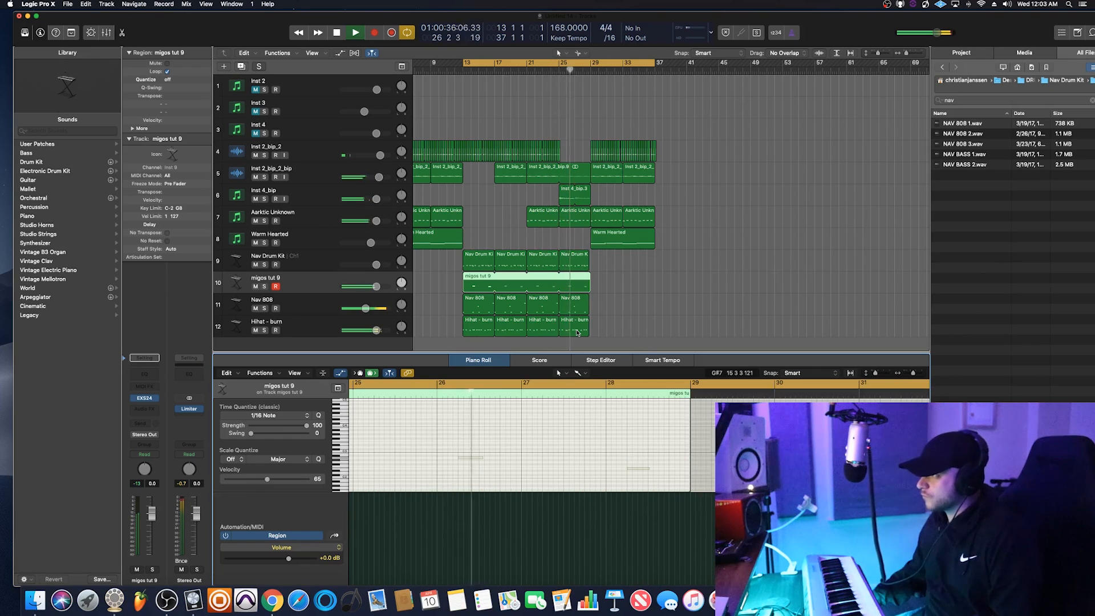
pyautogui.keyDown('ctrl'); pyautogui.keyDown('alt'); pyautogui.click(612, 309); pyautogui.keyUp('alt'); pyautogui.keyUp('ctrl')
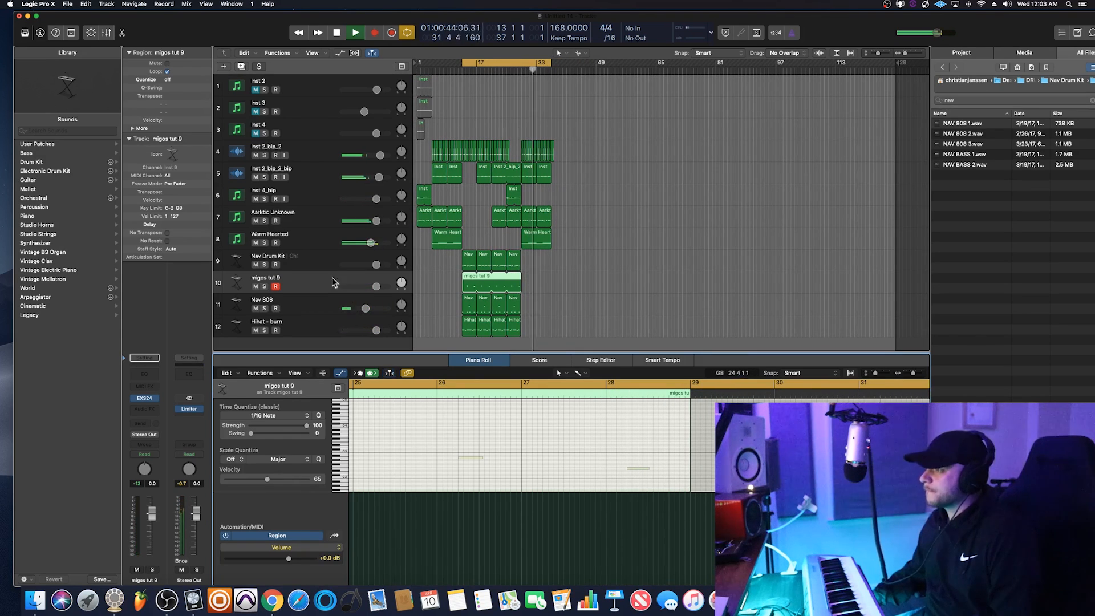
pyautogui.press('space')
# Create another software instrument track below migos tut 9 and load migos tut 10 in its EXS24
pyautogui.click(223, 67)
pyautogui.press('Return')
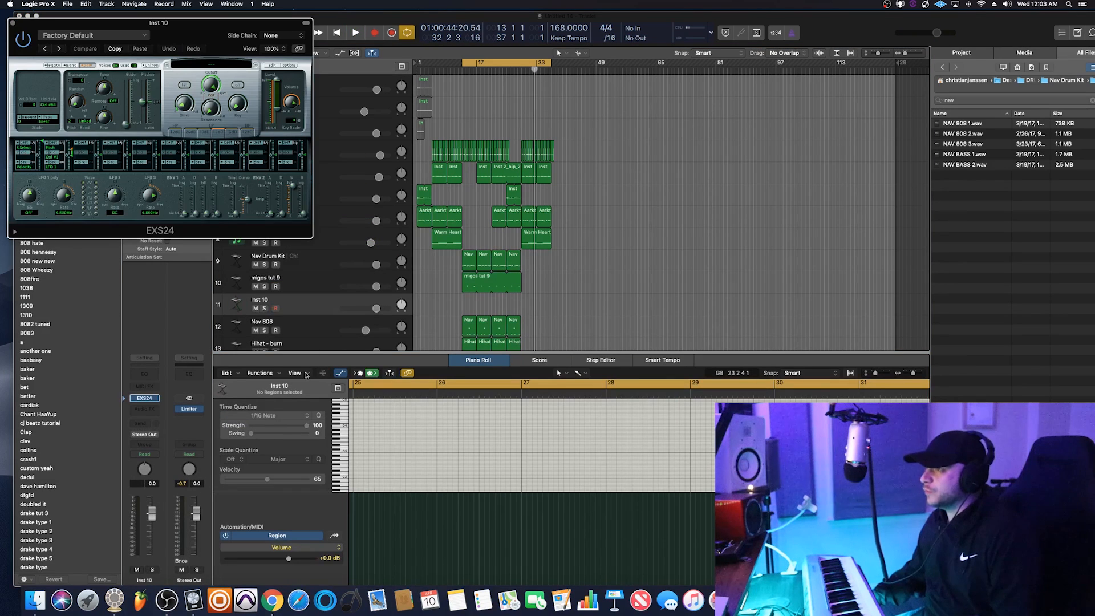
pyautogui.click(212, 63)
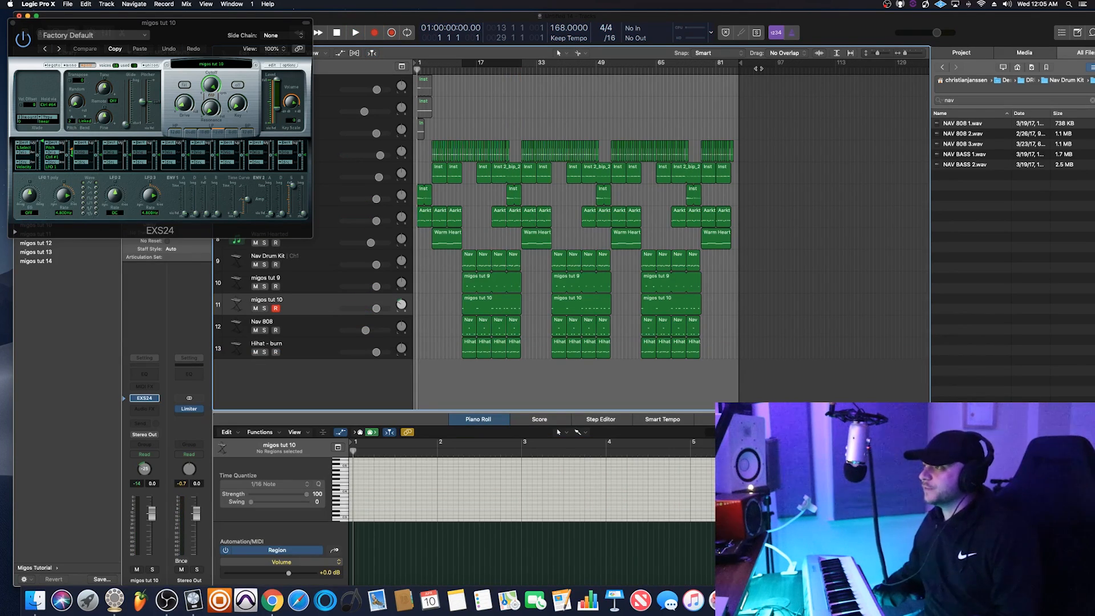
# Play the full arrangement from bar 1
pyautogui.press('space')
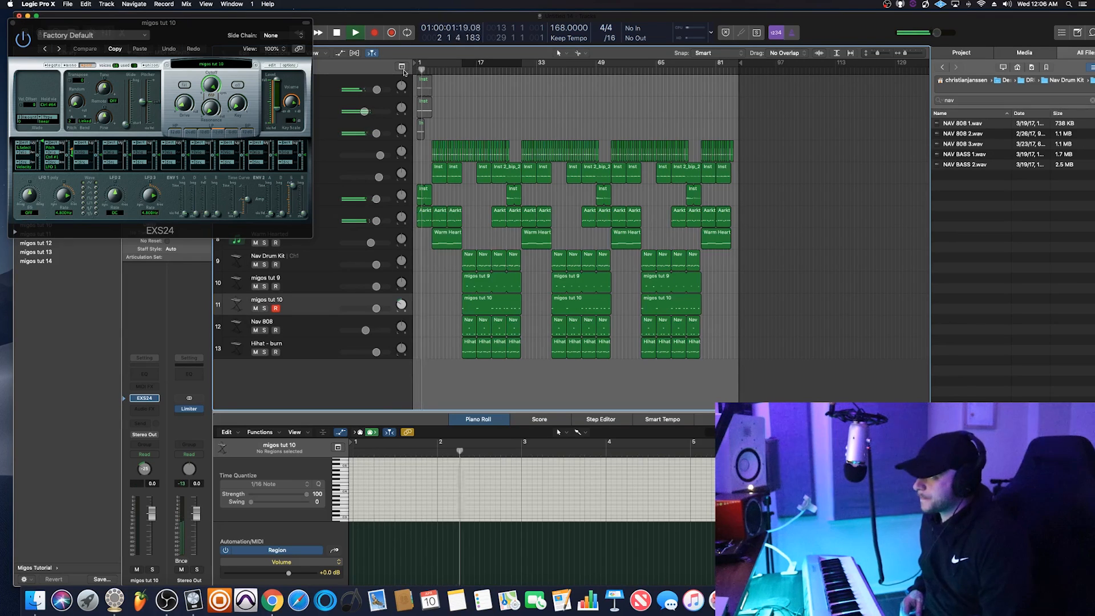